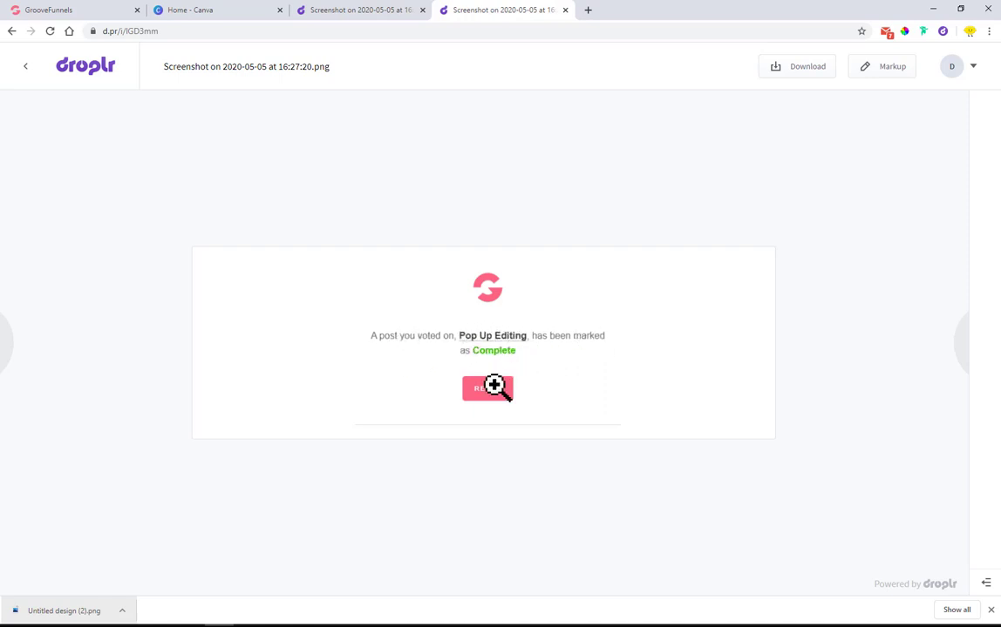
Switch to Canva and create a new blank Presentation design from the home page
click(373, 11)
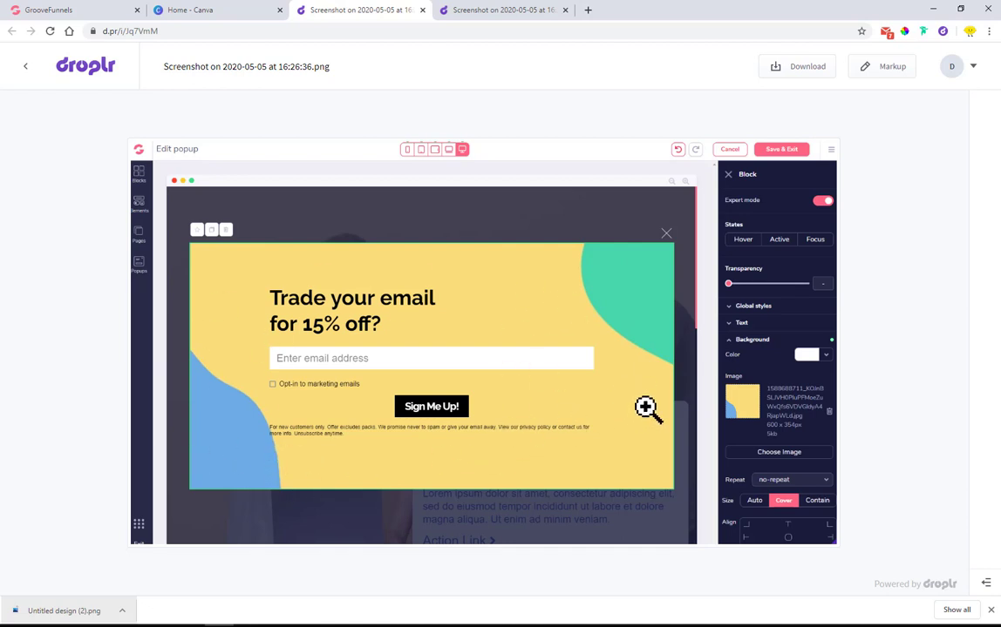
click(219, 12)
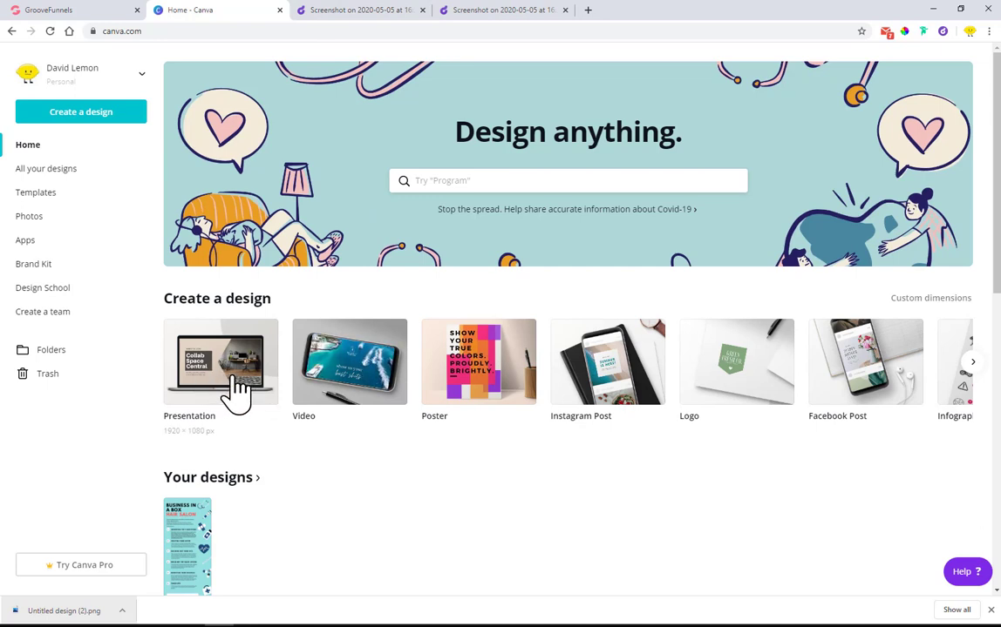
click(546, 181)
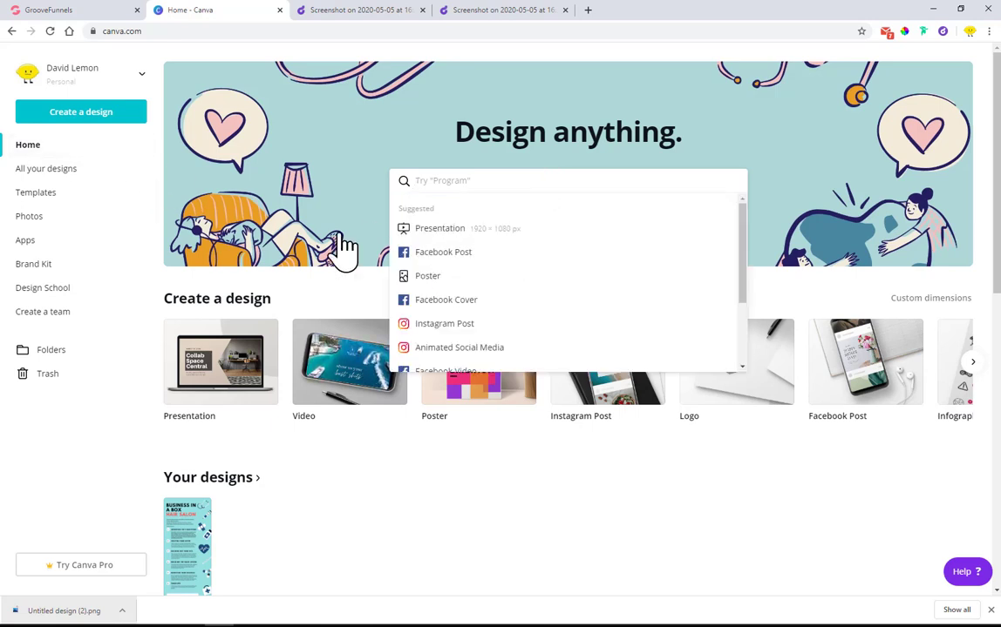
click(97, 116)
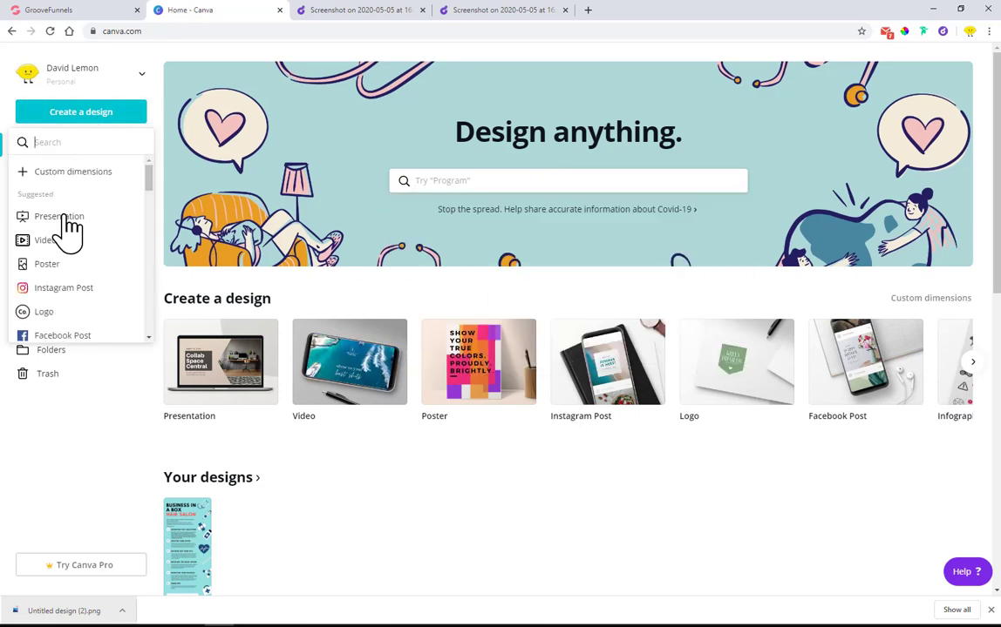
click(498, 513)
click(222, 373)
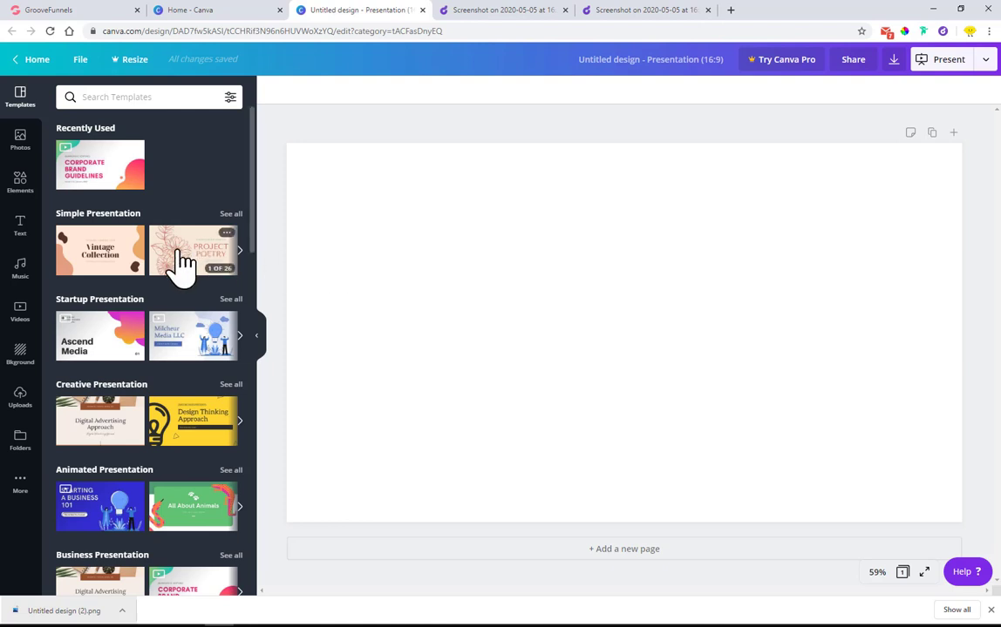
Browse the presentation templates and apply the Corporate Brand Guidelines cover page from the recently used Brand Guideline Business Presentation
scroll(153, 265, down, 3)
scroll(148, 277, down, 3)
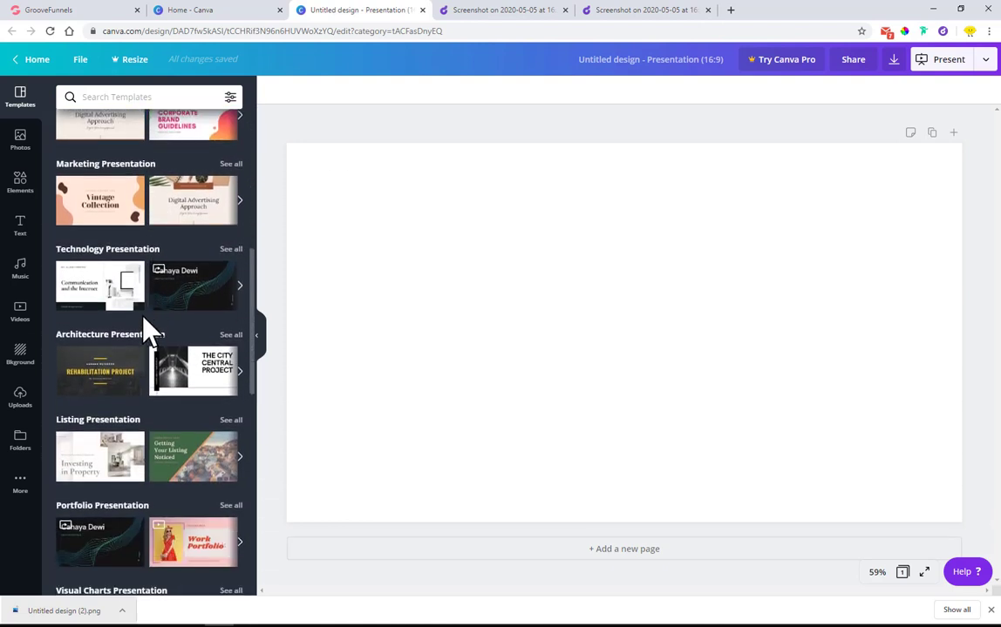
scroll(130, 349, up, 1)
scroll(131, 381, up, 2)
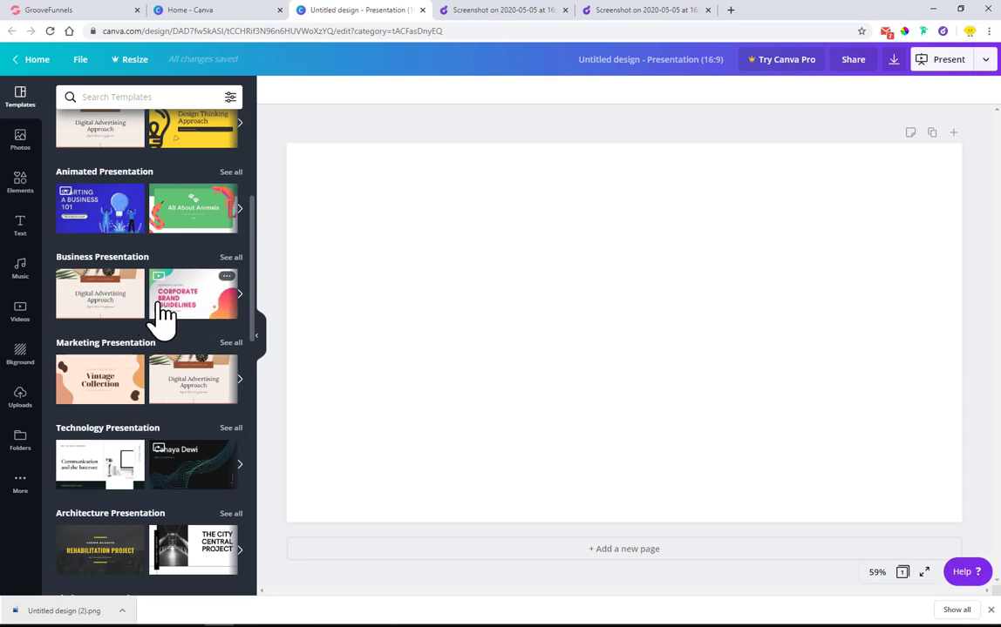
scroll(179, 322, up, 4)
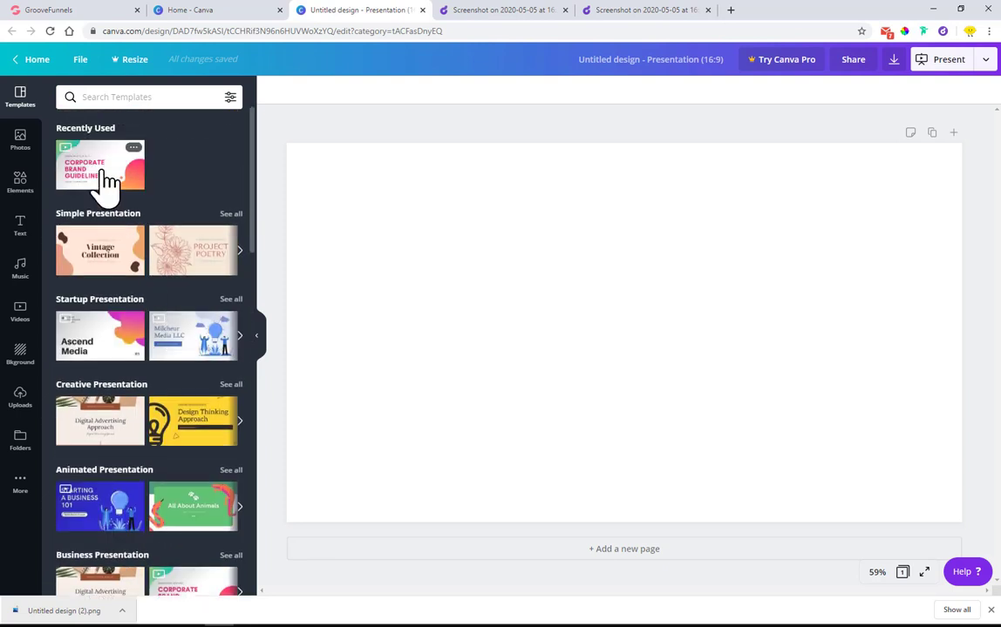
scroll(69, 170, down, 2)
scroll(94, 171, up, 2)
click(95, 171)
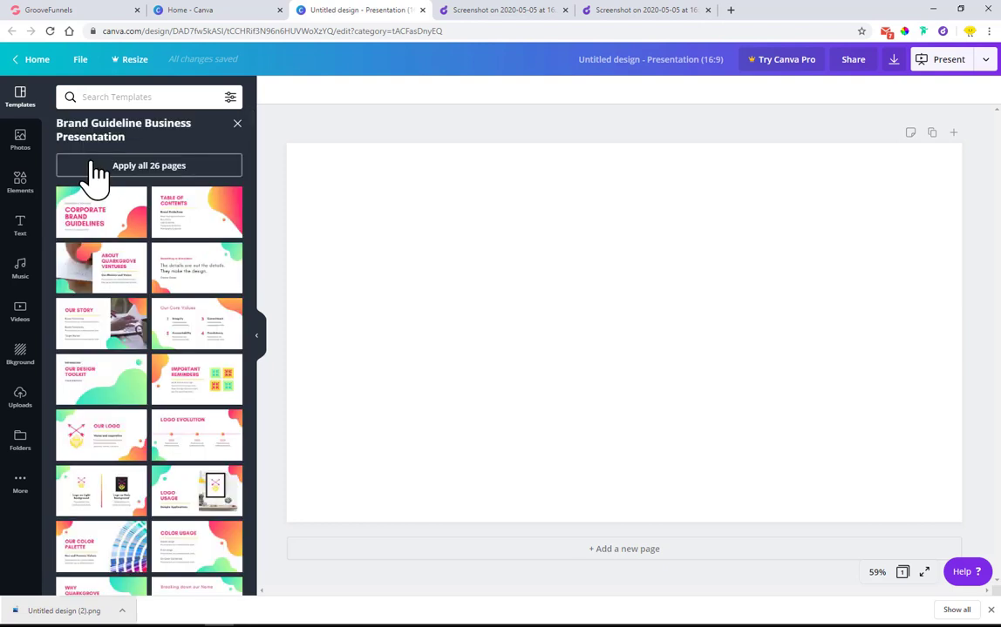
click(96, 216)
Delete the company line, the Corporate Brand Guidelines title and the version line from the slide
click(558, 287)
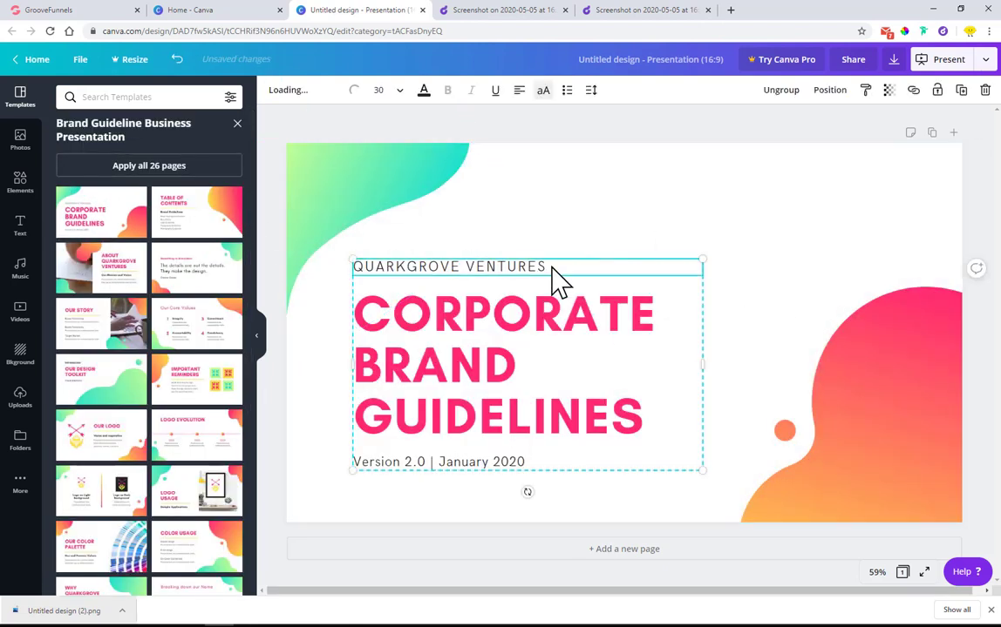
key(Delete)
click(549, 289)
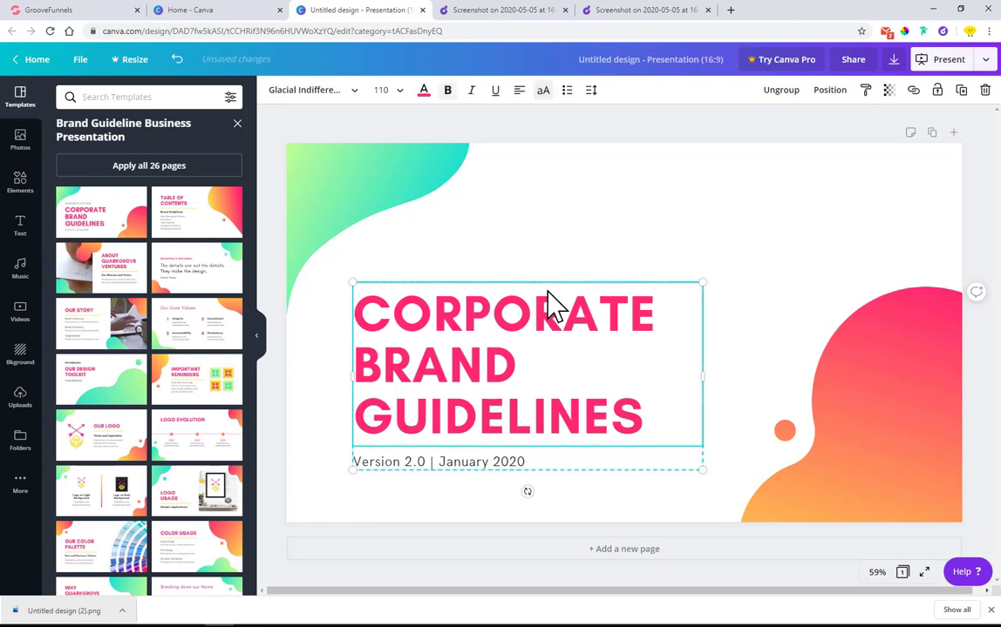
key(Delete)
key(Delete)
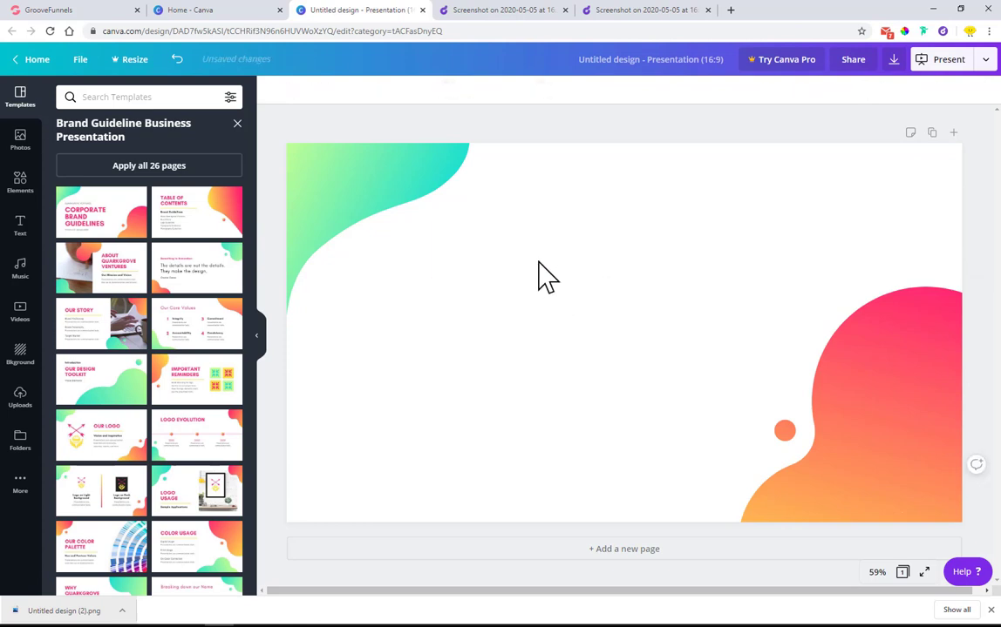
click(547, 281)
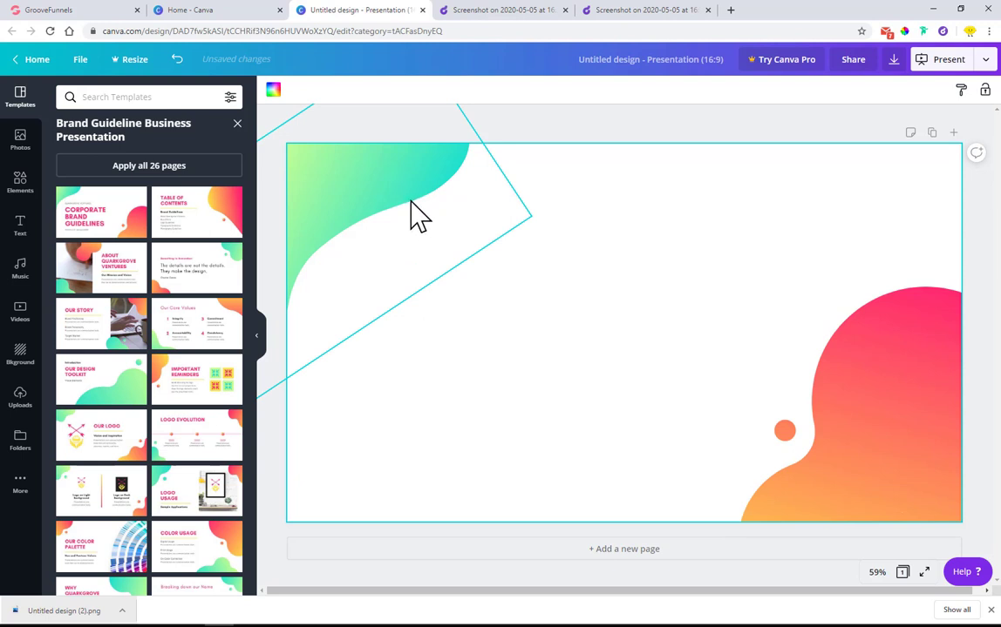
Move the green shape slightly up and to the right, and the orange-pink shape farther off the slide's right edge
drag(375, 203, 399, 161)
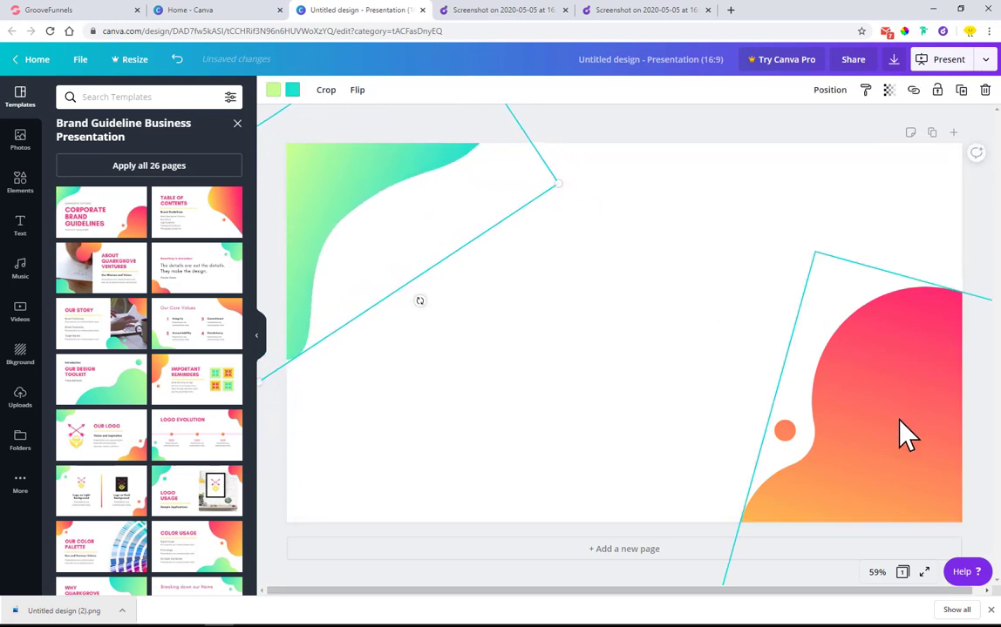
drag(904, 435, 963, 421)
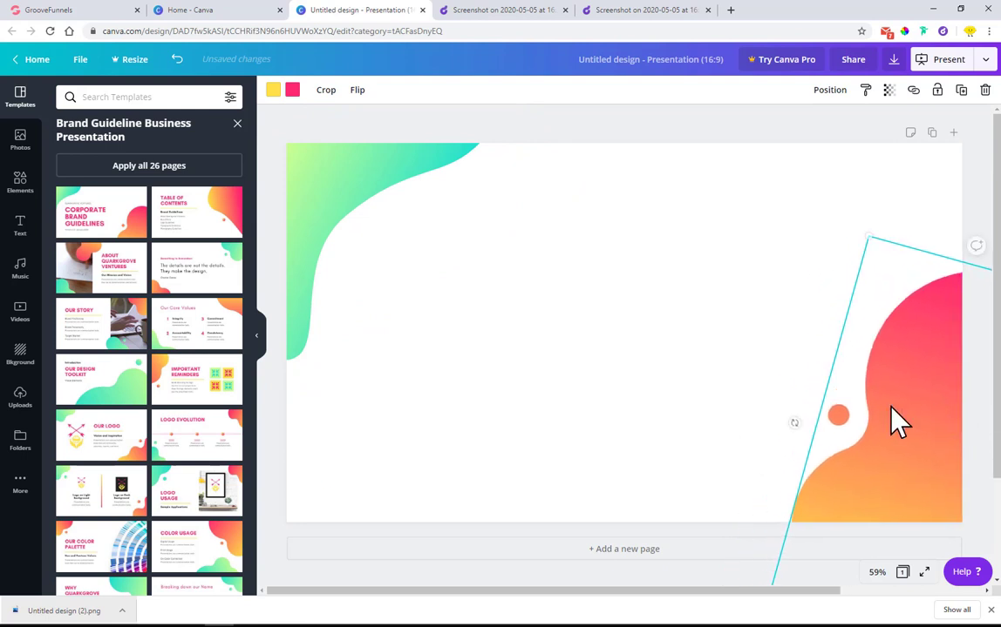
click(706, 384)
click(326, 192)
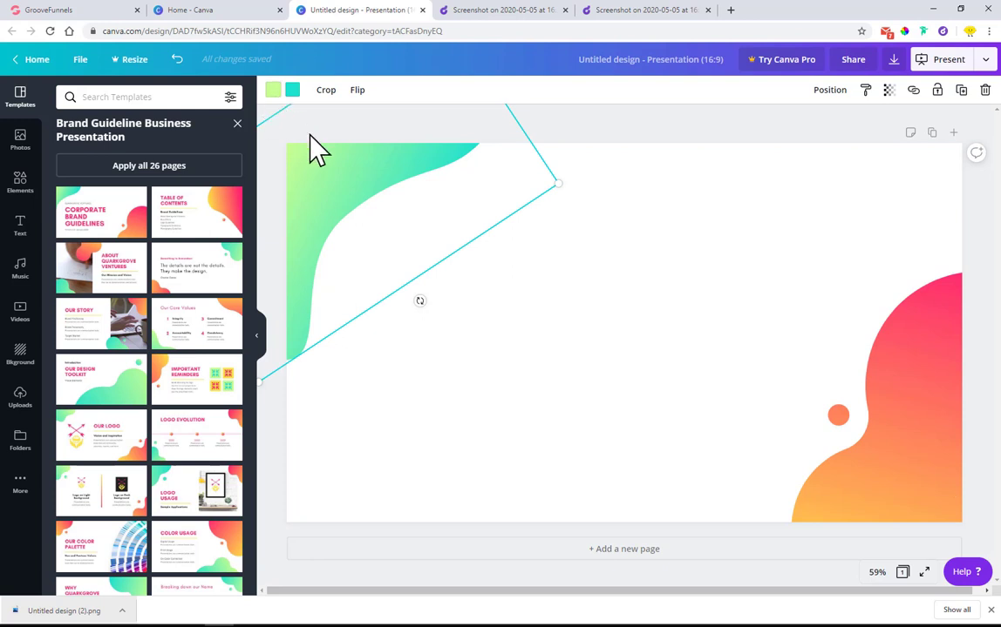
click(666, 265)
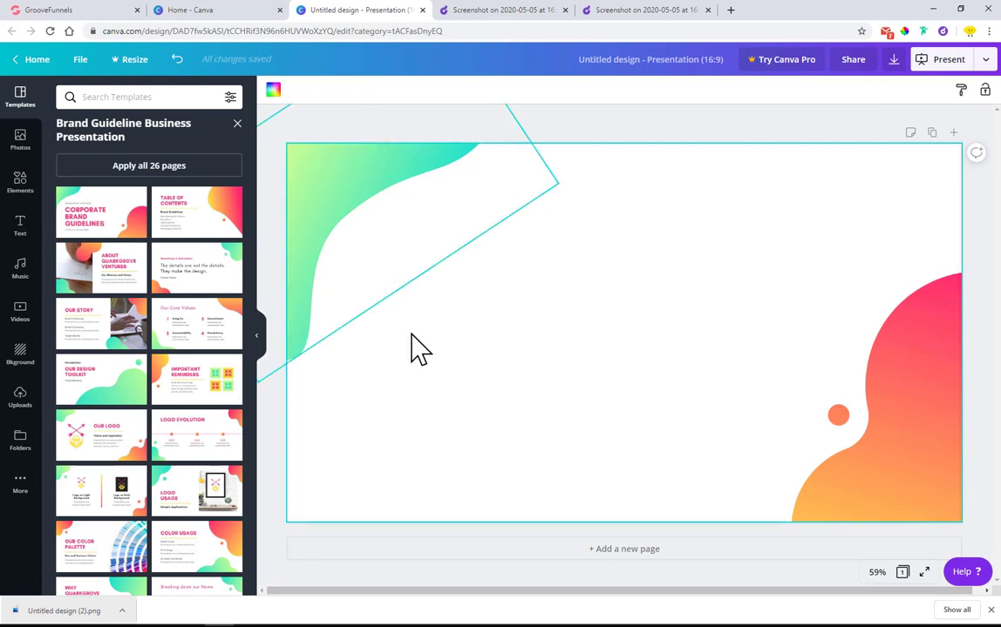
Download the design as a PNG image and dismiss the Canva Pro trial offer
click(892, 61)
click(985, 59)
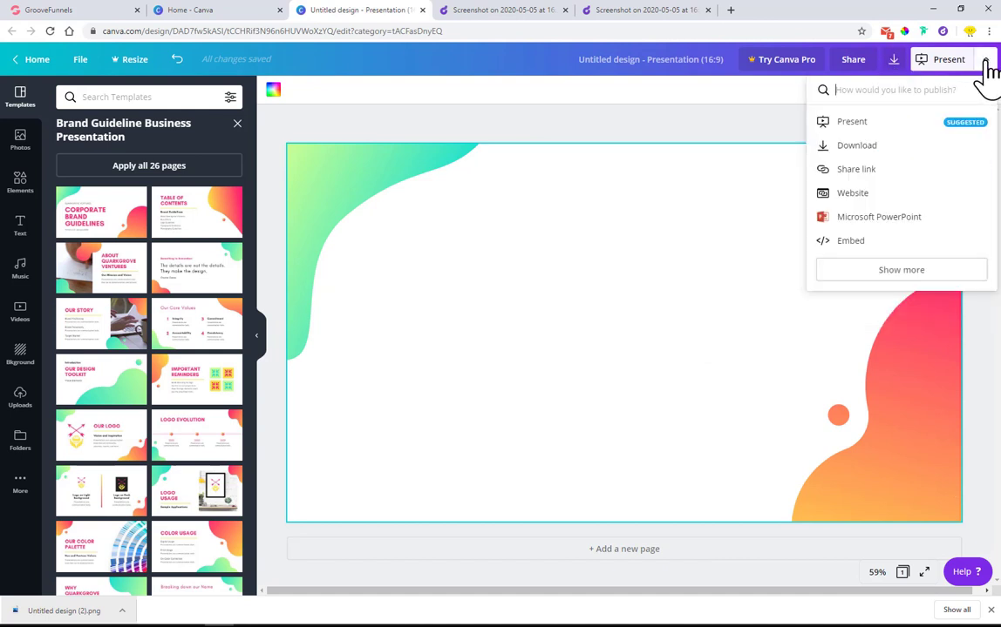
click(898, 145)
click(895, 148)
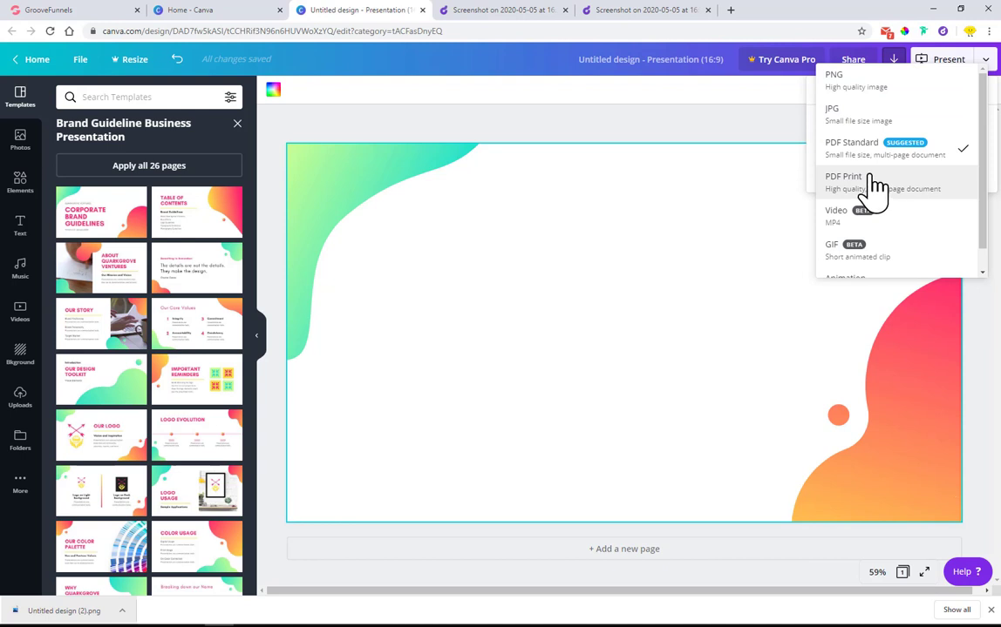
click(858, 97)
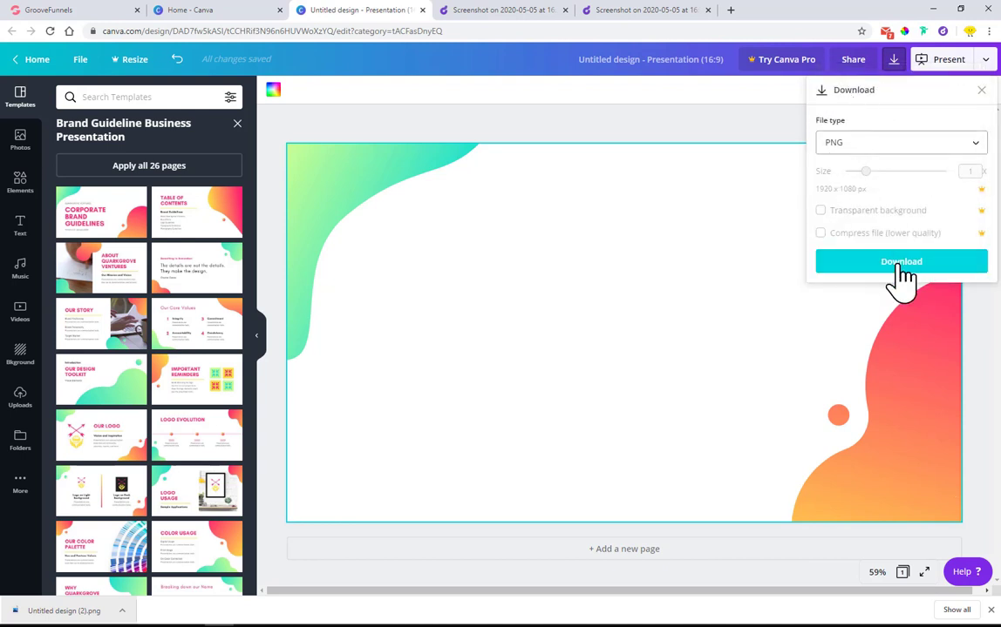
click(900, 268)
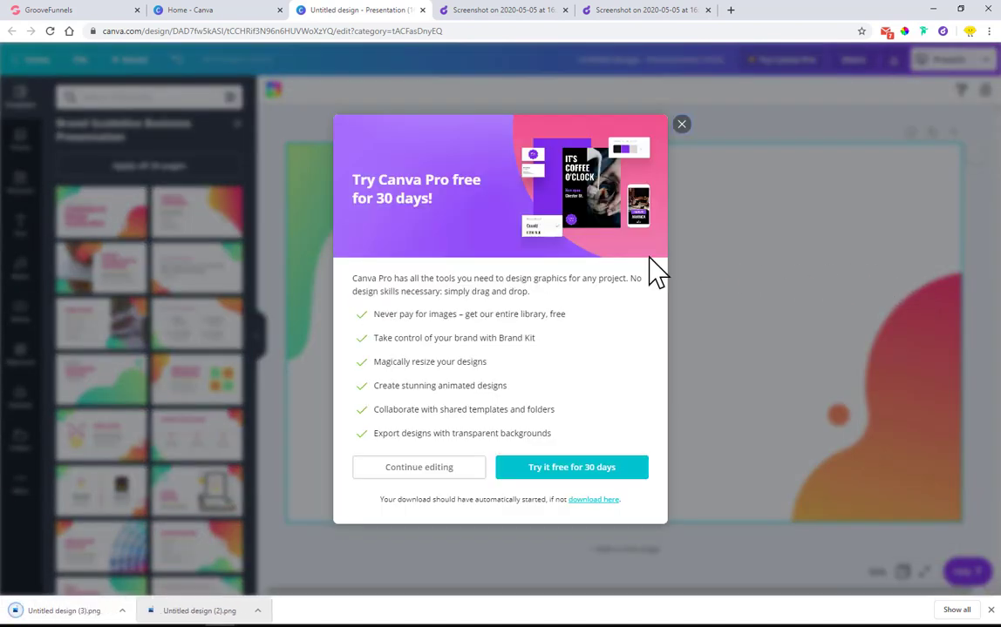
click(682, 126)
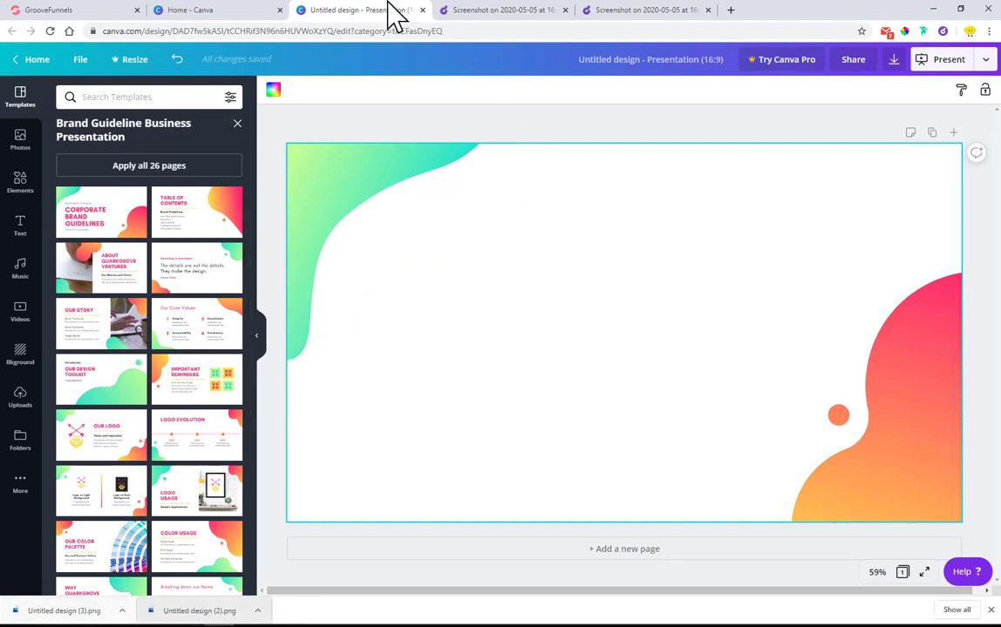
Switch to GrooveFunnels and open the first site, My new site, in the GroovePages editor
click(40, 10)
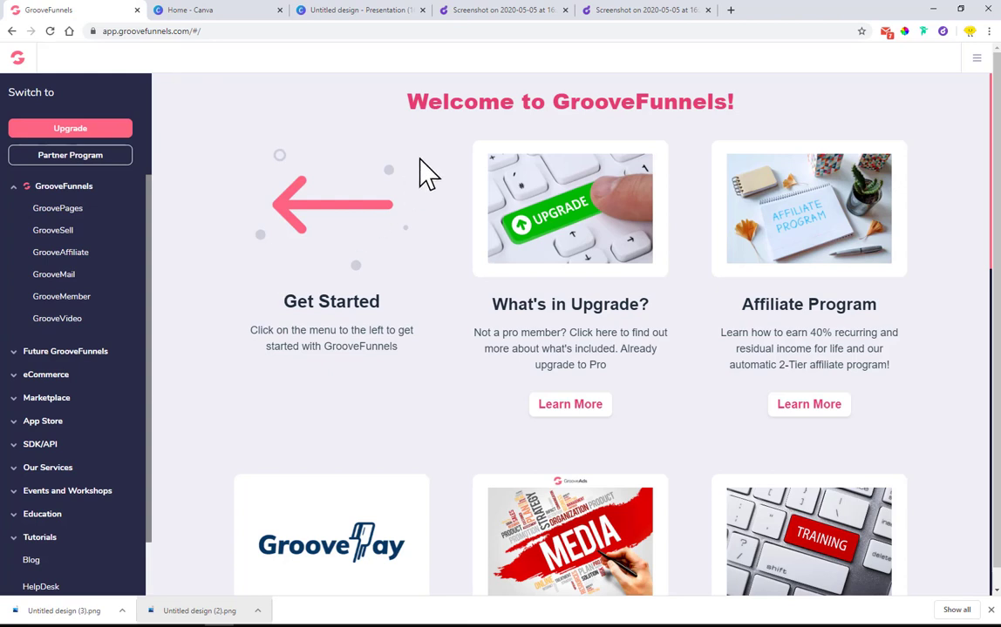
drag(448, 102, 175, 140)
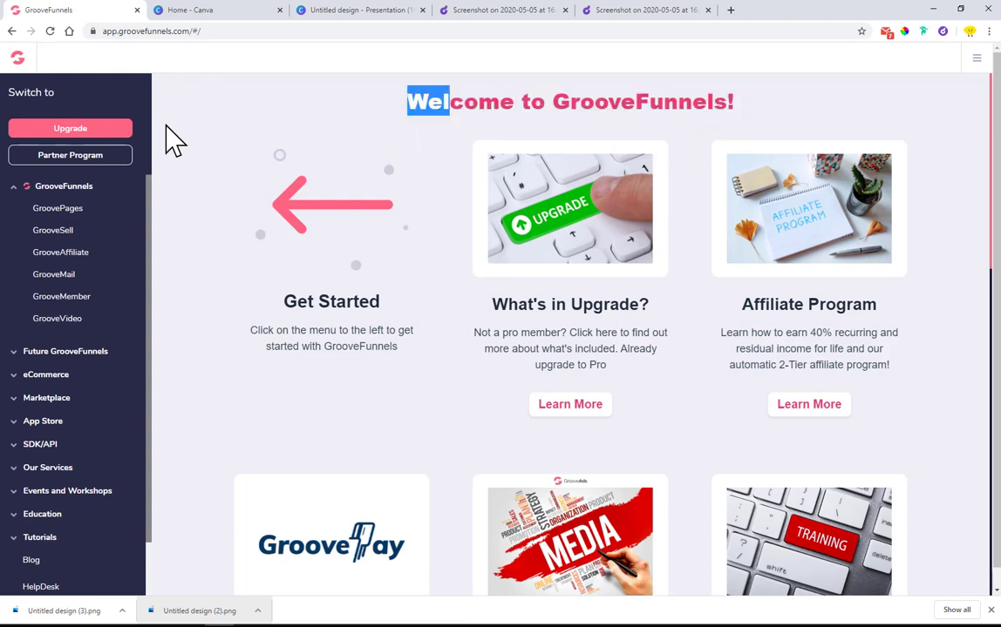
click(61, 212)
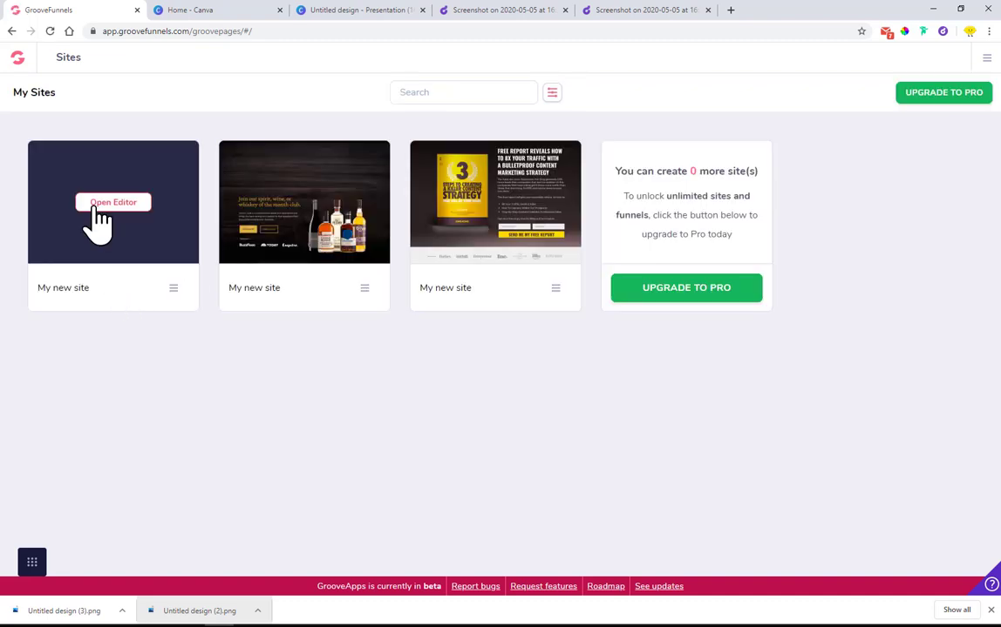
click(111, 203)
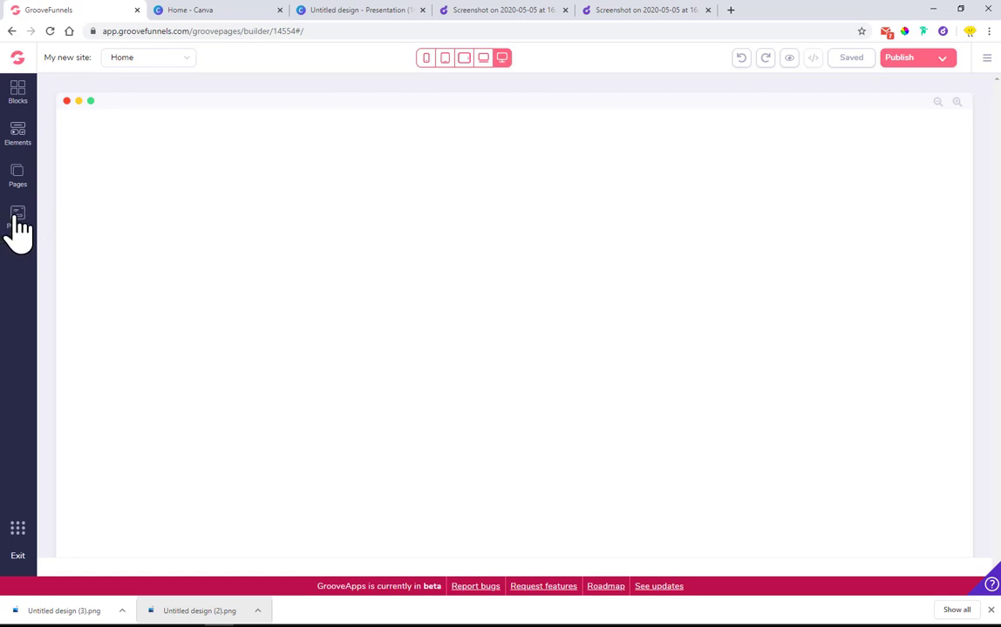
Create a new popup for the site and name it Lemon
click(21, 219)
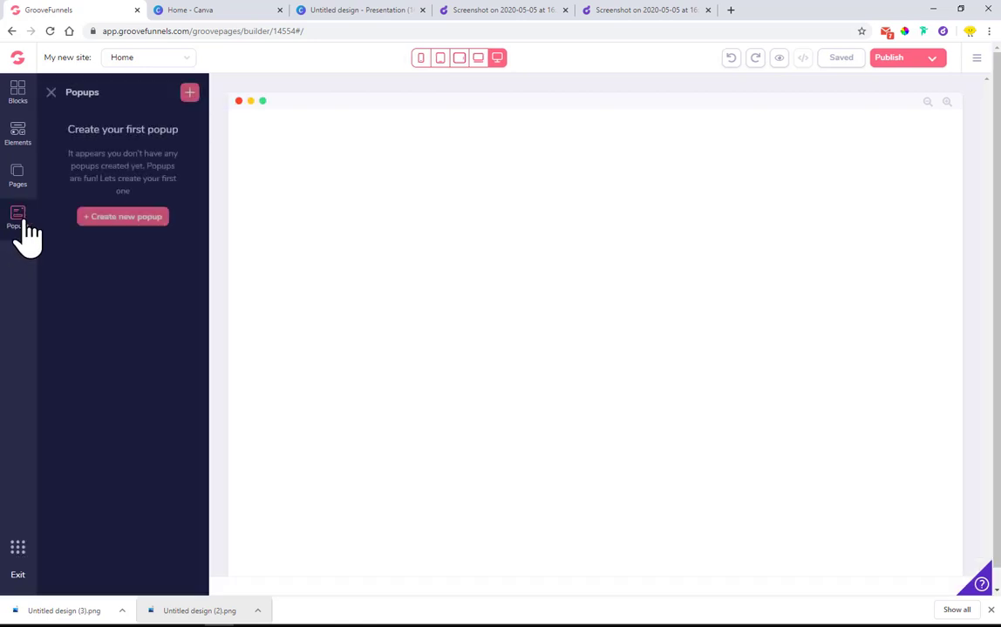
click(114, 218)
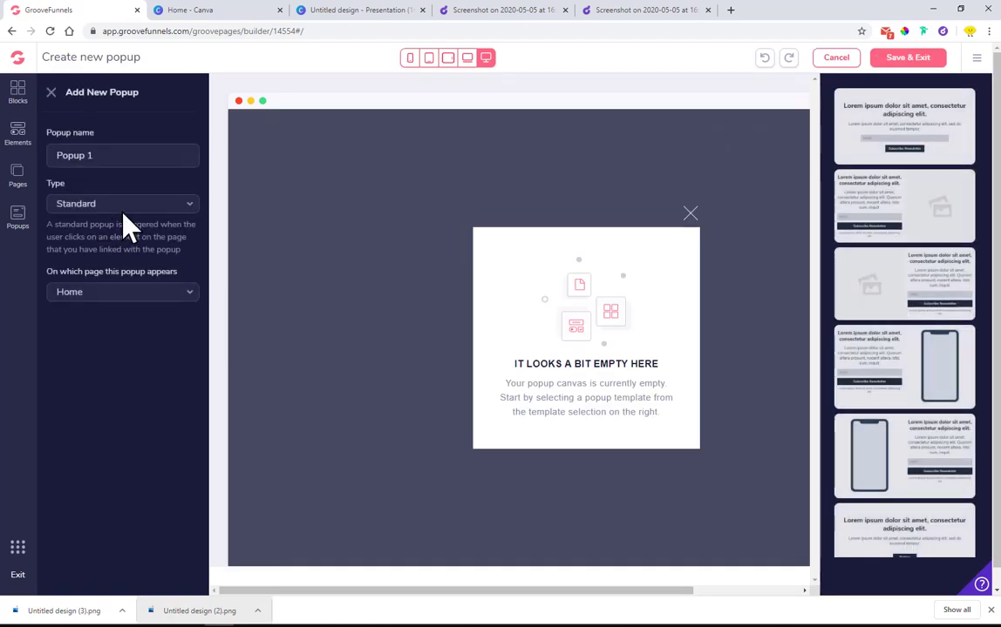
double_click(129, 187)
triple_click(120, 164)
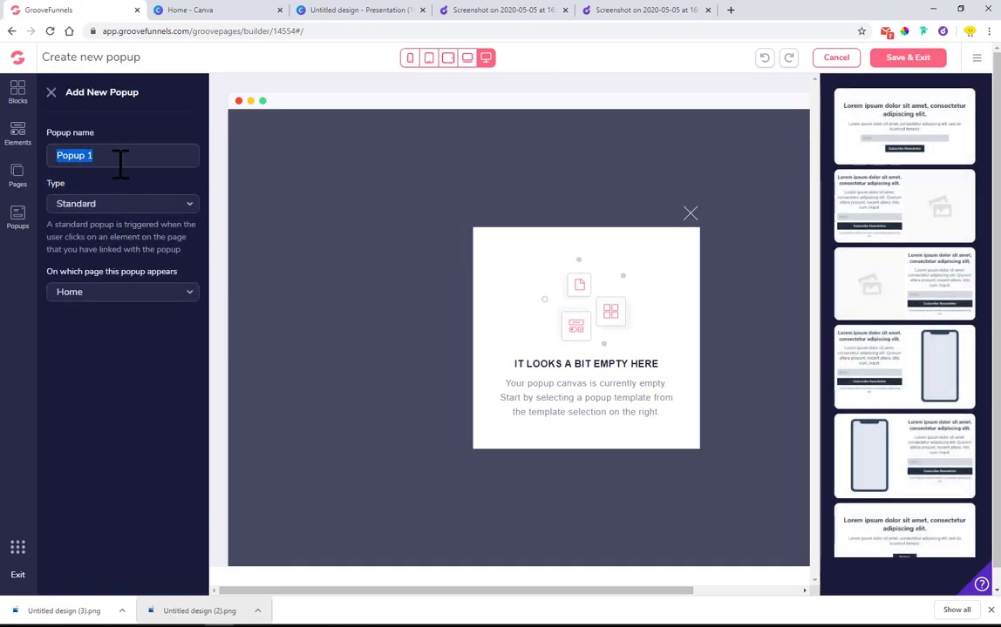
text(Lemon)
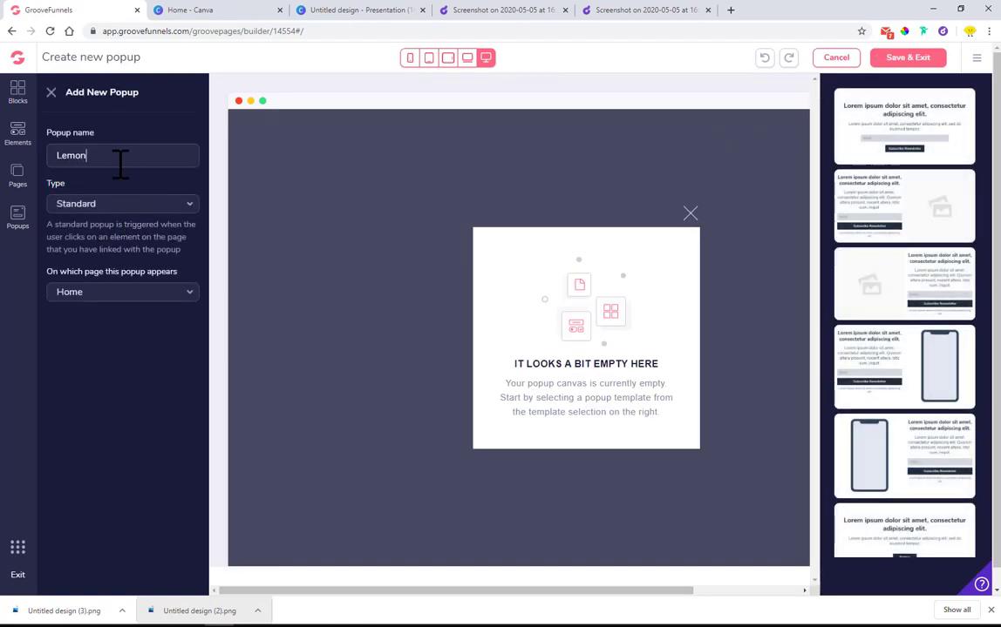
Review the popup's type and page options, keeping Standard as the type and Home as the page
click(102, 209)
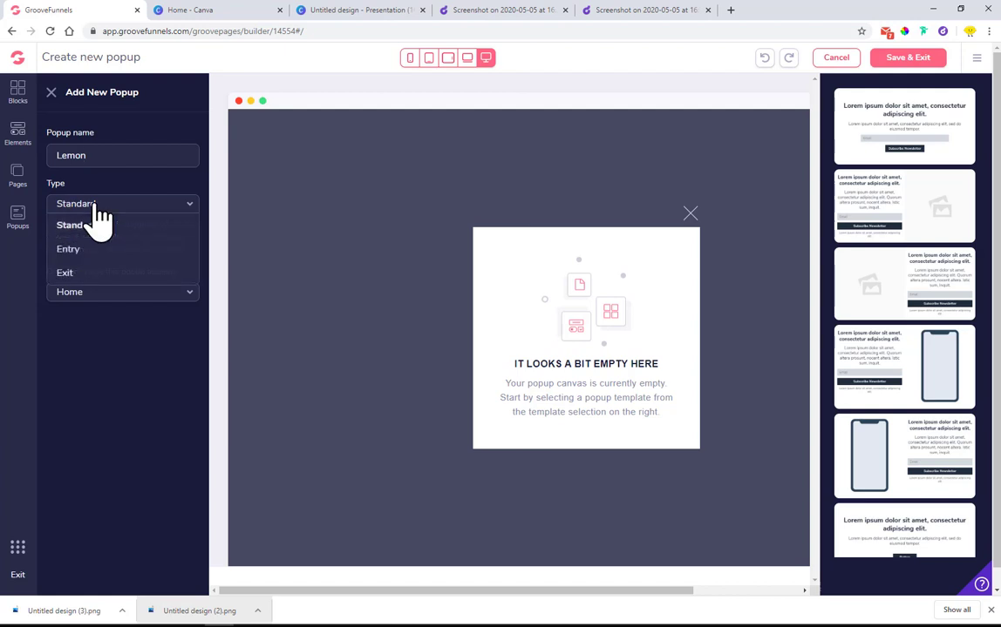
click(97, 211)
click(93, 207)
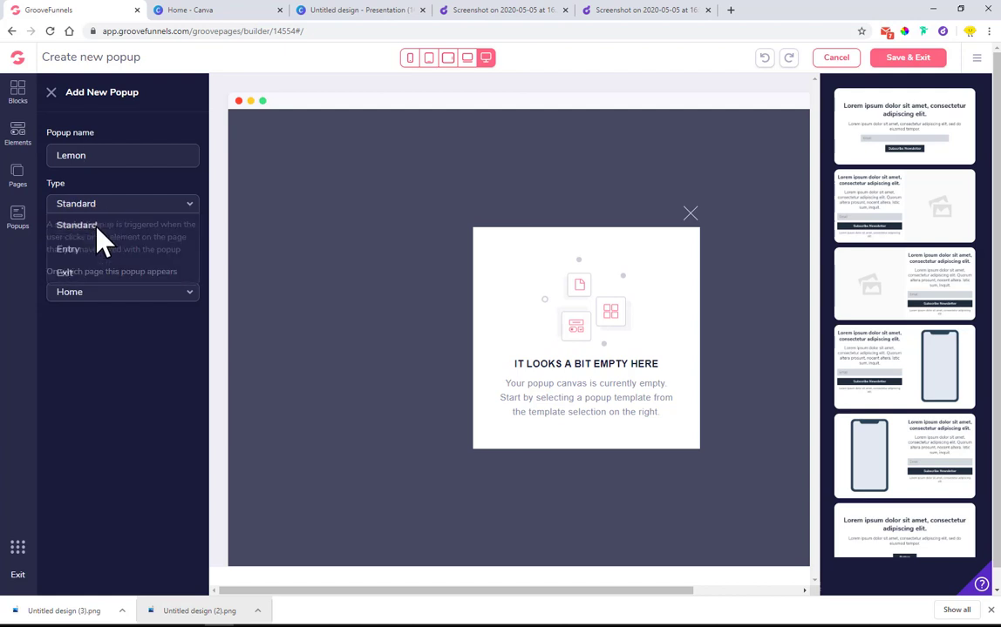
click(121, 225)
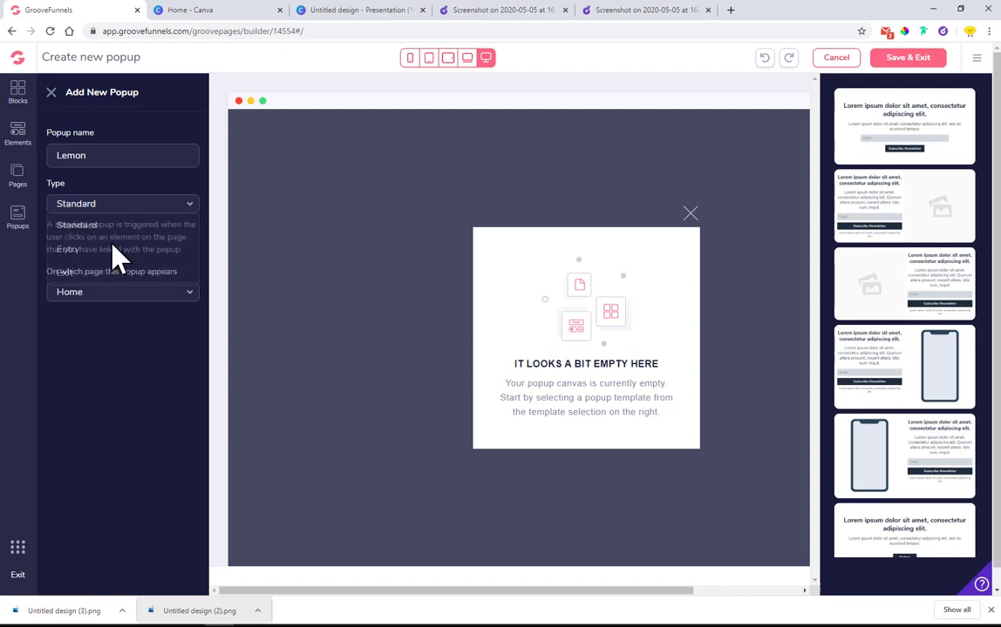
click(102, 307)
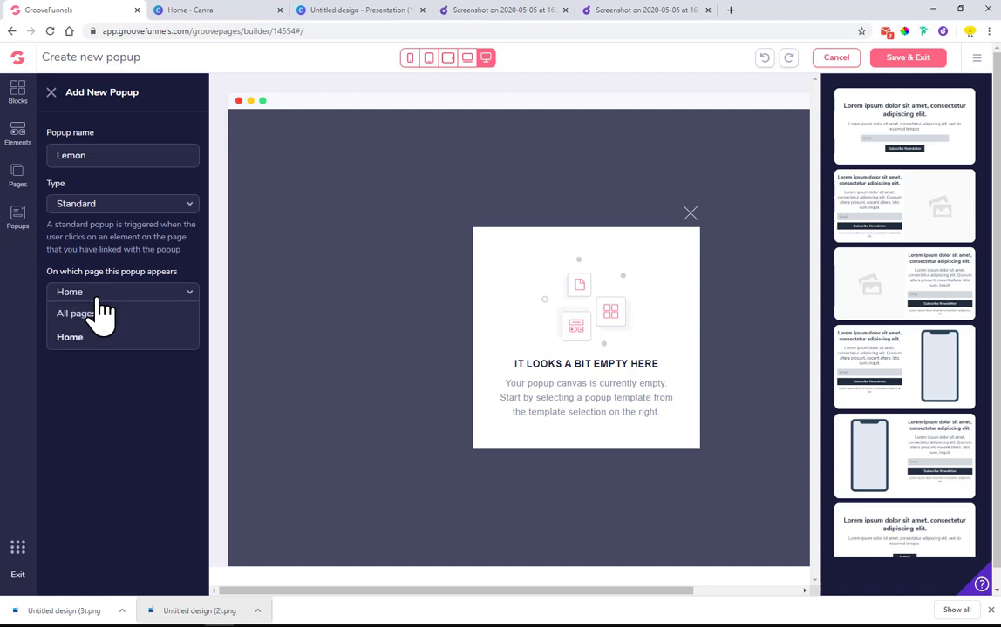
click(148, 301)
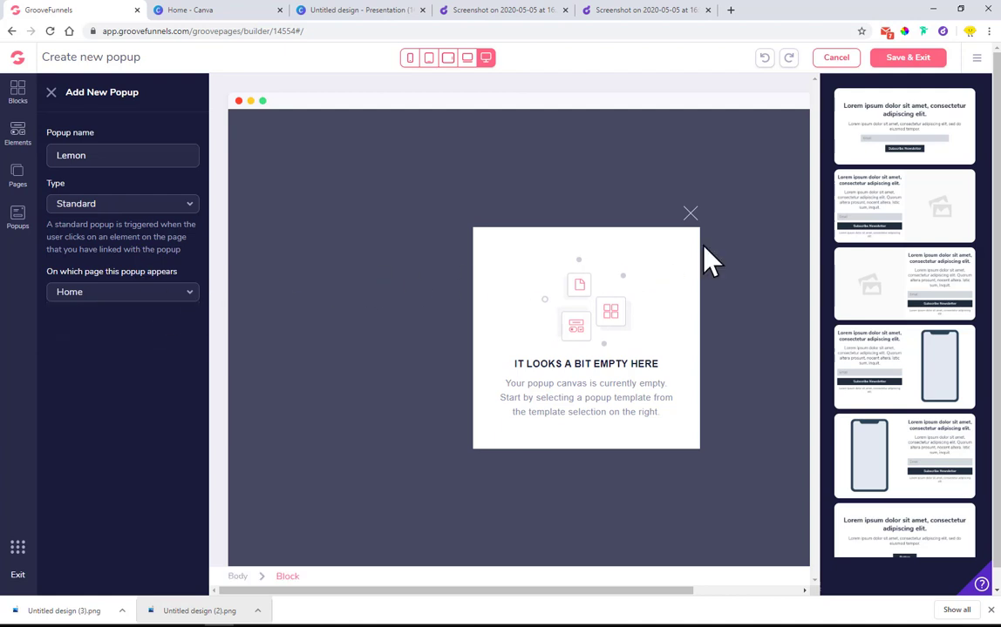
Apply the centred newsletter sign-up template with one email field to the Lemon popup and save it
click(925, 129)
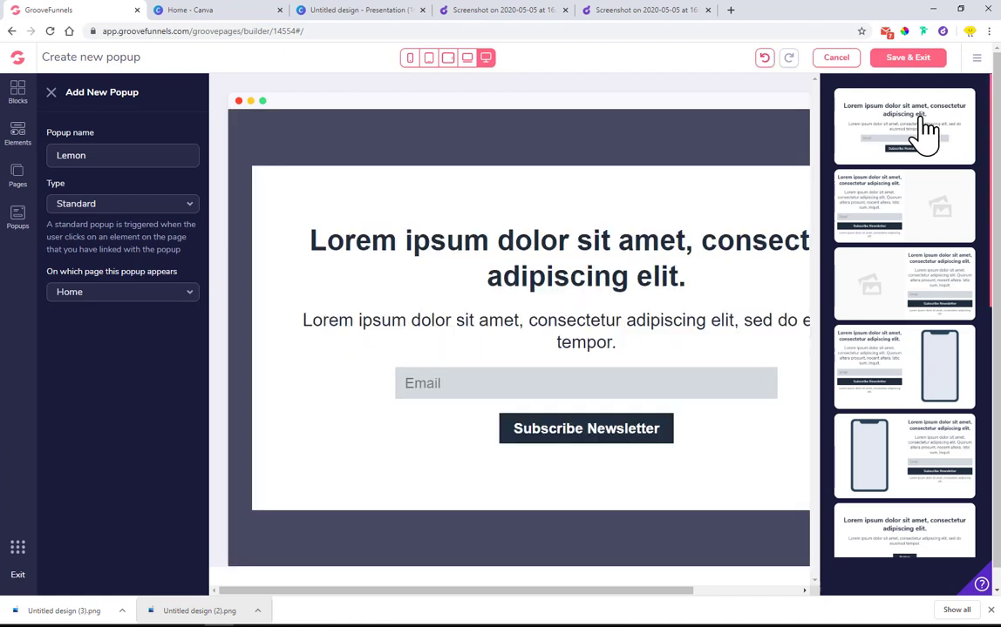
click(883, 65)
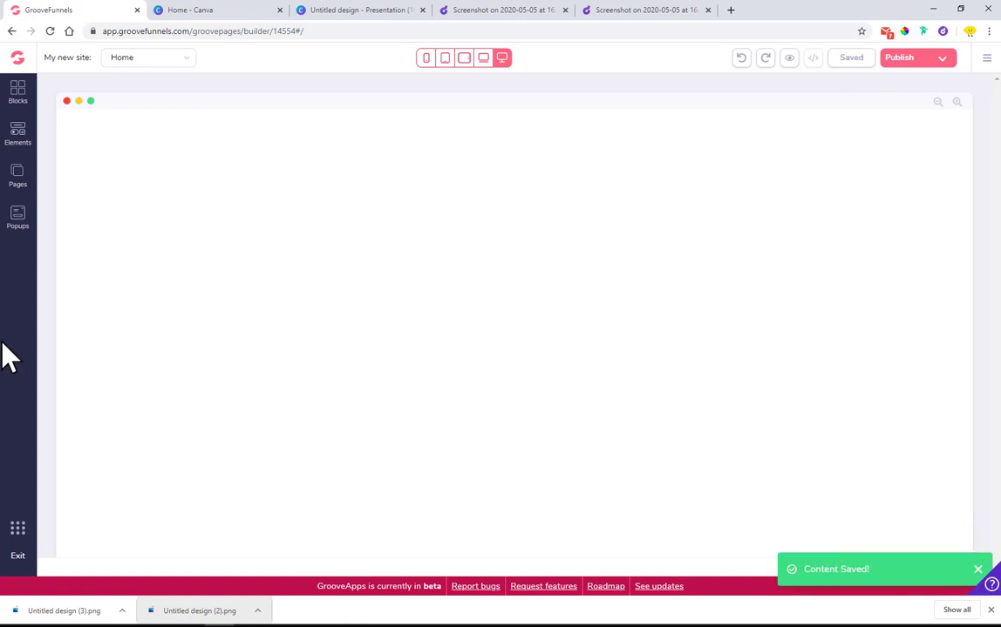
Reopen the Lemon popup for editing and show its full canvas
click(18, 217)
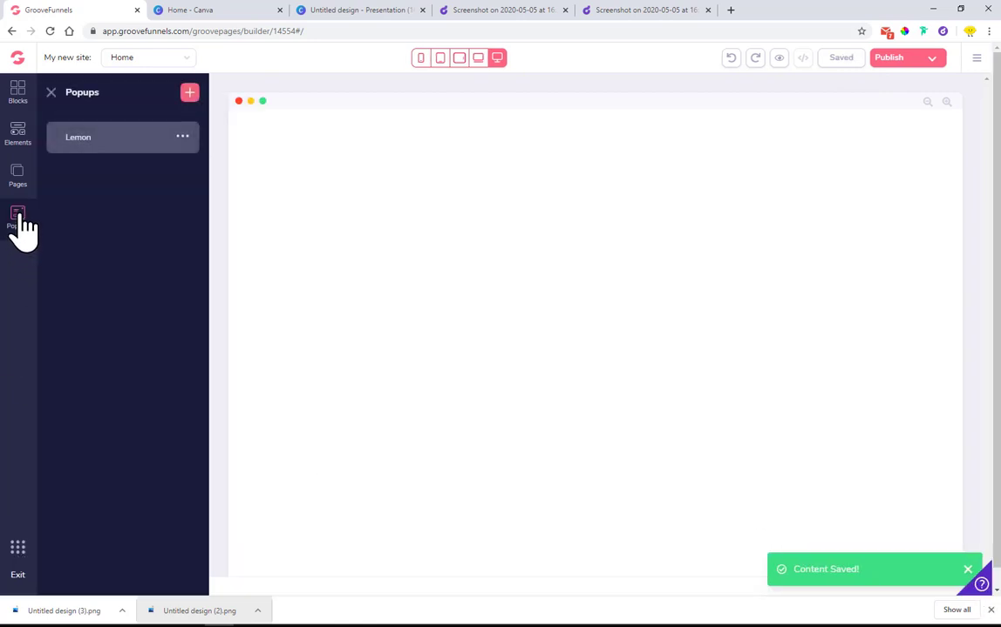
click(88, 144)
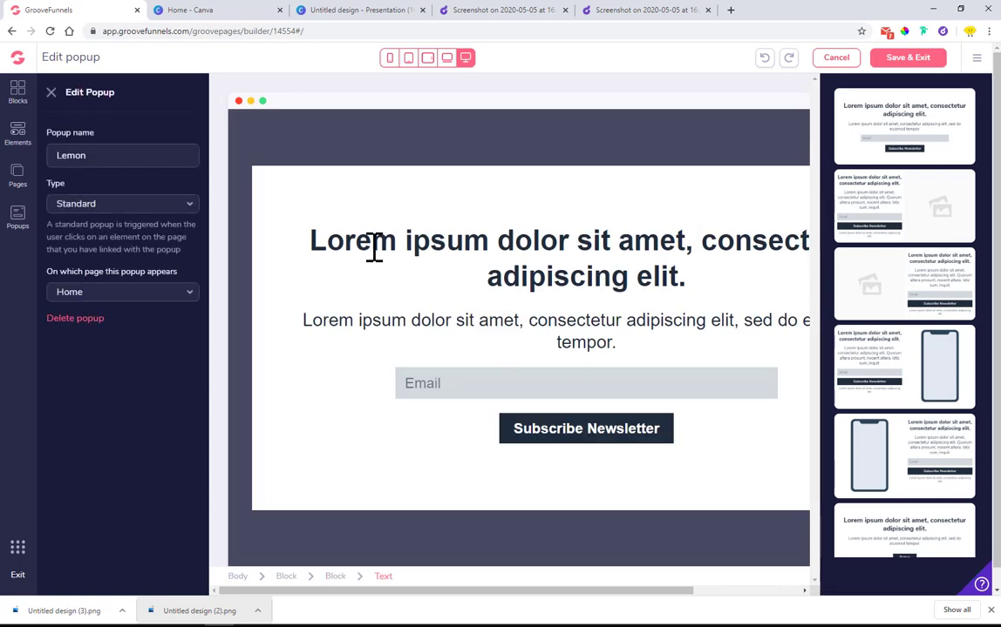
click(53, 92)
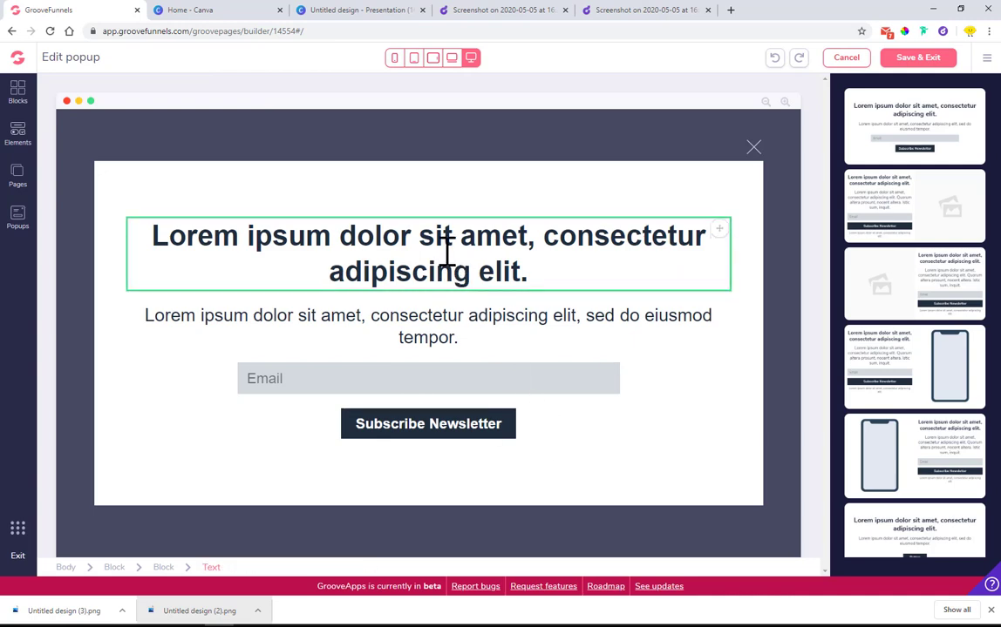
Insert an empty container above the popup's headline
click(447, 250)
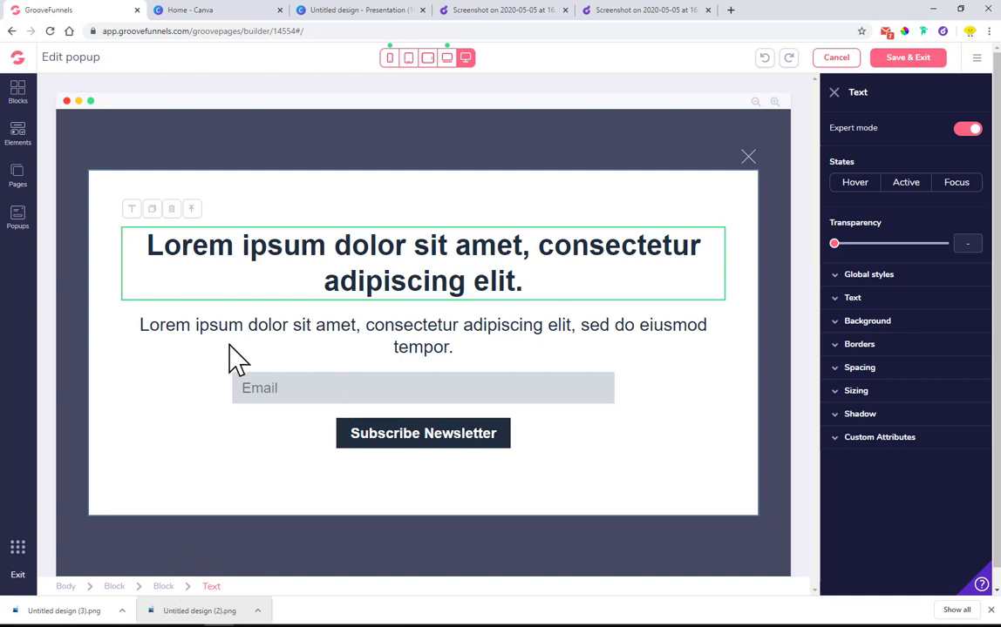
click(17, 143)
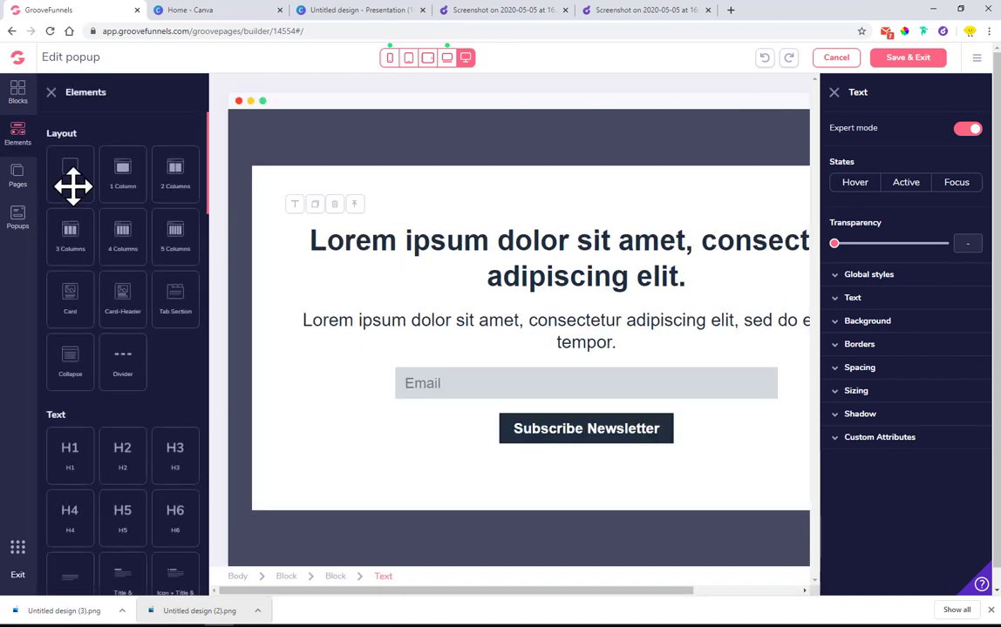
drag(75, 186, 481, 230)
click(499, 280)
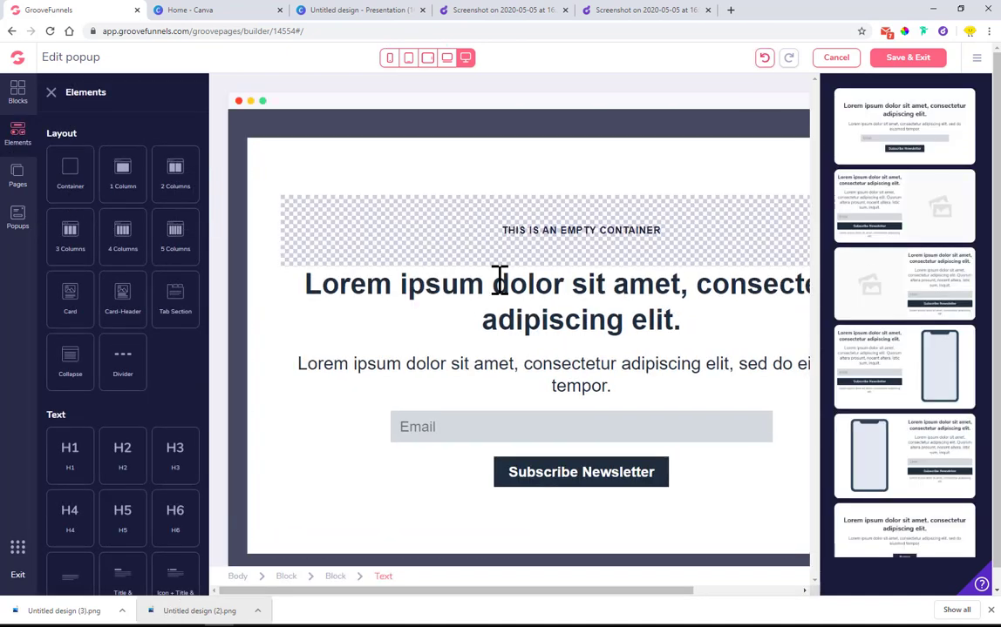
click(53, 94)
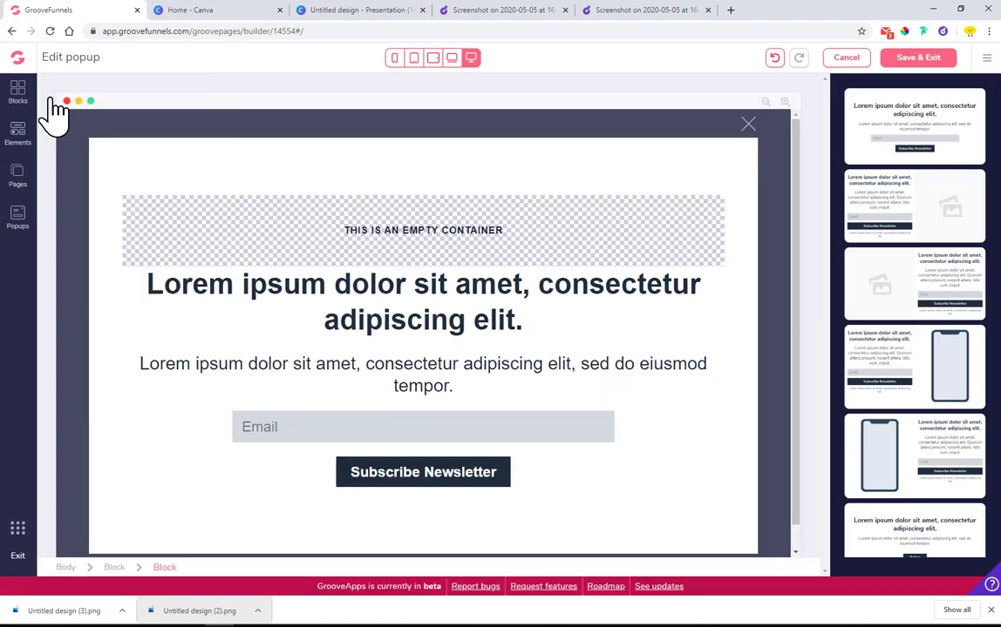
Set the popup block's side padding to 12 and its top and bottom padding to 14
click(199, 297)
click(162, 587)
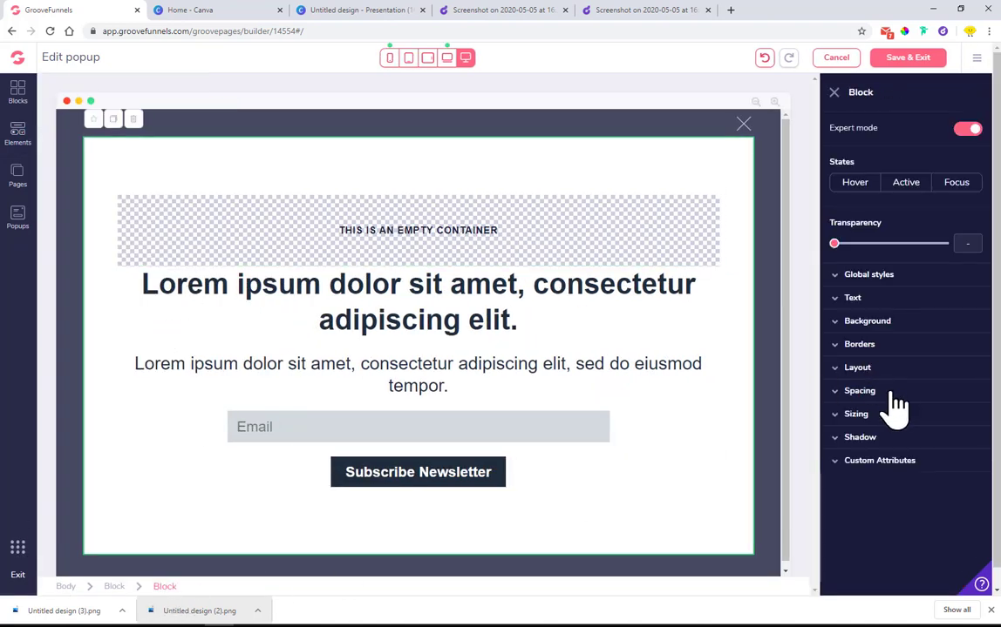
click(871, 391)
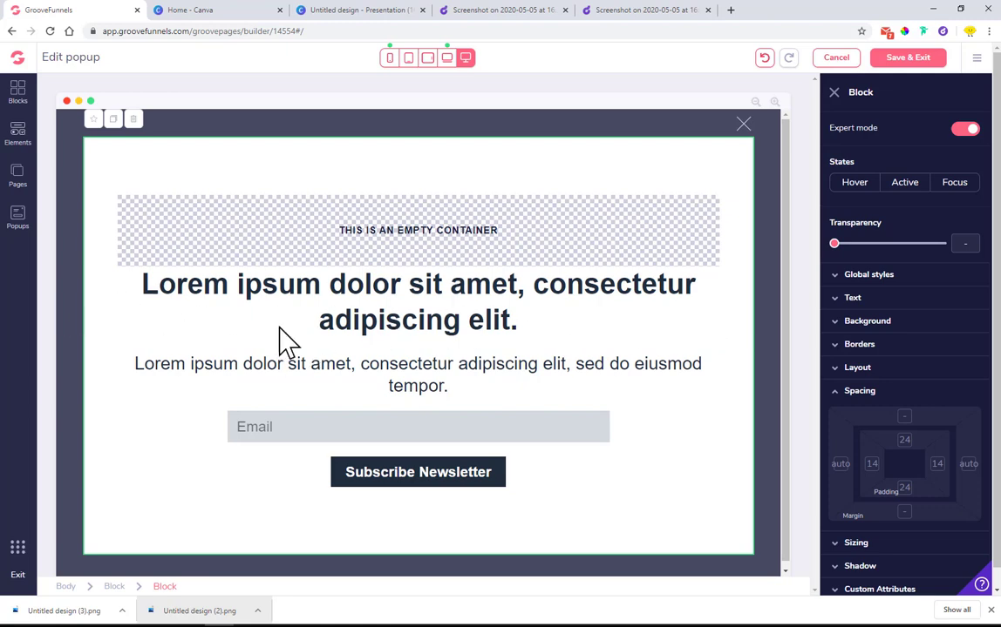
click(872, 464)
mouse_move(838, 538)
mouse_down()
mouse_move(871, 536)
mouse_move(841, 537)
mouse_up()
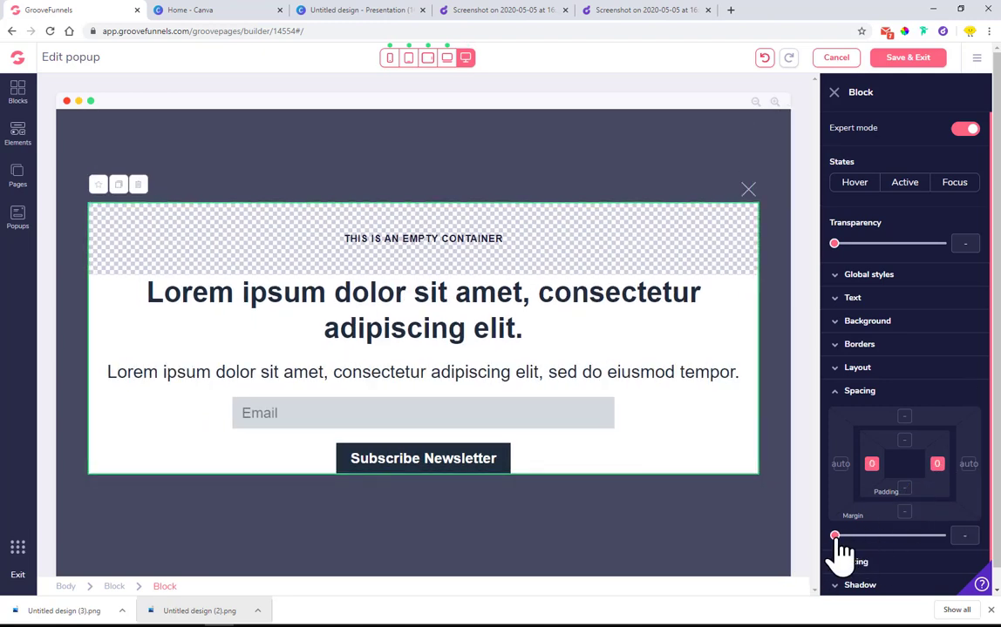
drag(838, 539, 901, 565)
click(905, 452)
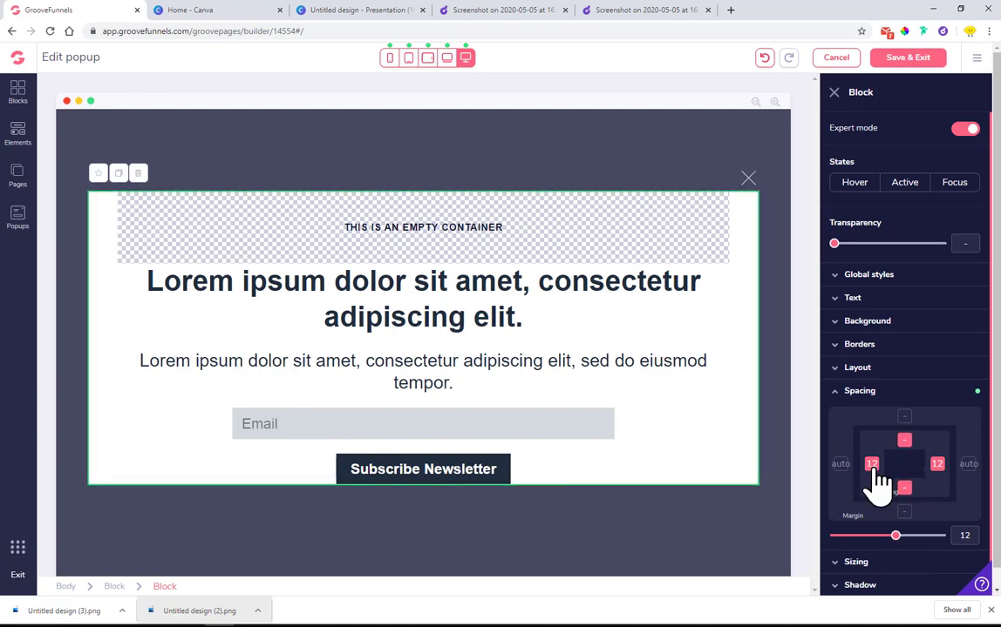
click(937, 465)
drag(835, 535, 900, 536)
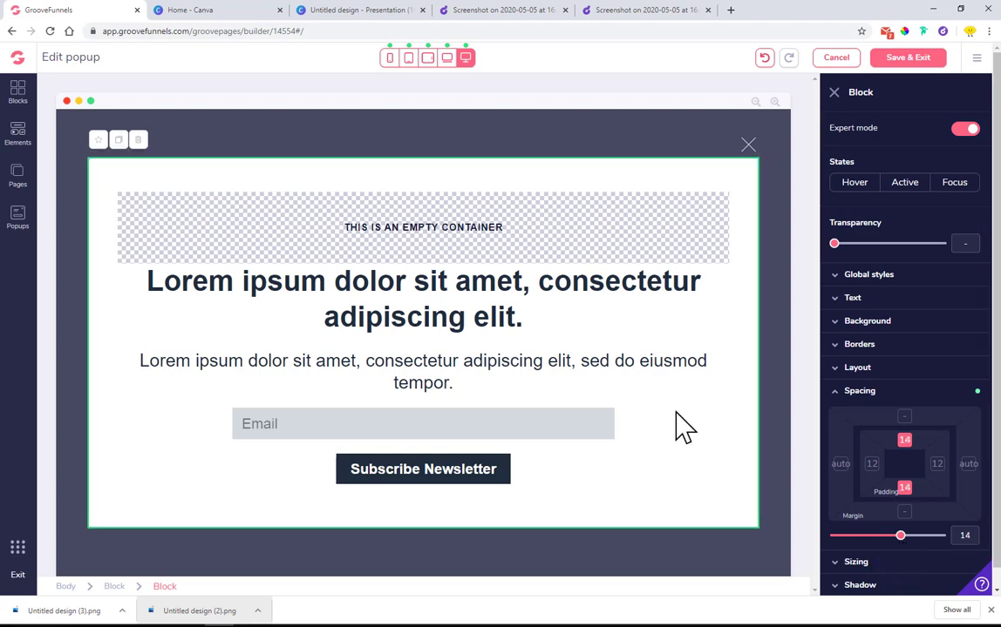
Move the headline, paragraph, email field and Subscribe Newsletter button into the new container, with the email field above the paragraph
click(493, 211)
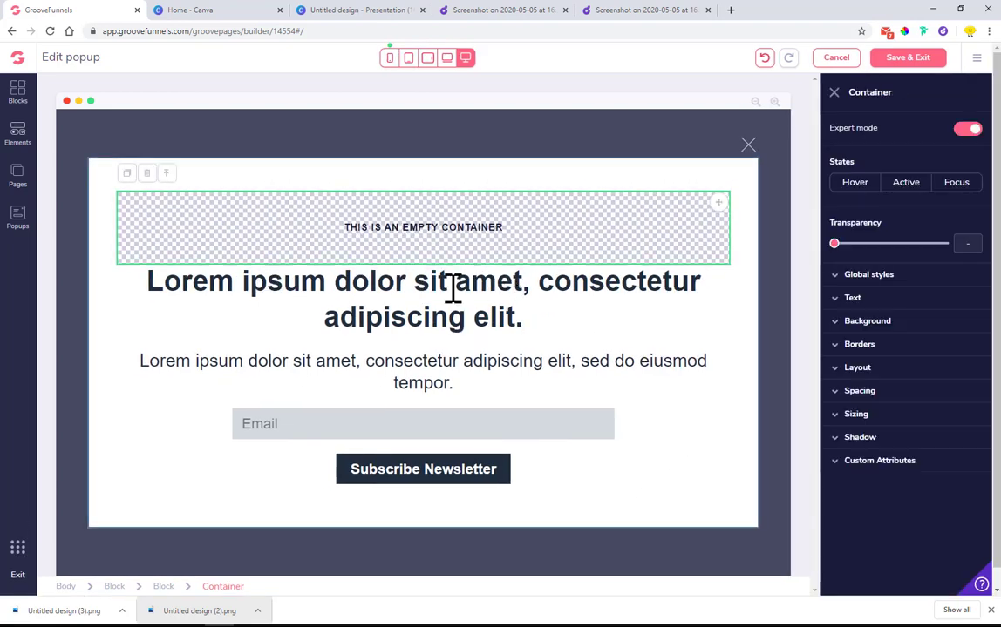
click(671, 290)
drag(722, 297, 688, 261)
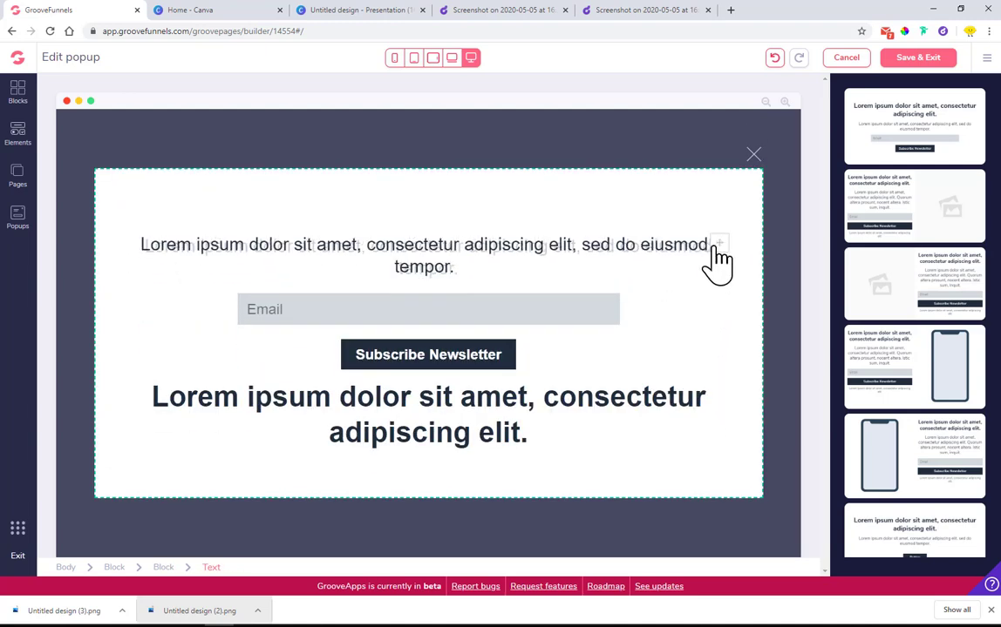
drag(724, 384, 698, 262)
drag(614, 377, 603, 294)
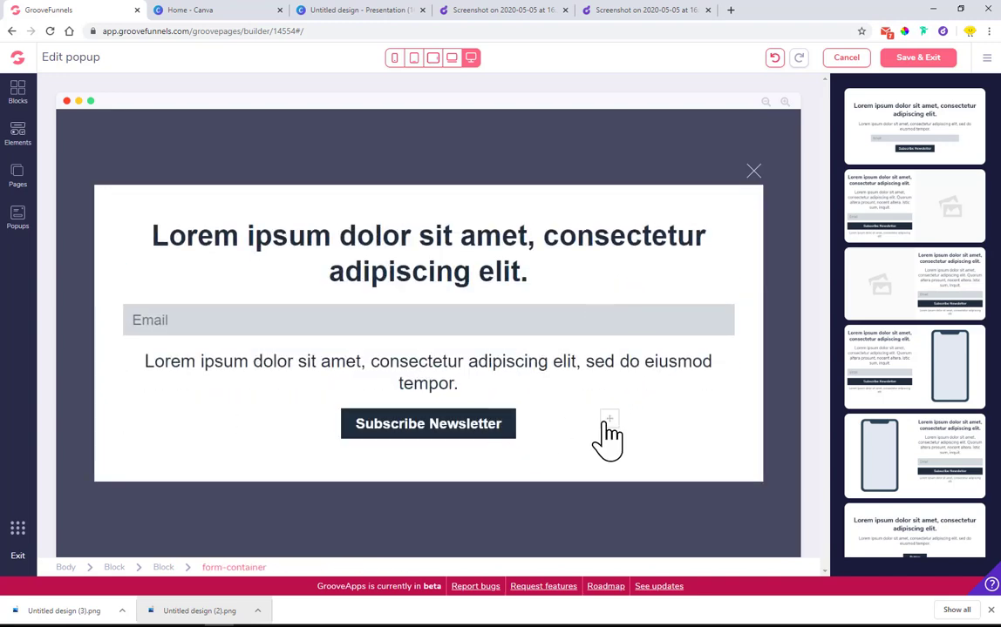
drag(605, 425, 607, 321)
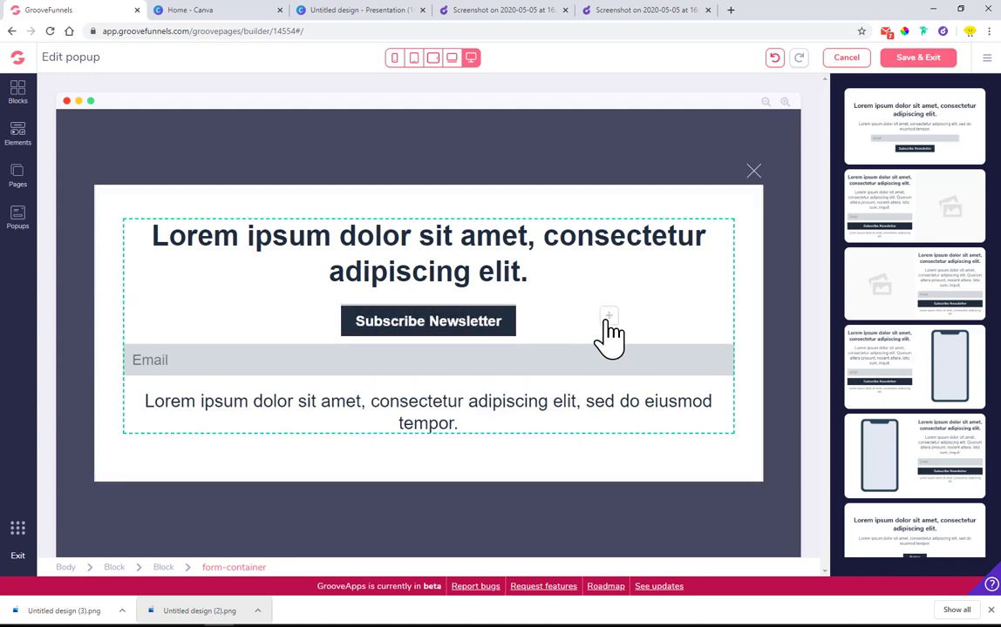
Move the Subscribe Newsletter button's form to the end of the container, below the paragraph
click(508, 321)
click(702, 330)
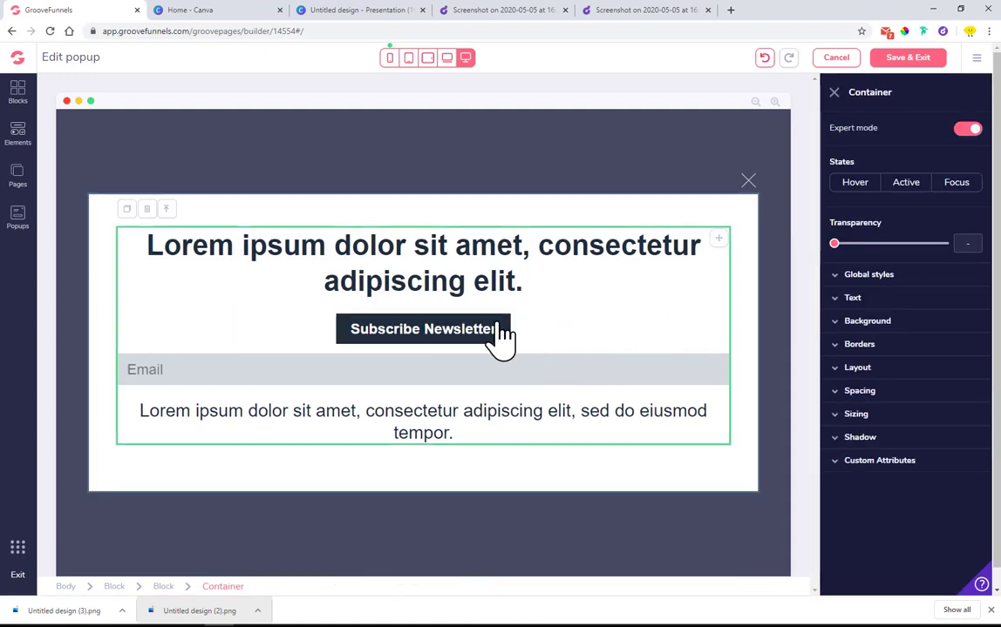
click(504, 341)
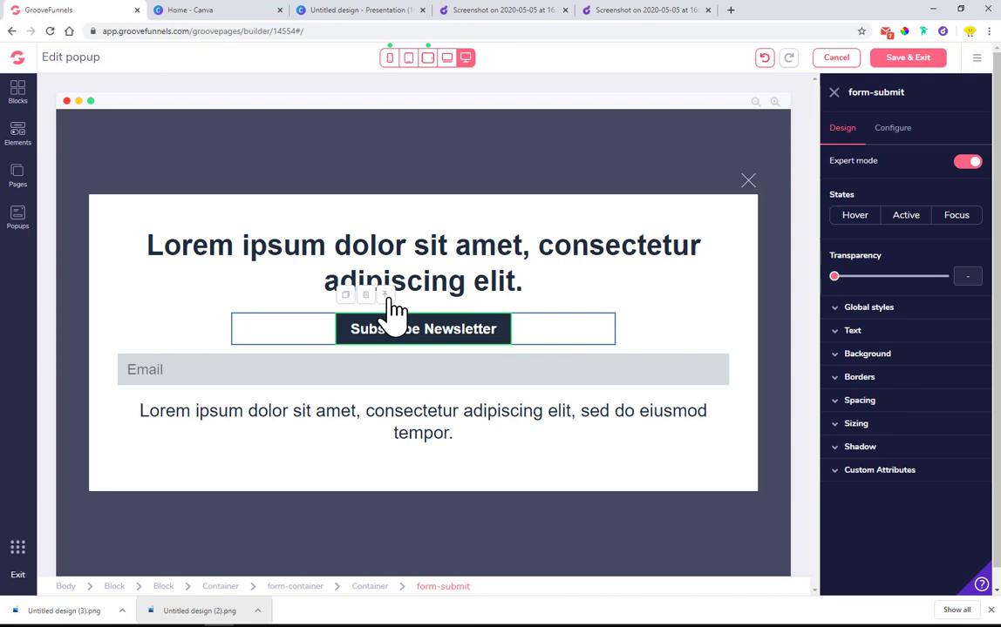
click(598, 344)
drag(601, 324, 603, 425)
Check the reference popup screenshot in Droplr and add a checkbox between the popup's email field and paragraph in GroovePages
click(480, 11)
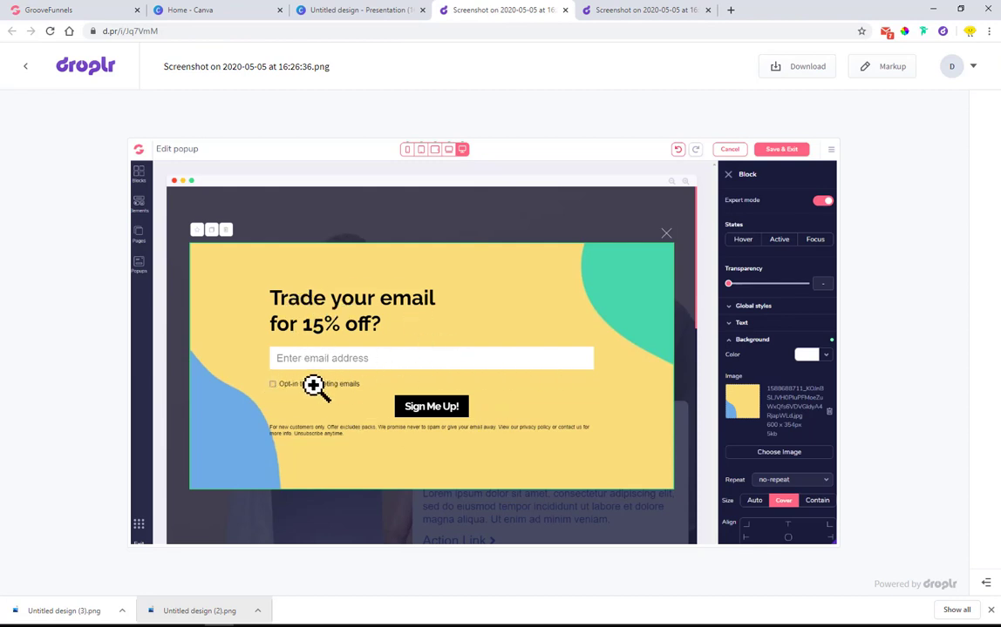
click(49, 12)
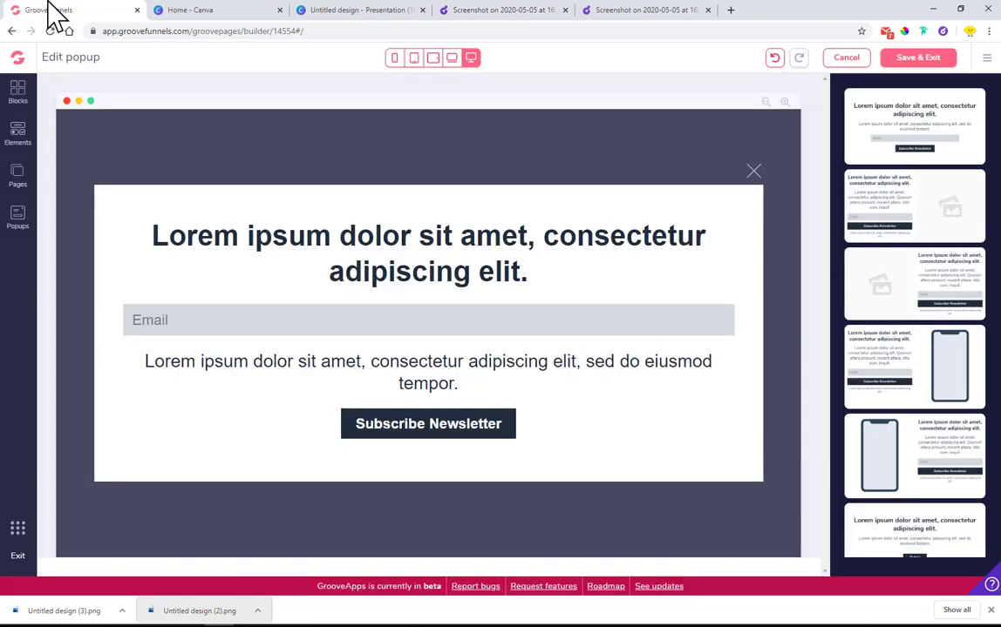
click(18, 132)
scroll(163, 319, down, 8)
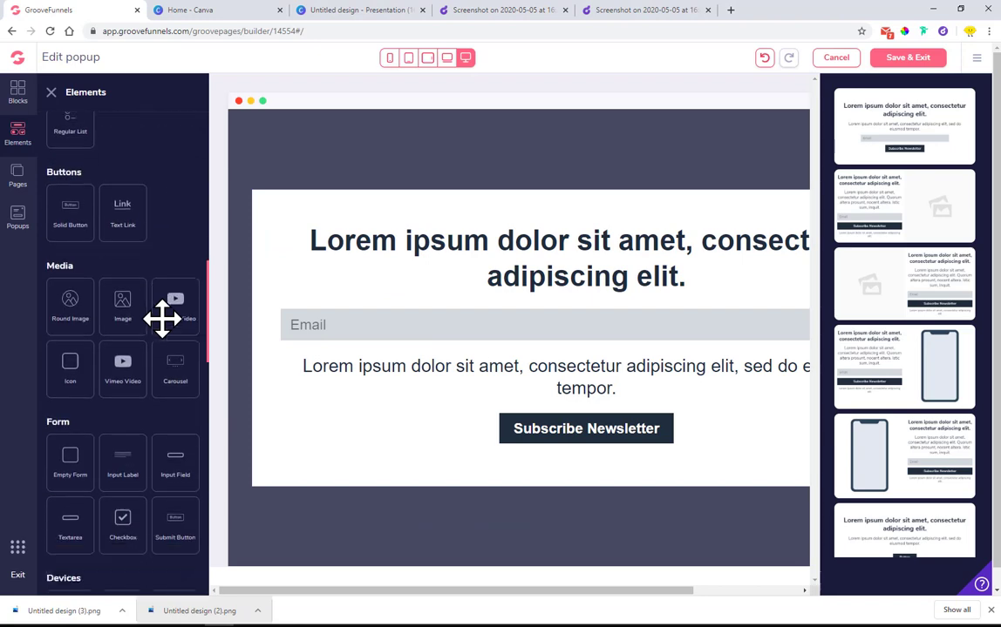
scroll(163, 319, down, 4)
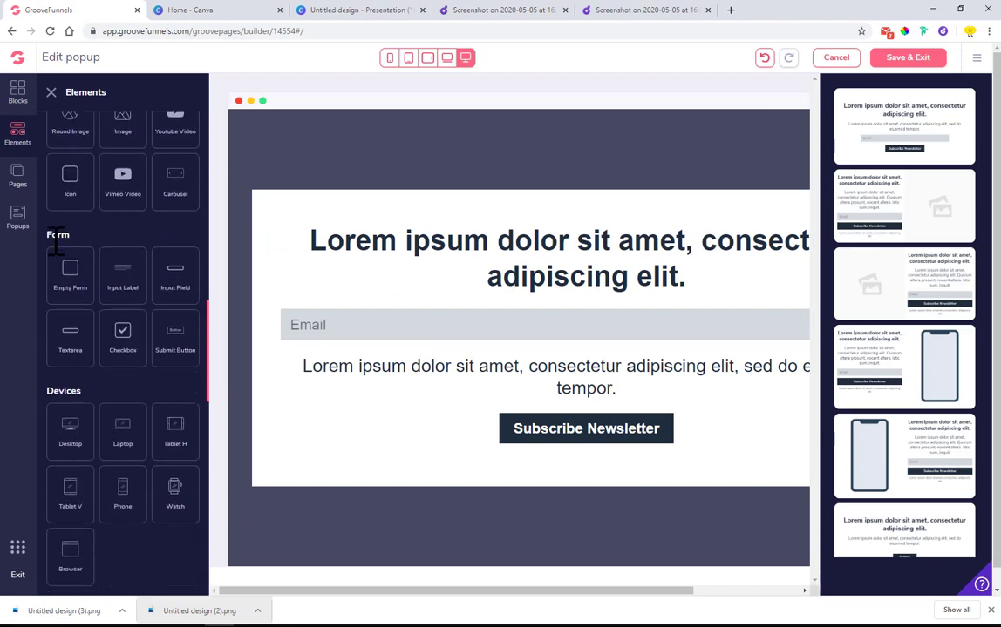
drag(120, 335, 587, 358)
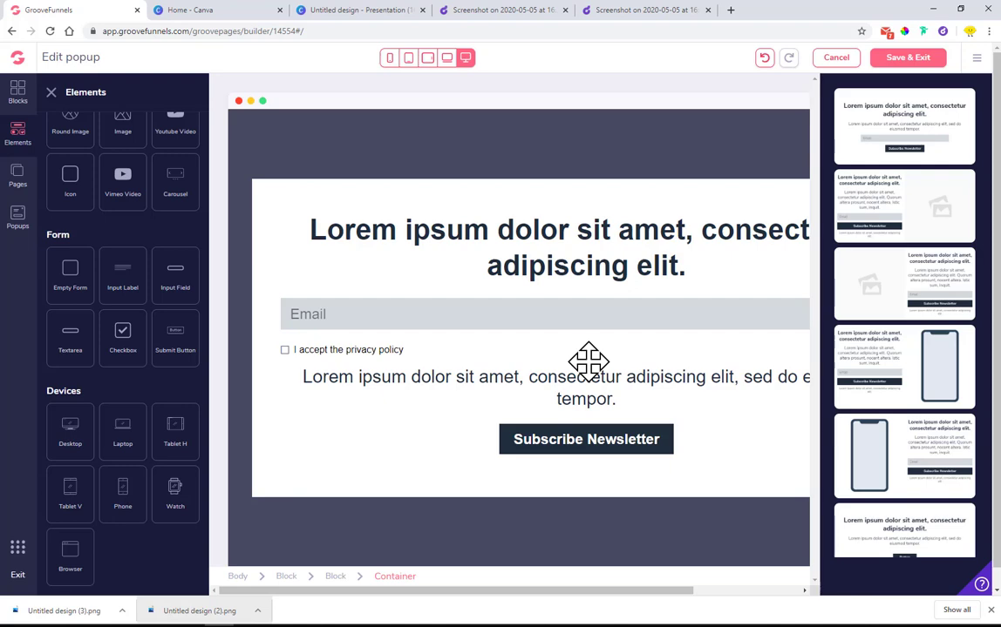
click(51, 94)
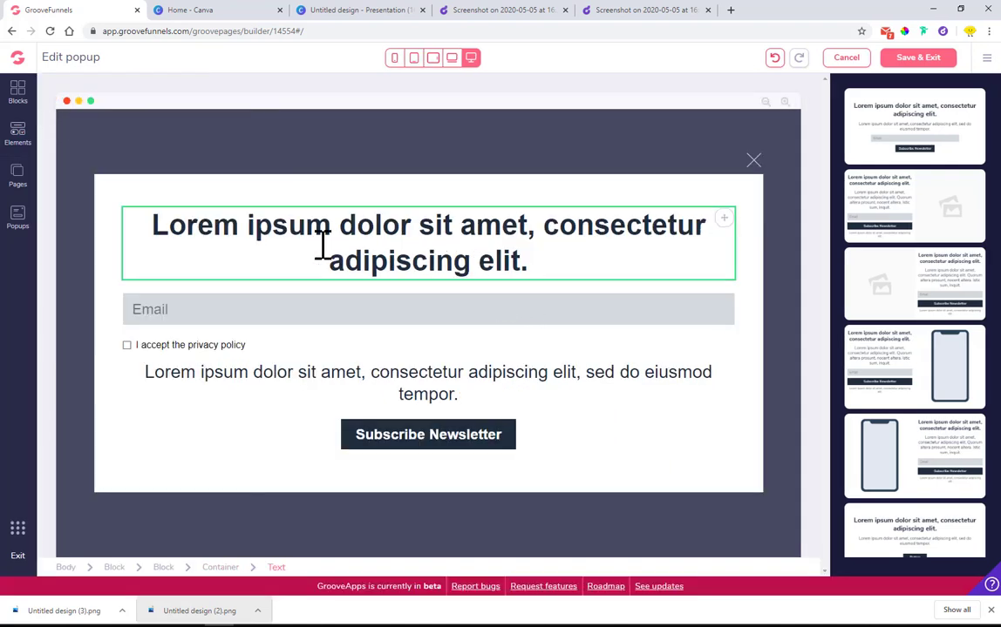
Upload Untitled design (3).png to the image library and use it as the popup block's background image
click(215, 200)
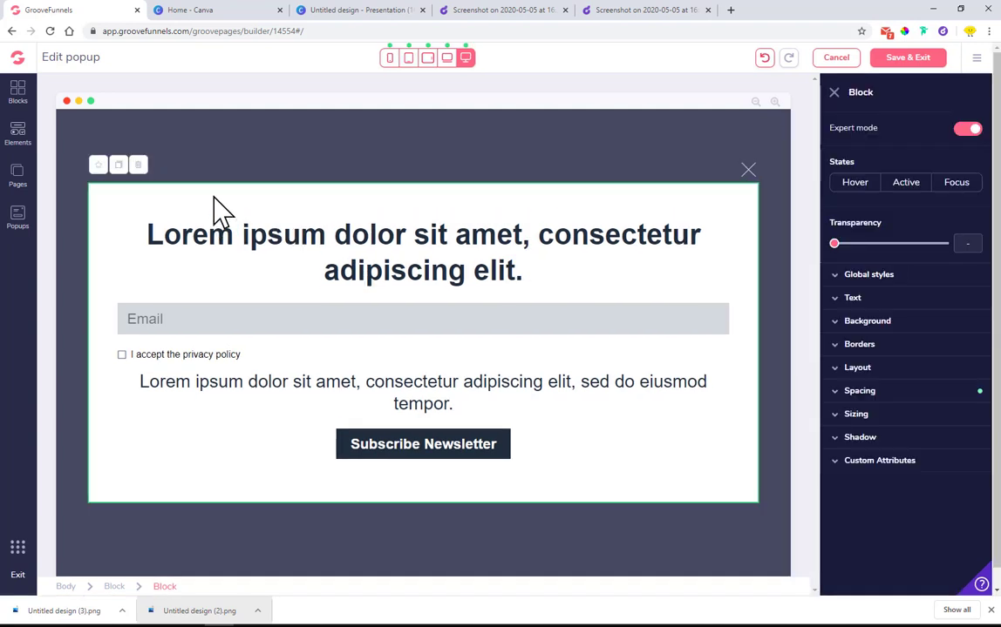
click(929, 324)
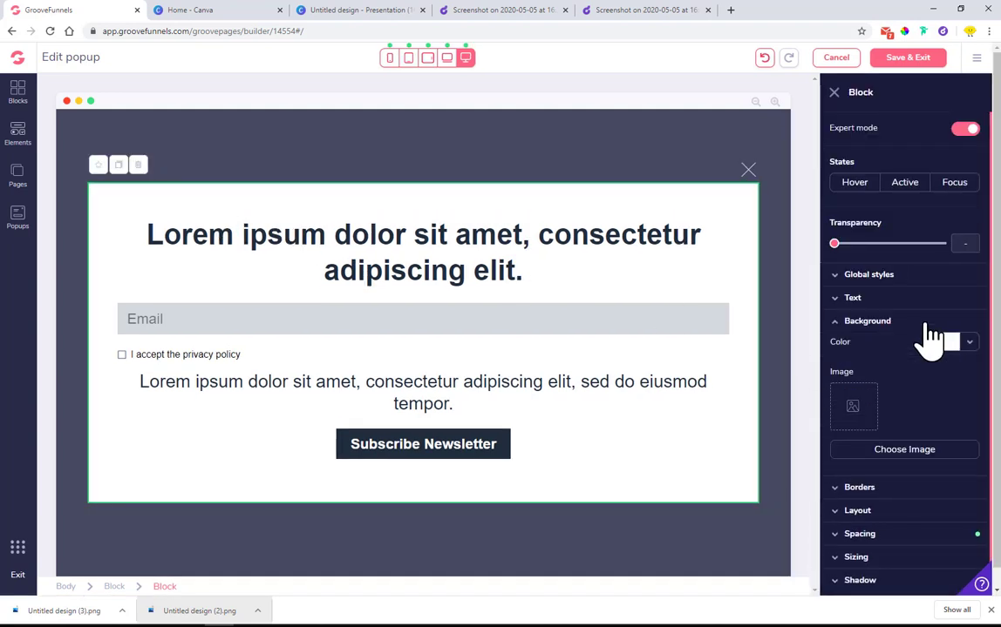
click(878, 462)
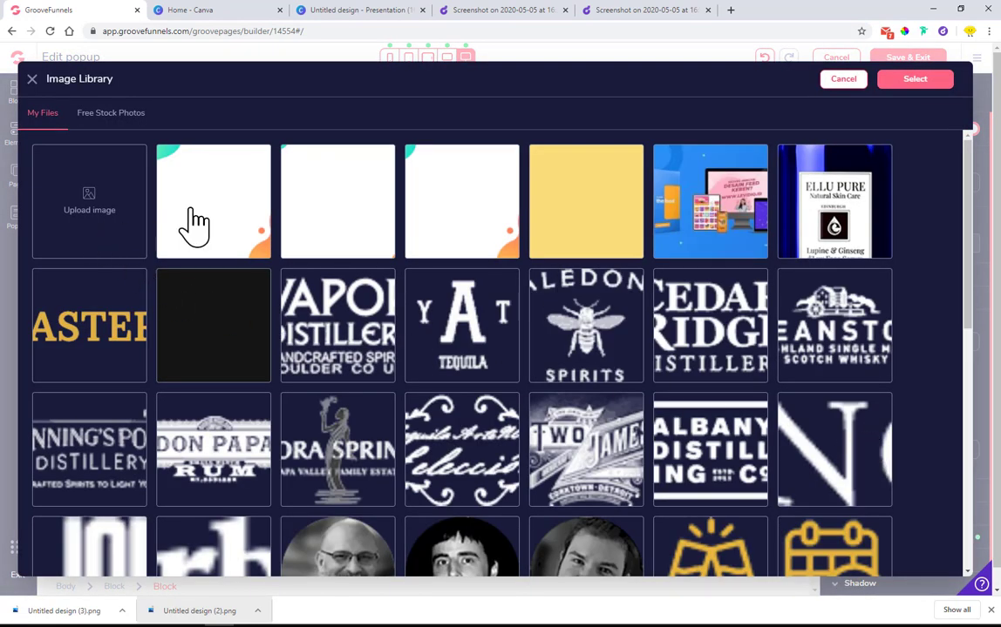
click(194, 225)
drag(69, 613, 79, 201)
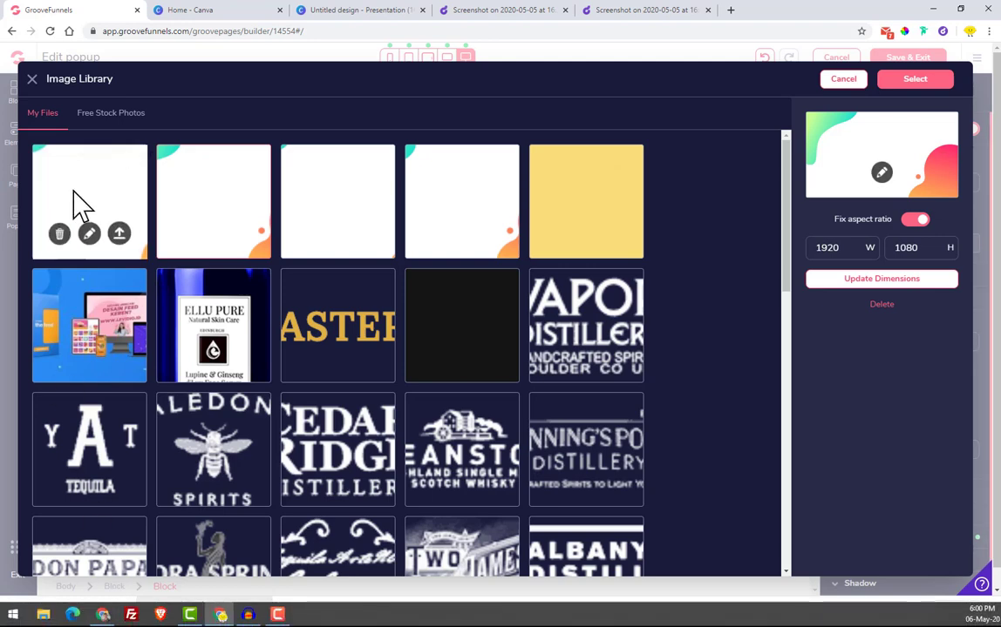
click(119, 233)
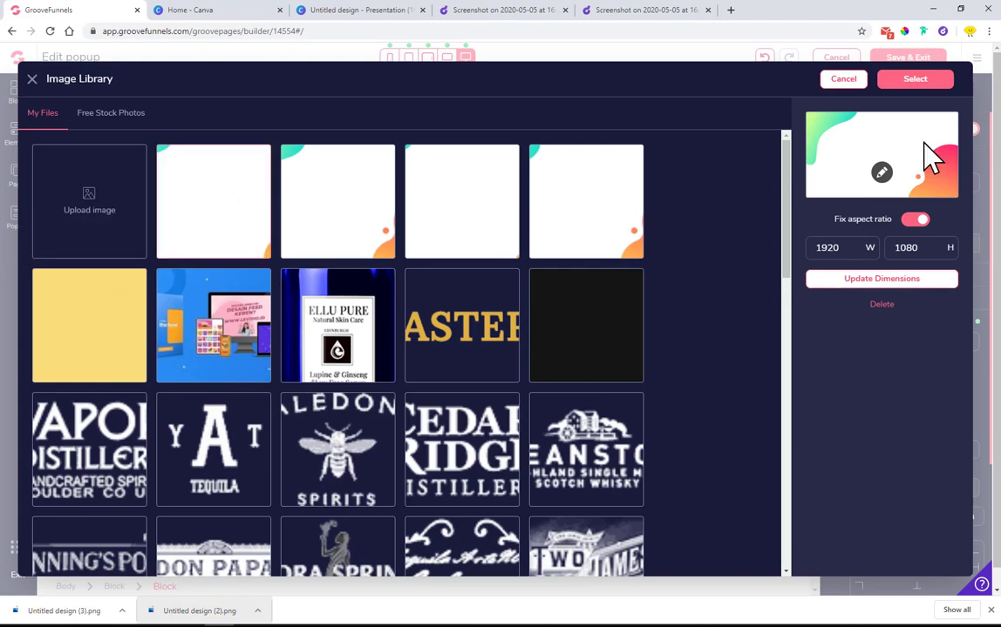
click(915, 79)
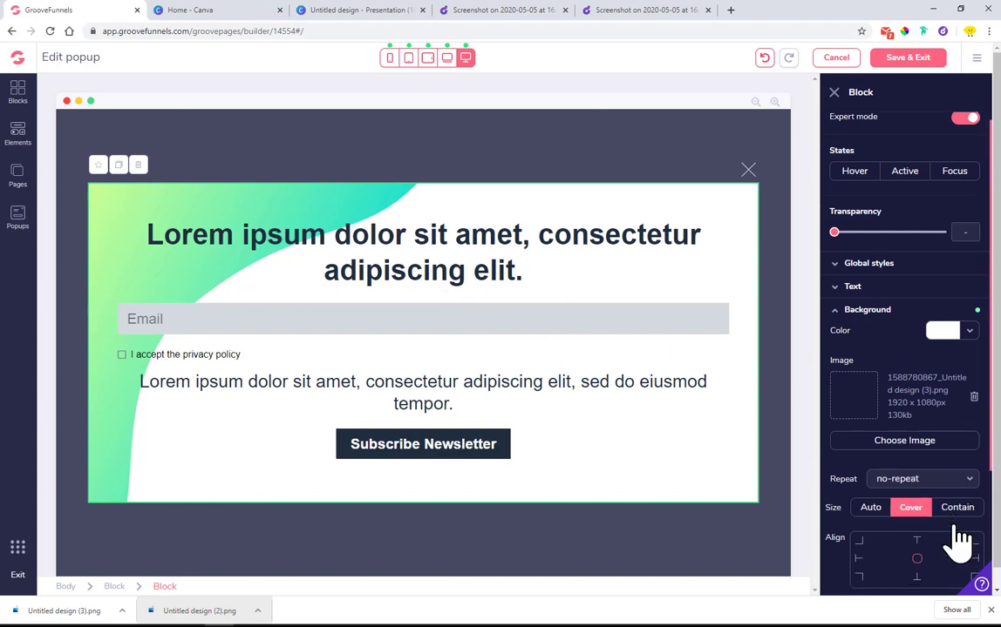
Set the background image's size to Cover and align it to the centre of the block
scroll(941, 453, down, 2)
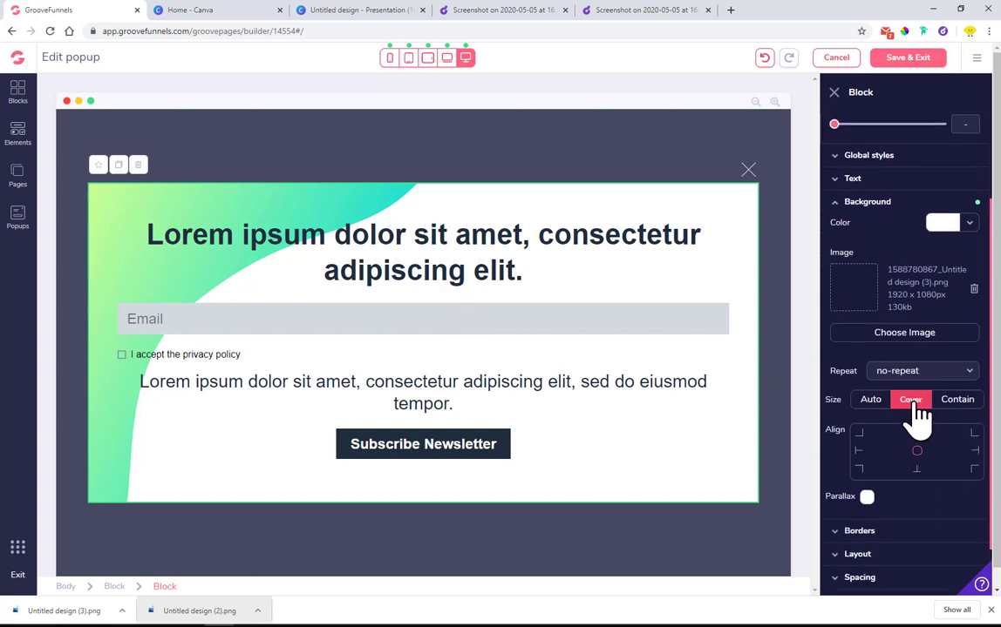
click(919, 417)
click(916, 405)
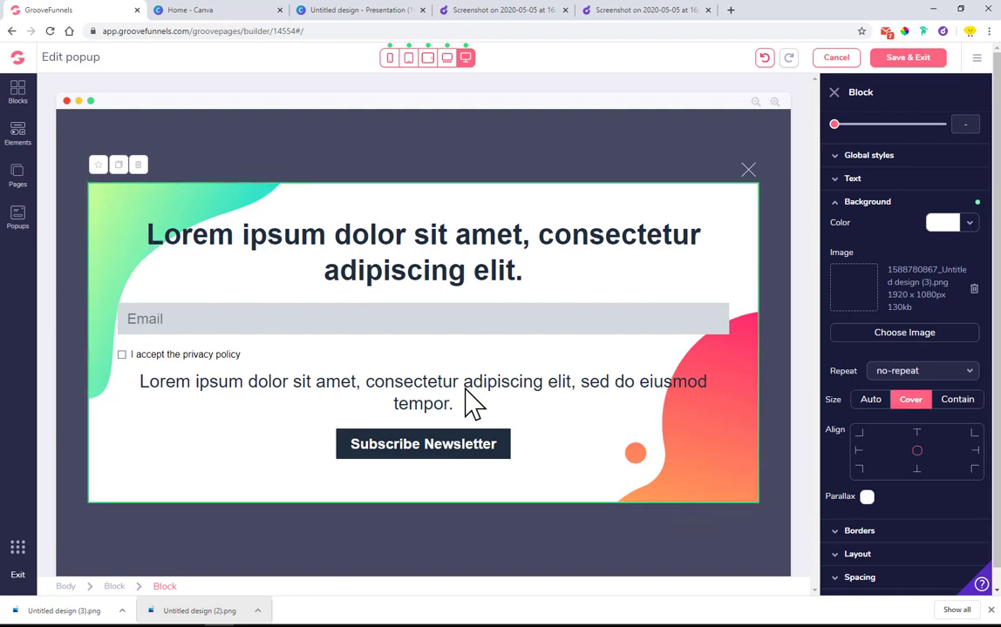
click(916, 451)
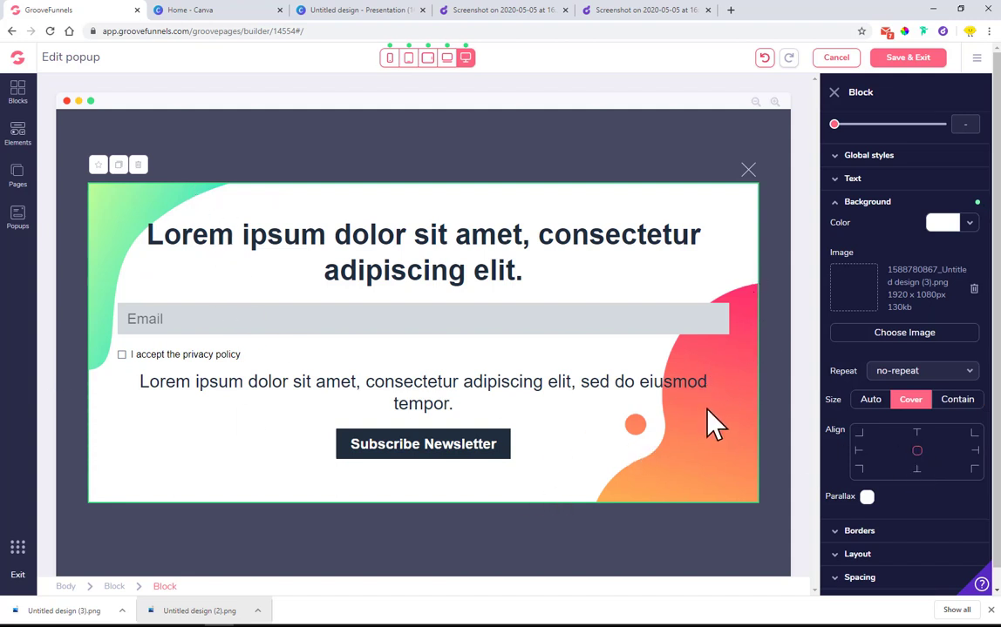
Set the left and right padding of the popup's content container to 32
click(728, 308)
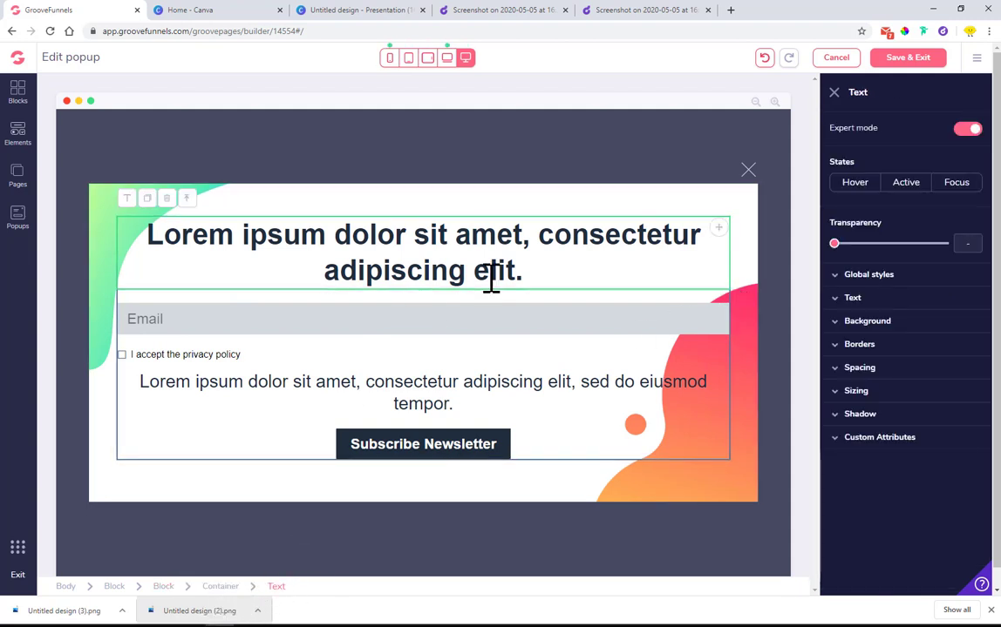
click(217, 586)
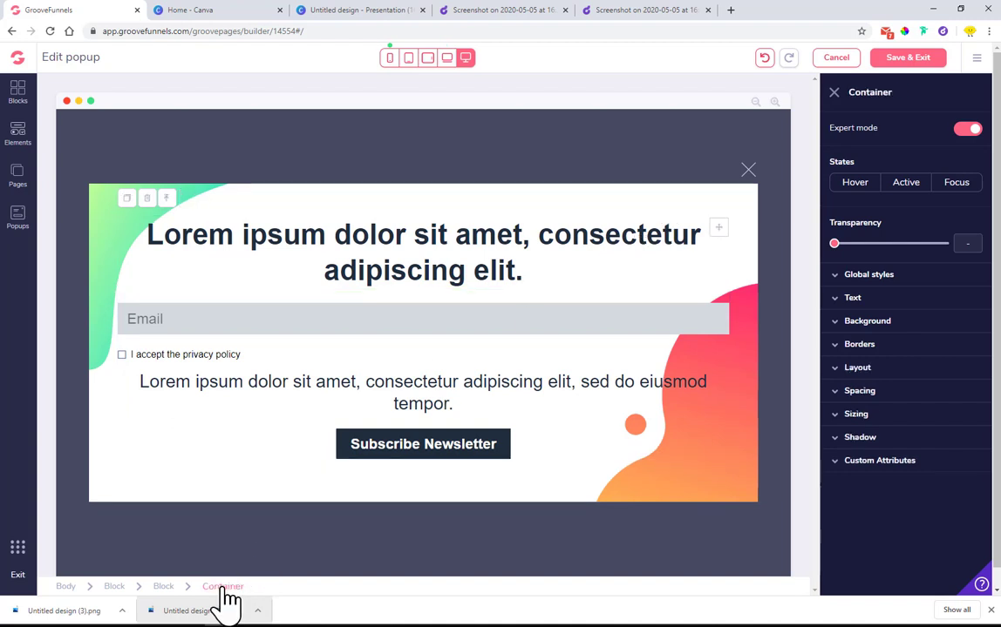
click(863, 393)
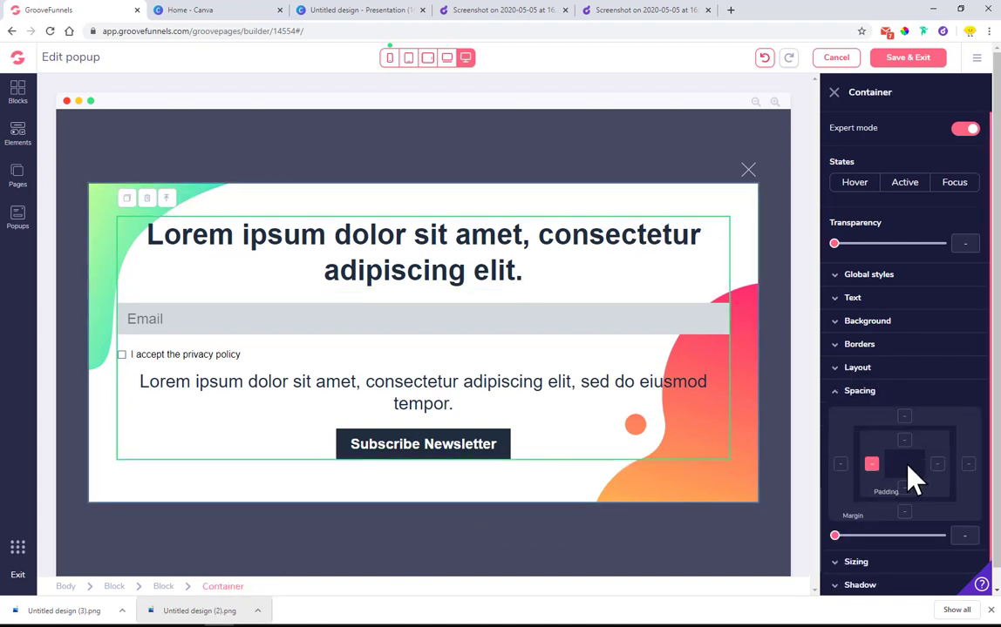
drag(834, 536, 930, 537)
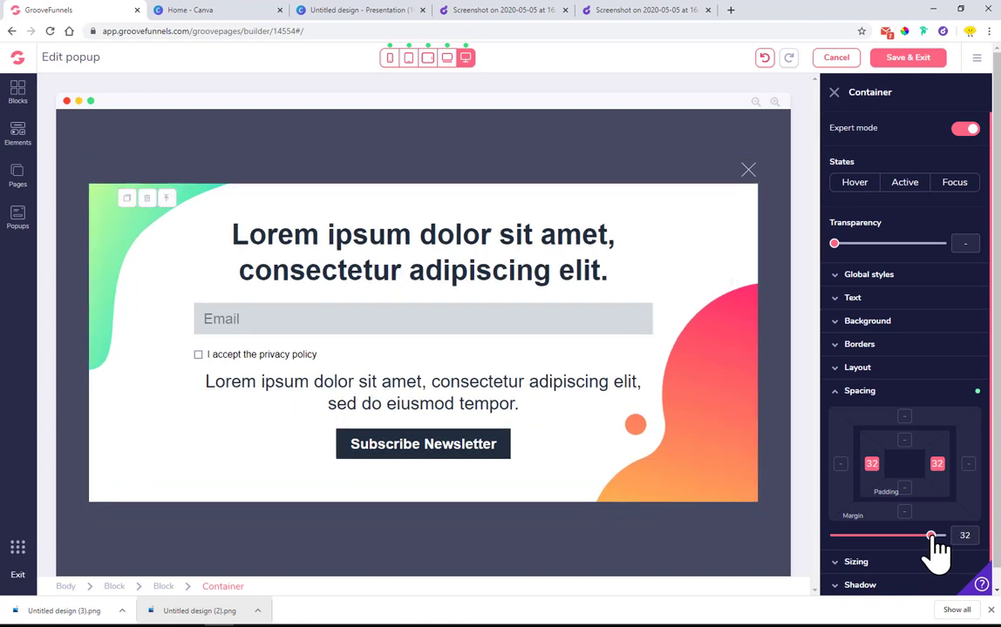
Check the reference popup screenshot in Droplr and replace the GroovePages popup's heading text with "Trade your email for 15% off"
click(390, 248)
click(488, 10)
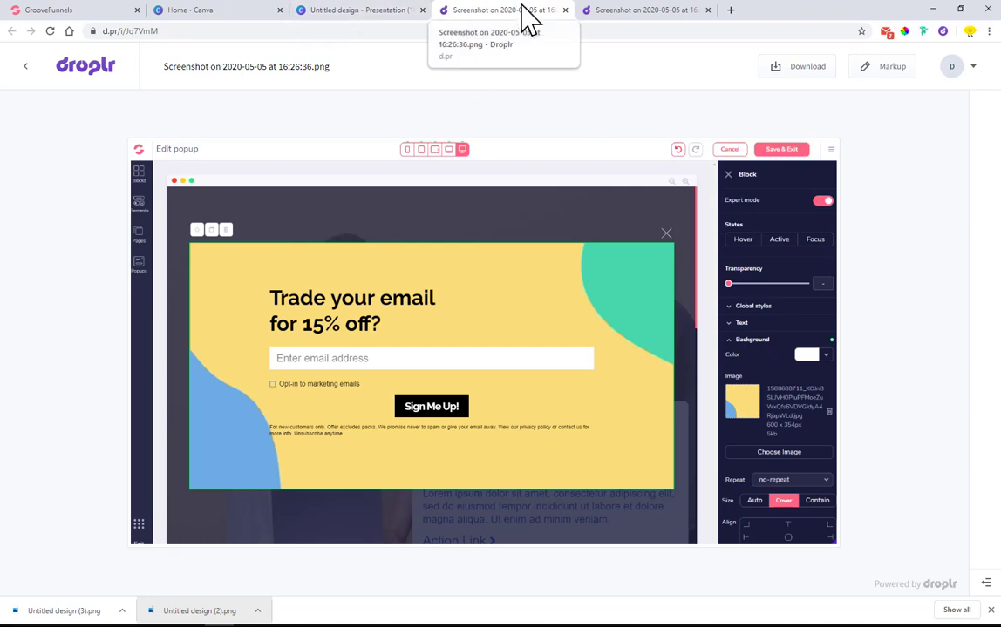
click(202, 11)
click(79, 11)
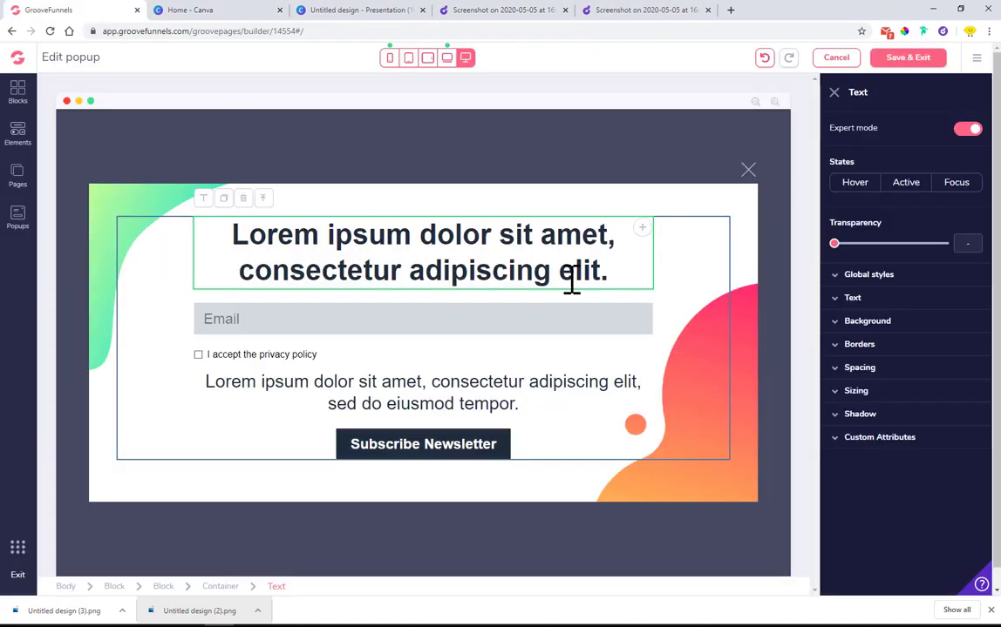
click(607, 274)
drag(403, 272, 270, 246)
click(495, 257)
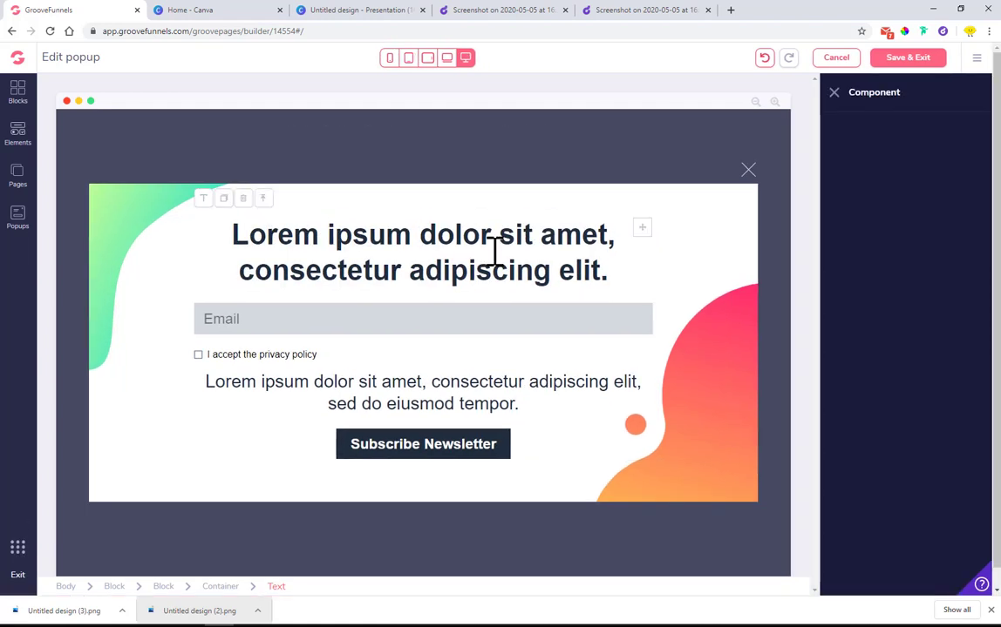
click(214, 212)
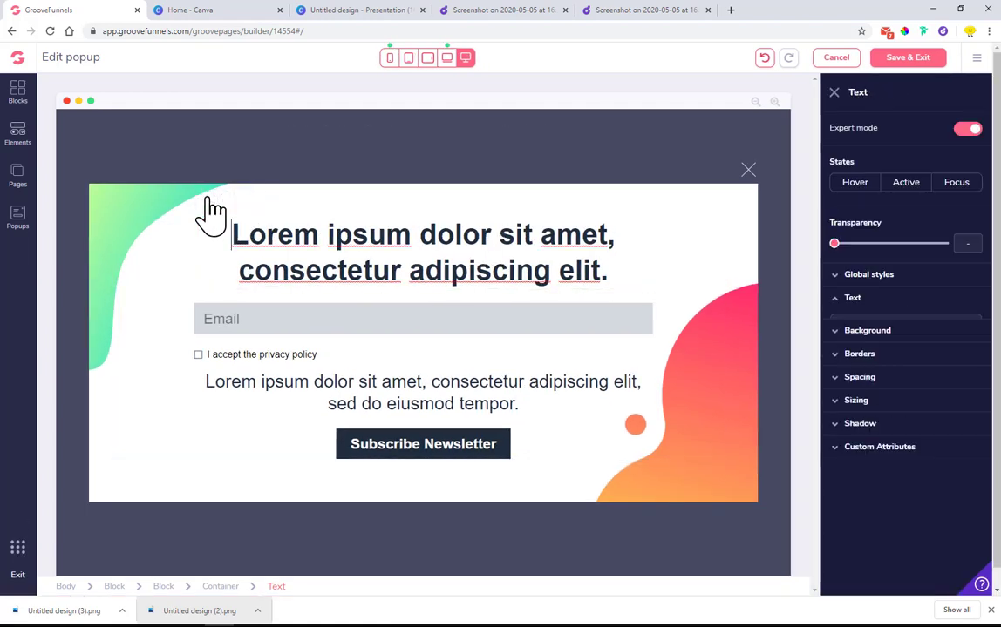
triple_click(375, 227)
text(Trad)
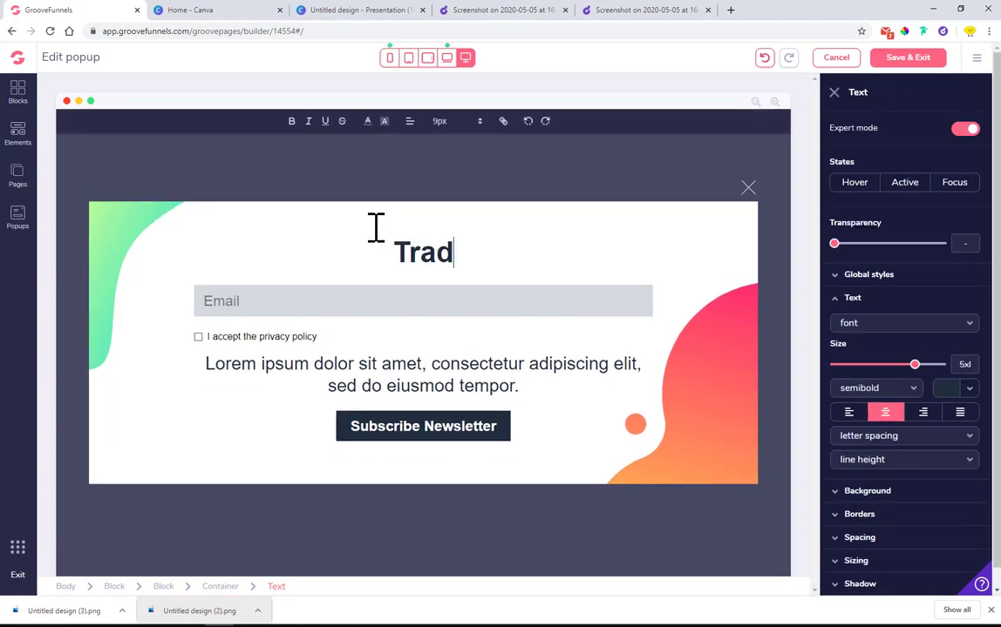
text(e your email)
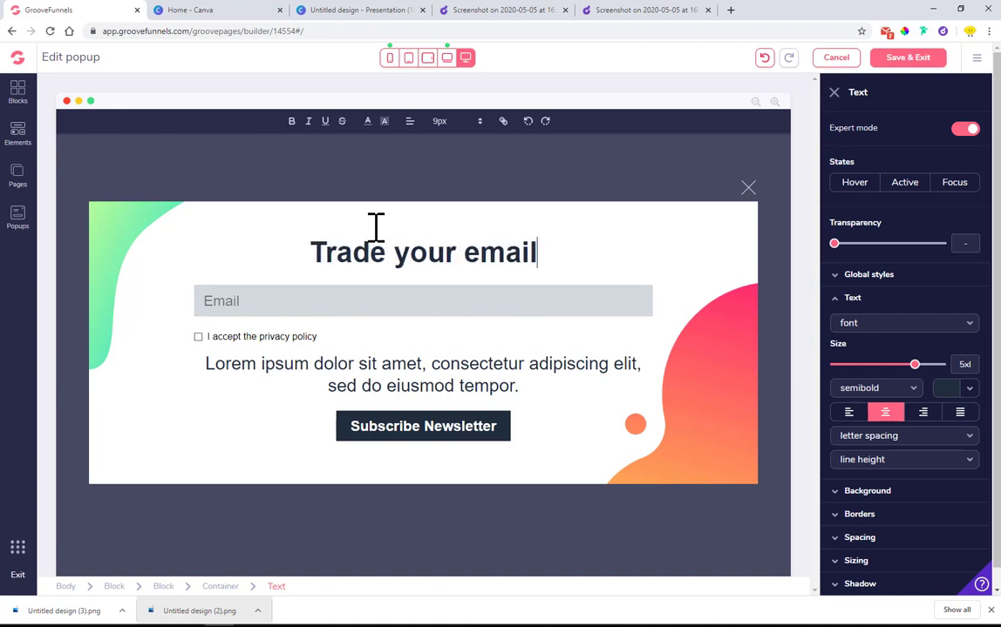
text( for 15% off)
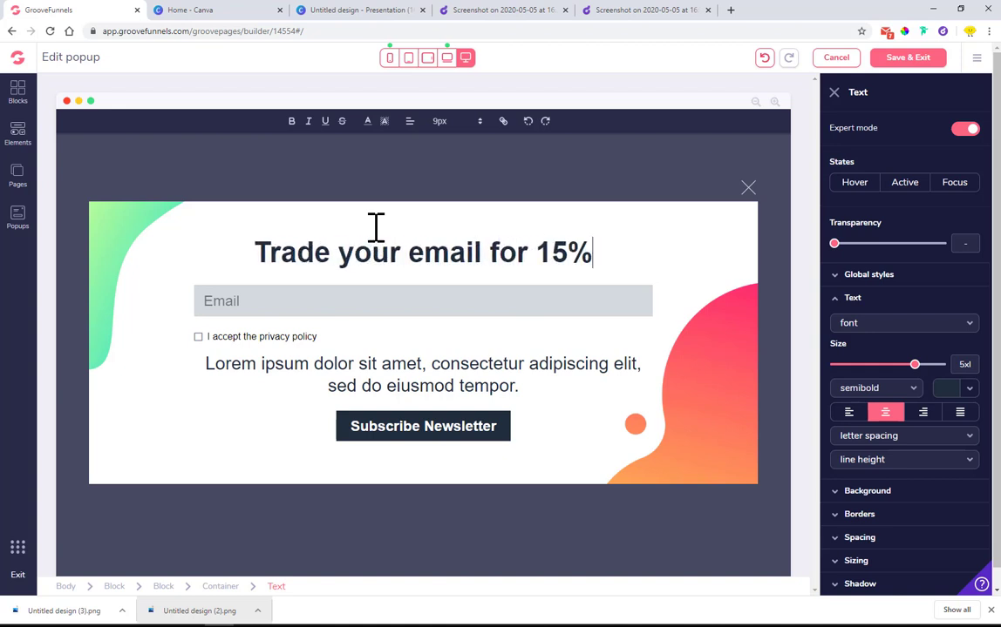
Break the heading onto a second line before "for" and end it with a question mark
click(469, 260)
key(Return)
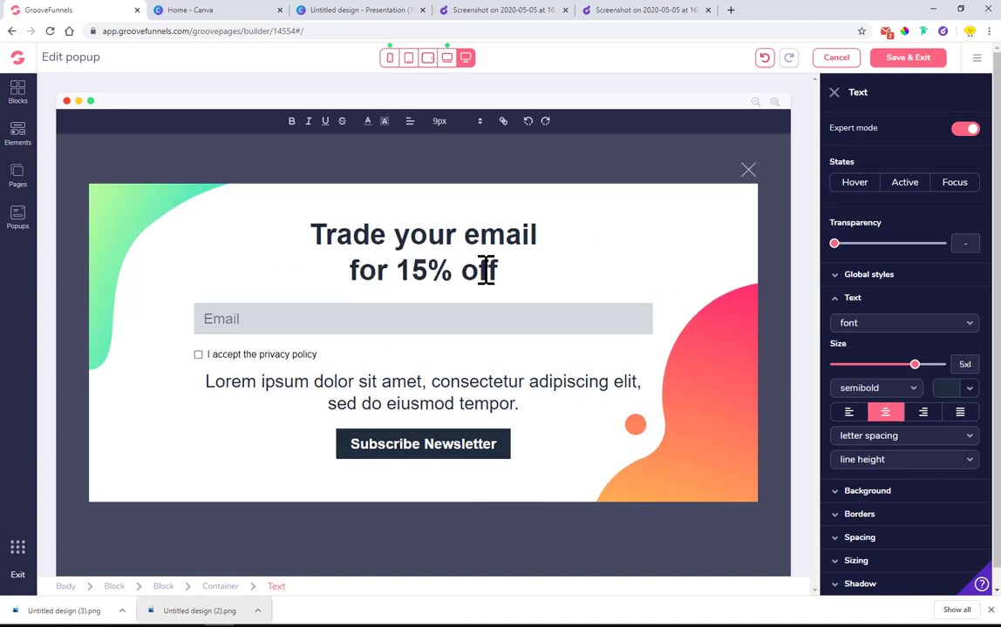
text(?)
Check the Droplr reference, then give the GroovePages email field the placeholder "Enter email address" and validation rules with input type email
click(509, 10)
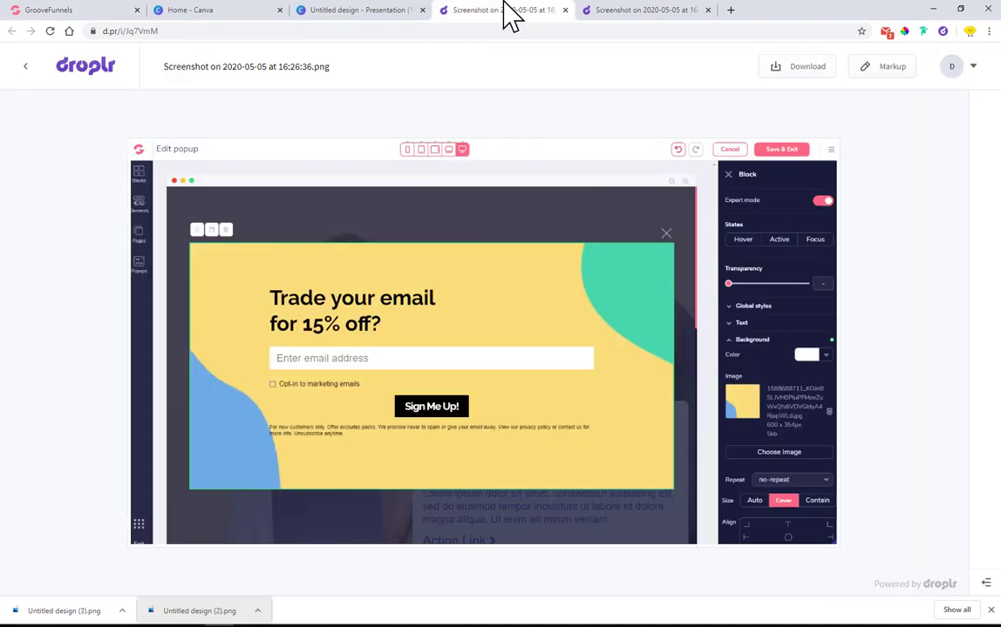
click(327, 10)
click(87, 10)
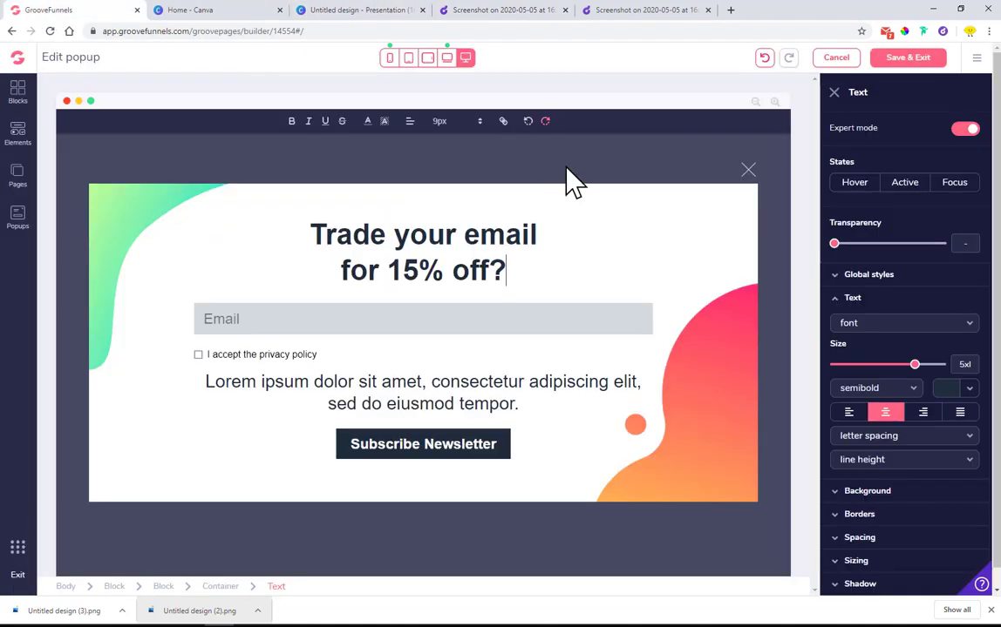
click(476, 325)
click(893, 131)
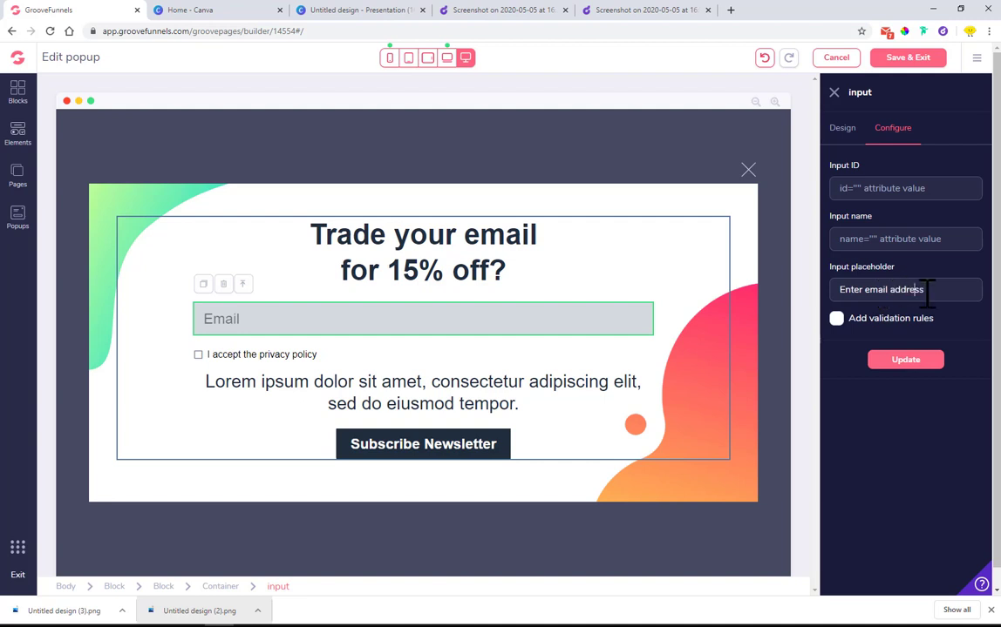
click(837, 320)
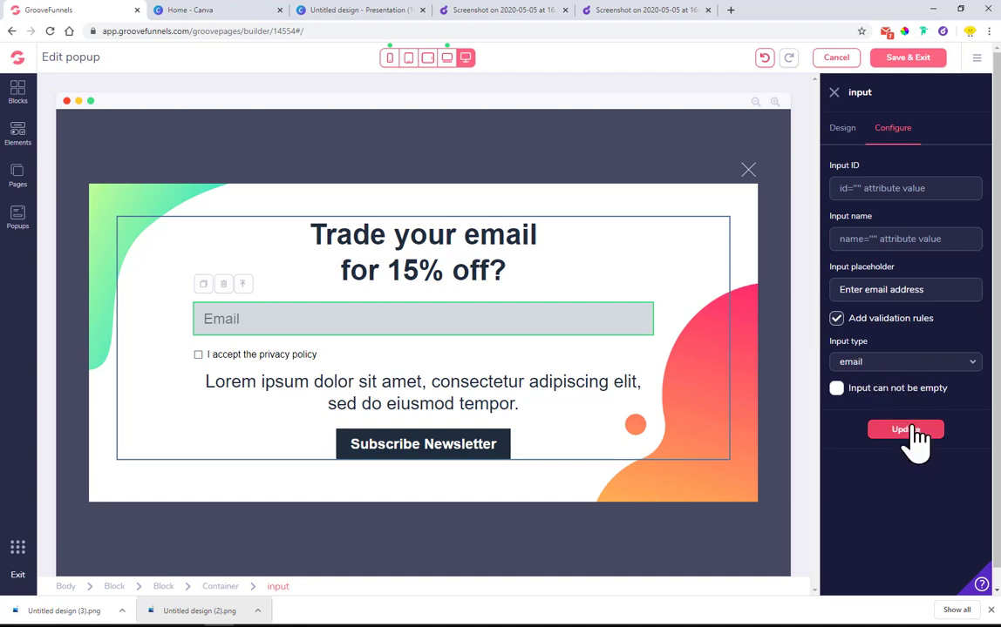
click(871, 365)
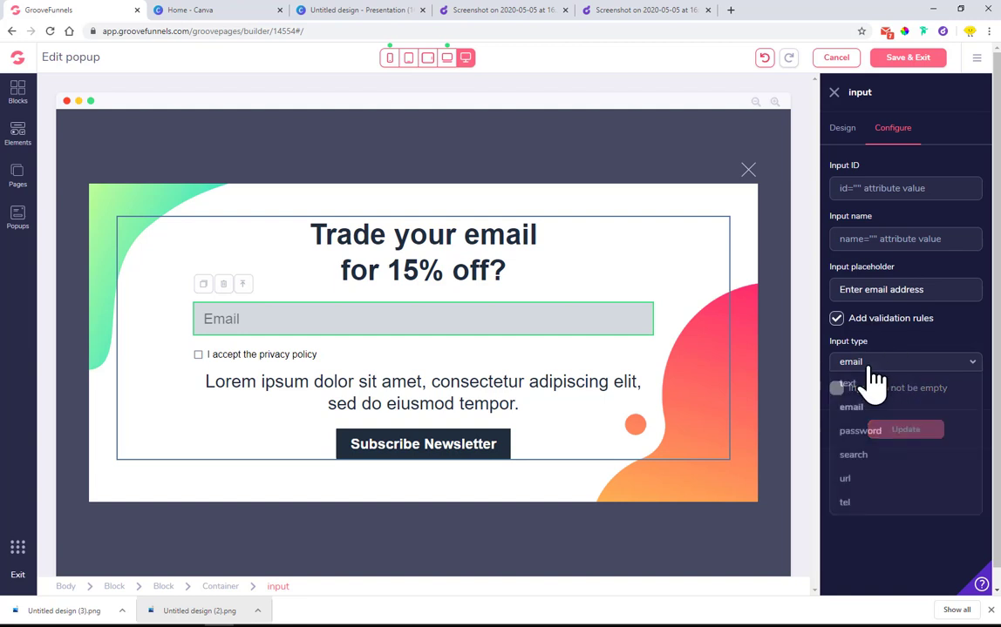
click(871, 407)
click(931, 430)
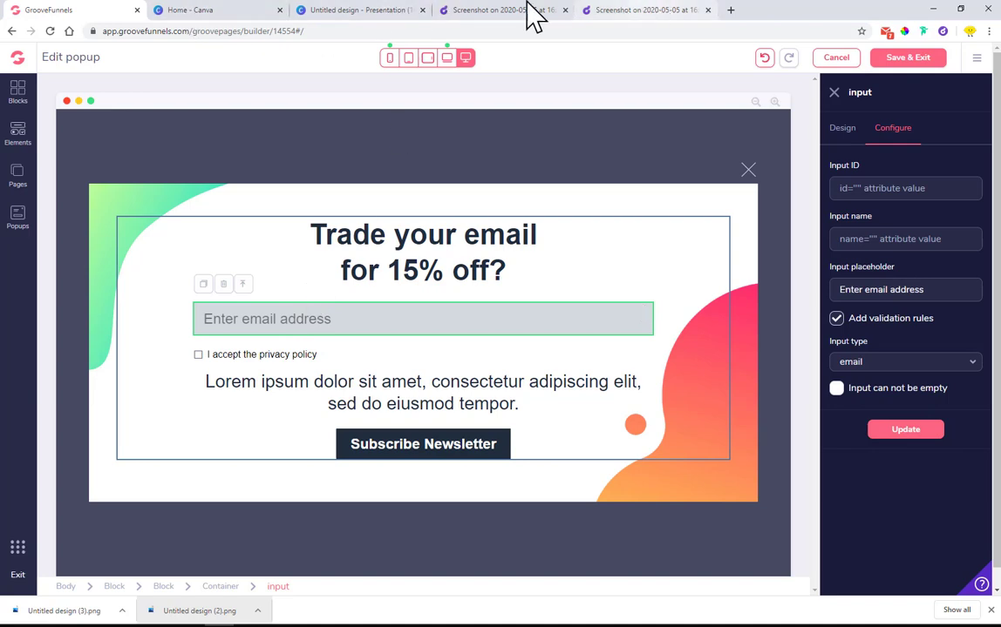
Check the checkbox wording in the Droplr reference and change the GroovePages checkbox label to "Opt-in for marketing emails"
click(392, 8)
click(518, 10)
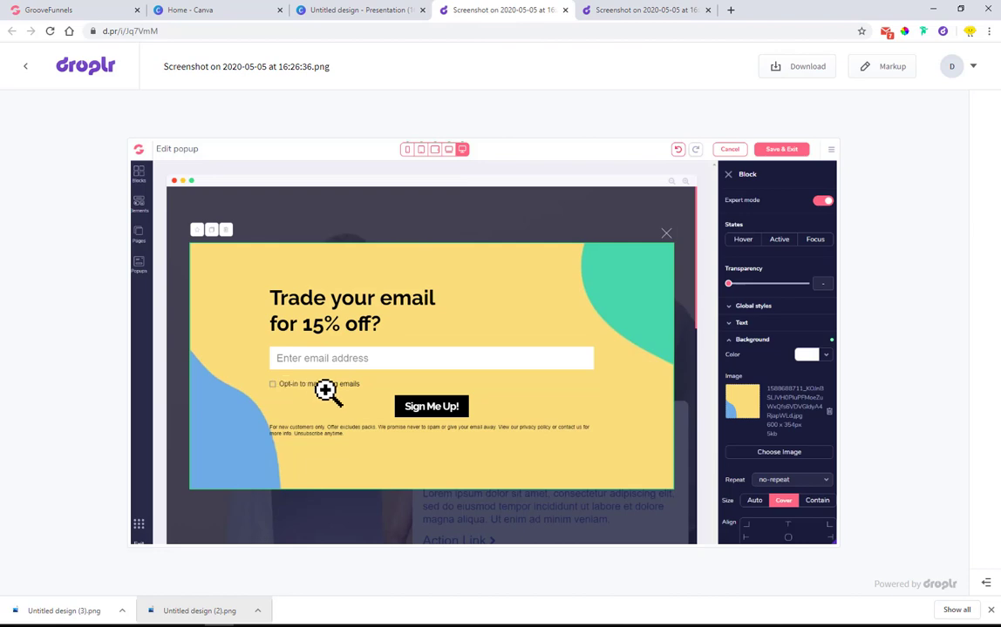
click(131, 11)
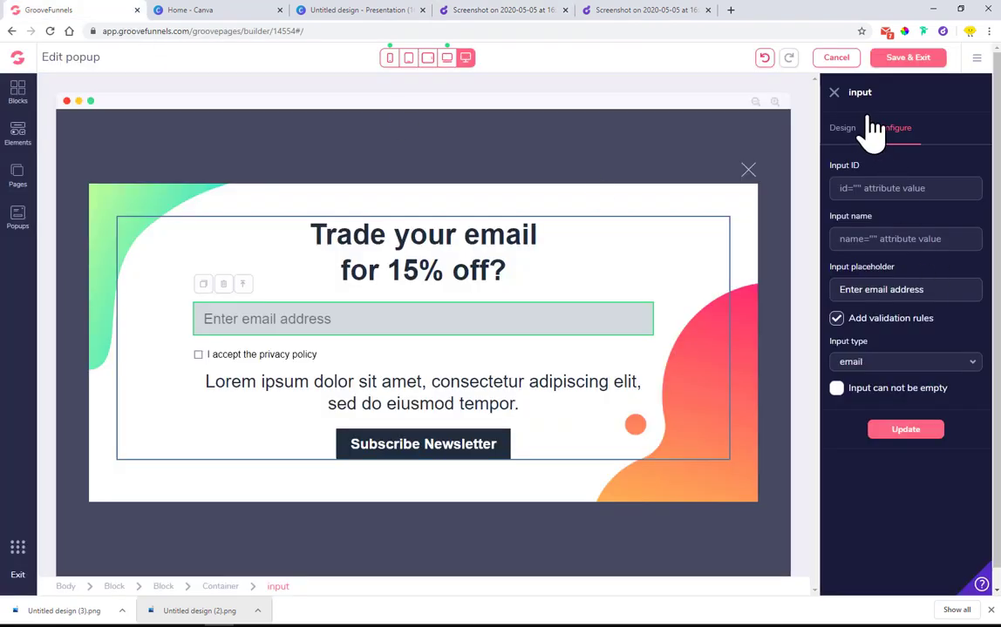
click(835, 92)
click(263, 355)
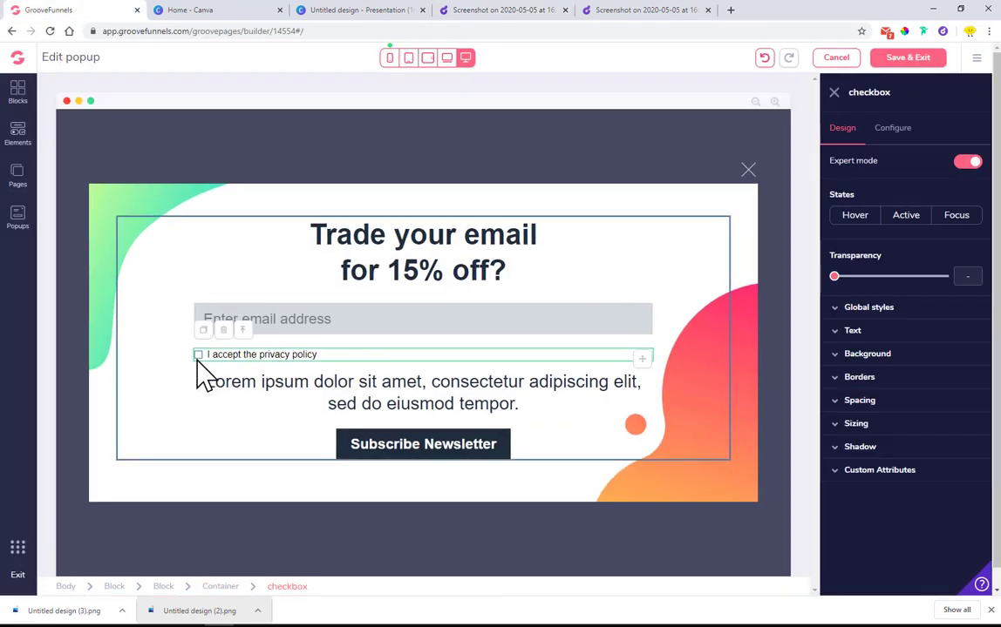
click(896, 139)
drag(958, 243, 815, 247)
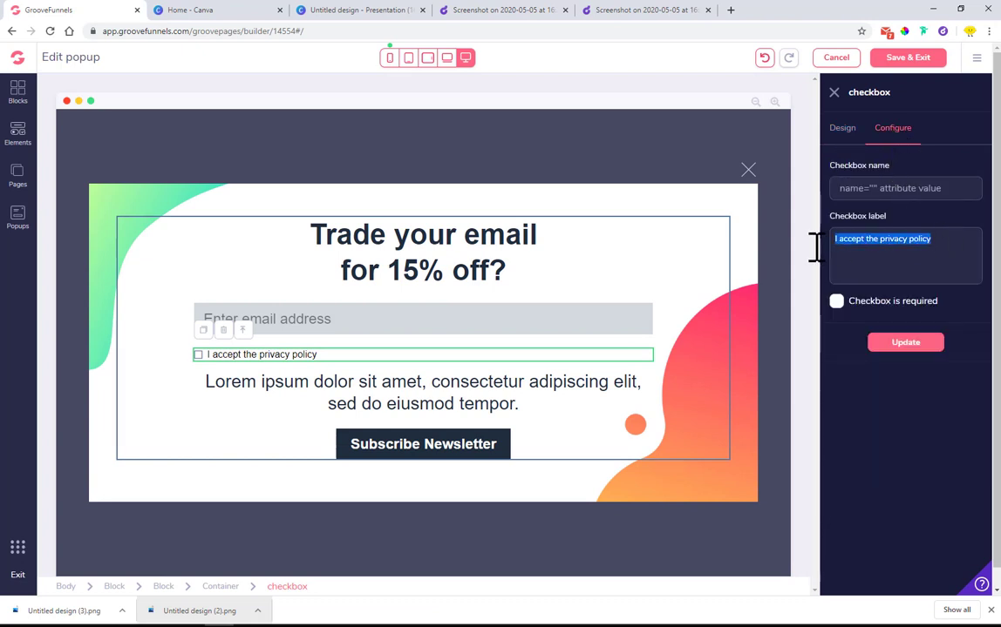
text(Opt-in for marketing emails)
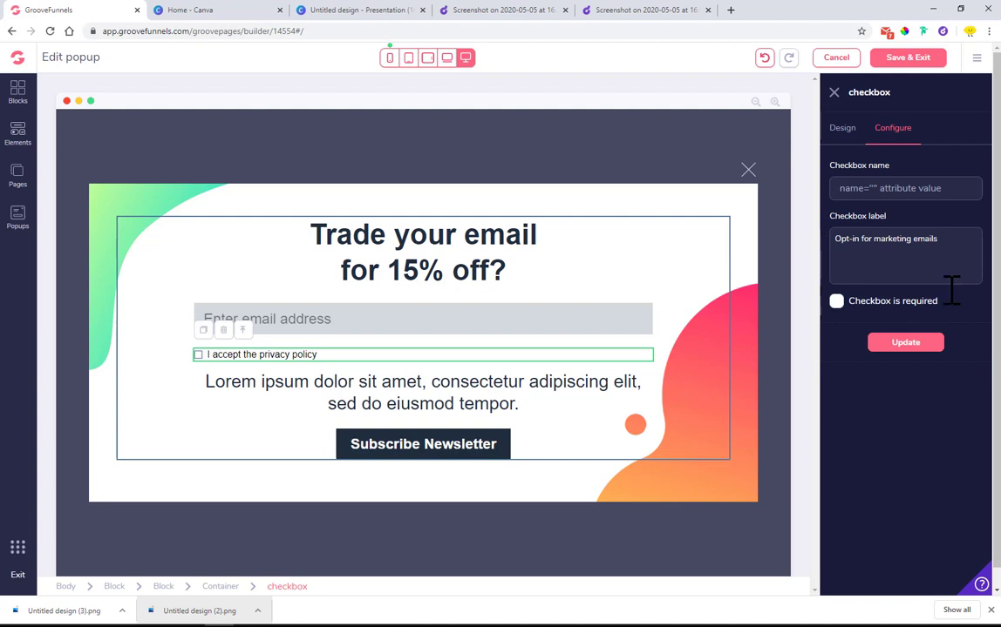
click(894, 347)
click(903, 344)
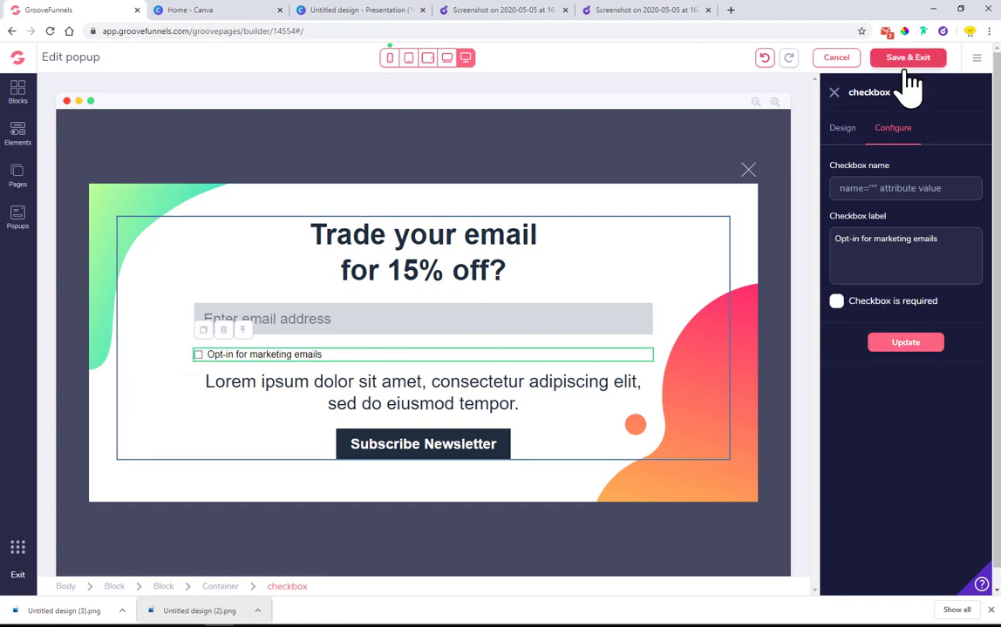
click(893, 342)
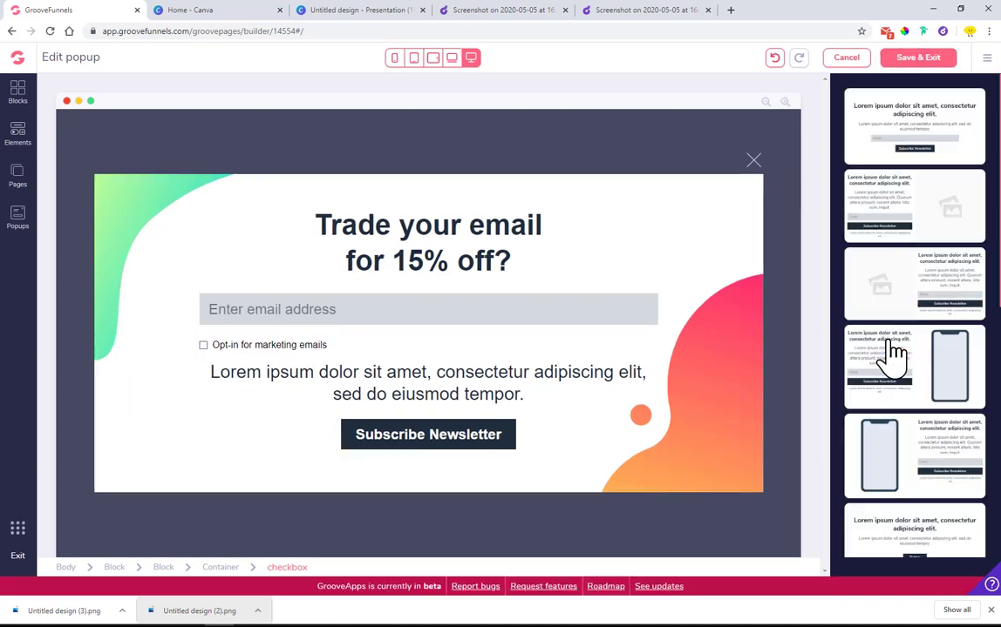
Copy the footer text from the Droplr note "footer text" and replace the placeholder paragraph in the GroovePages popup with it
click(239, 380)
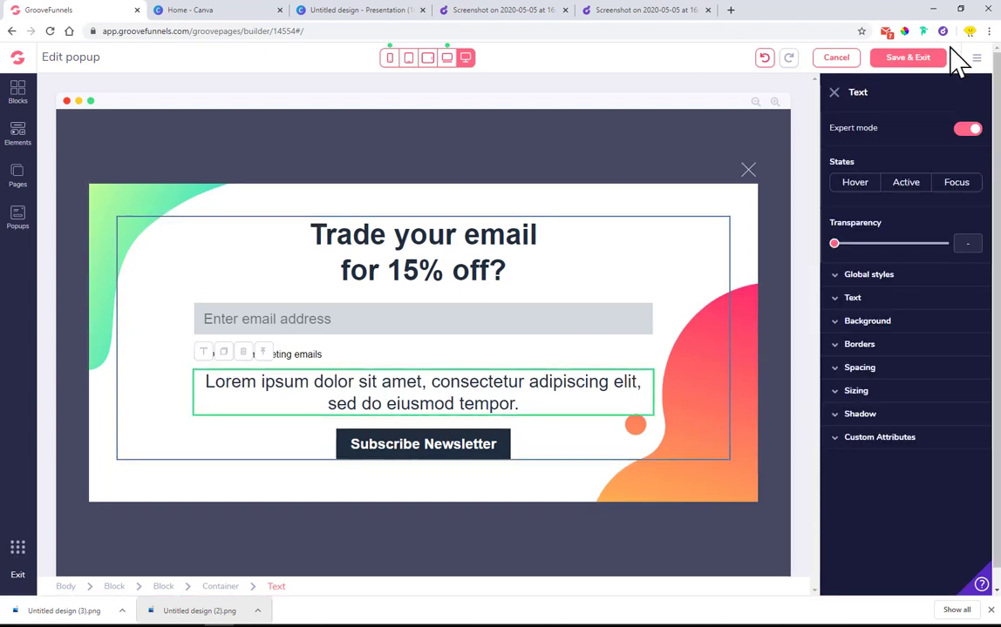
click(943, 31)
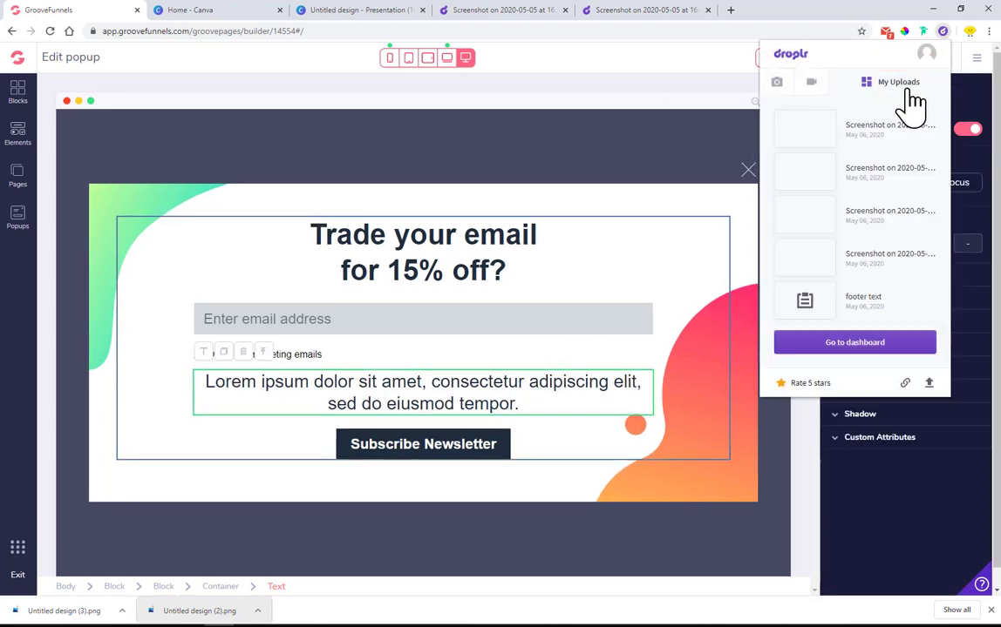
click(805, 300)
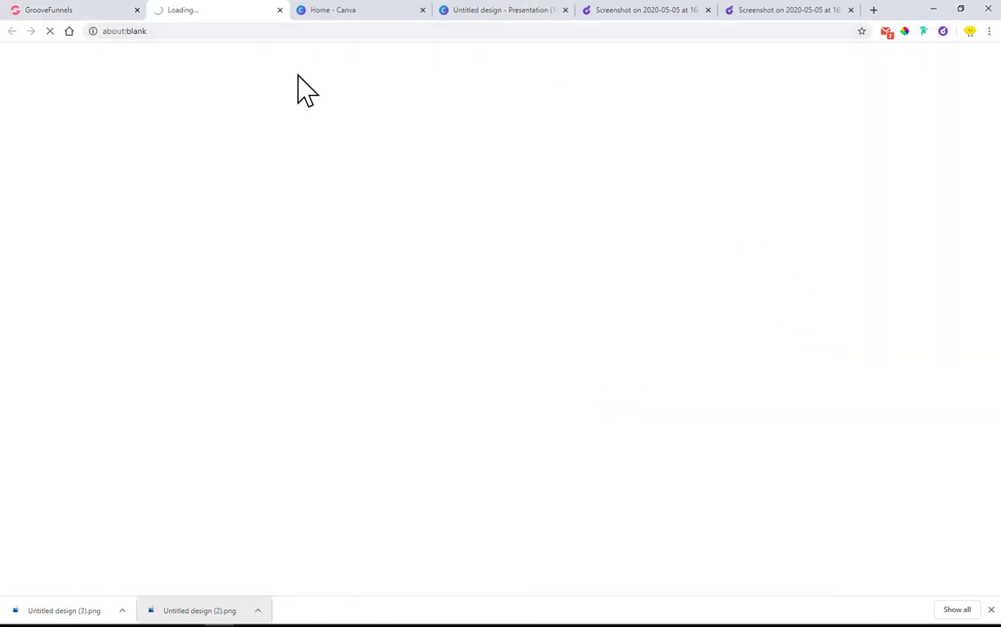
drag(338, 164, 434, 174)
right_click(434, 174)
click(449, 182)
click(107, 10)
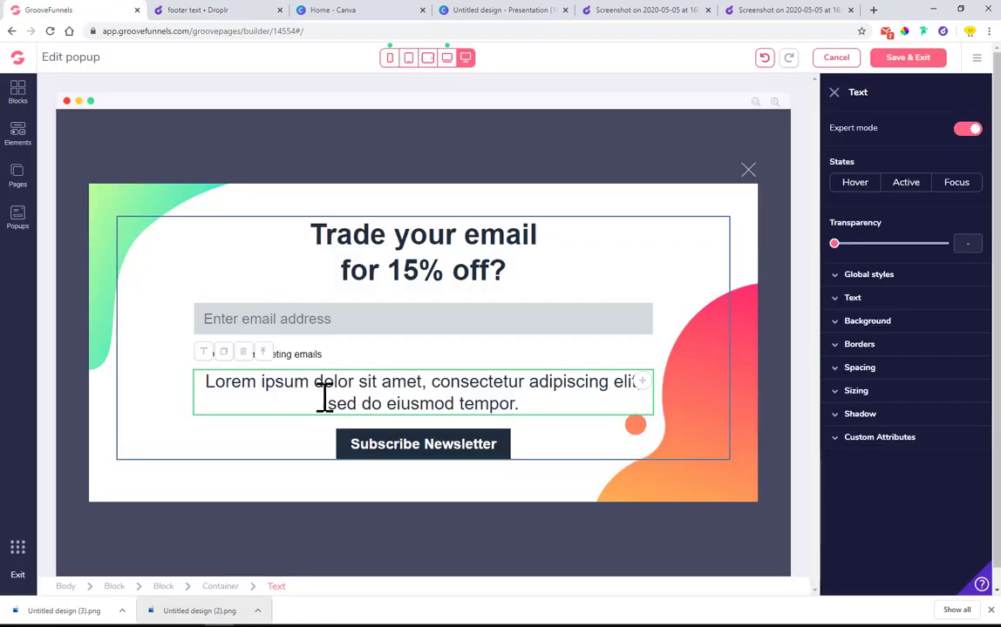
double_click(390, 410)
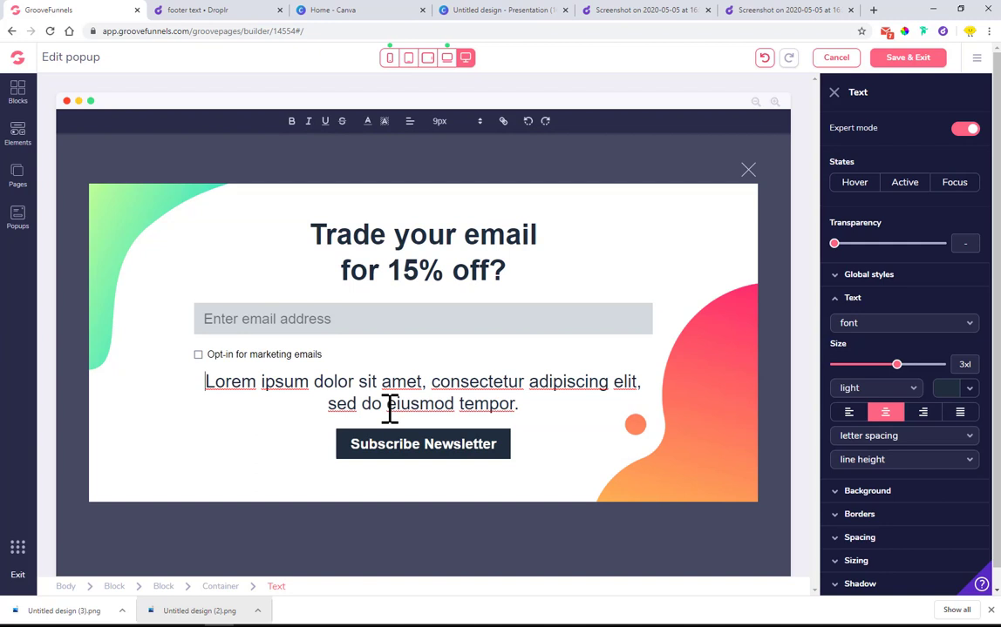
key(ctrl+a)
key(ctrl+v)
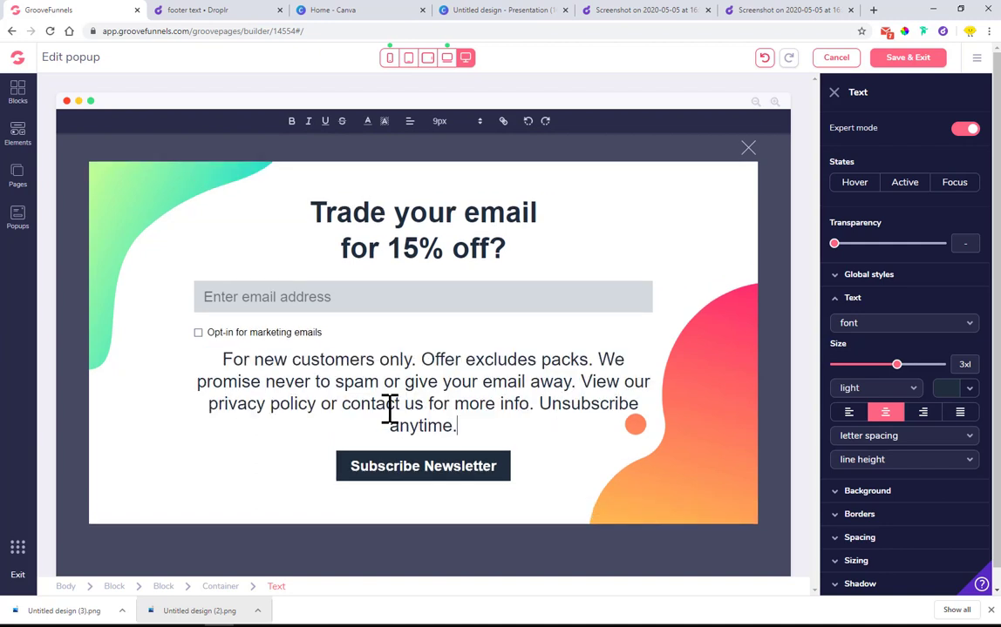
Reduce the footer text size to base and set its font to raleway
drag(896, 365, 863, 366)
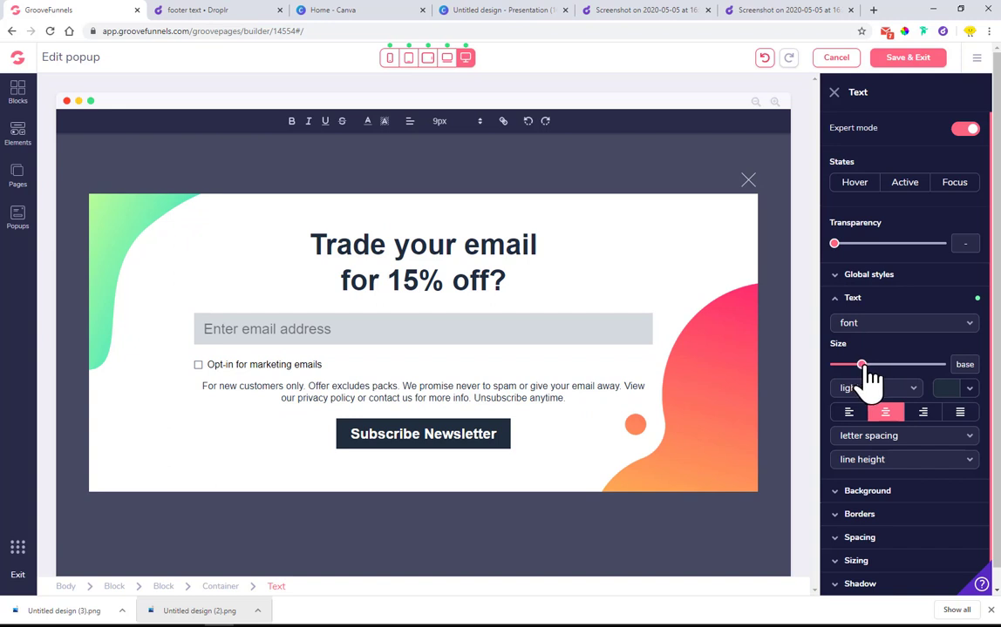
click(875, 325)
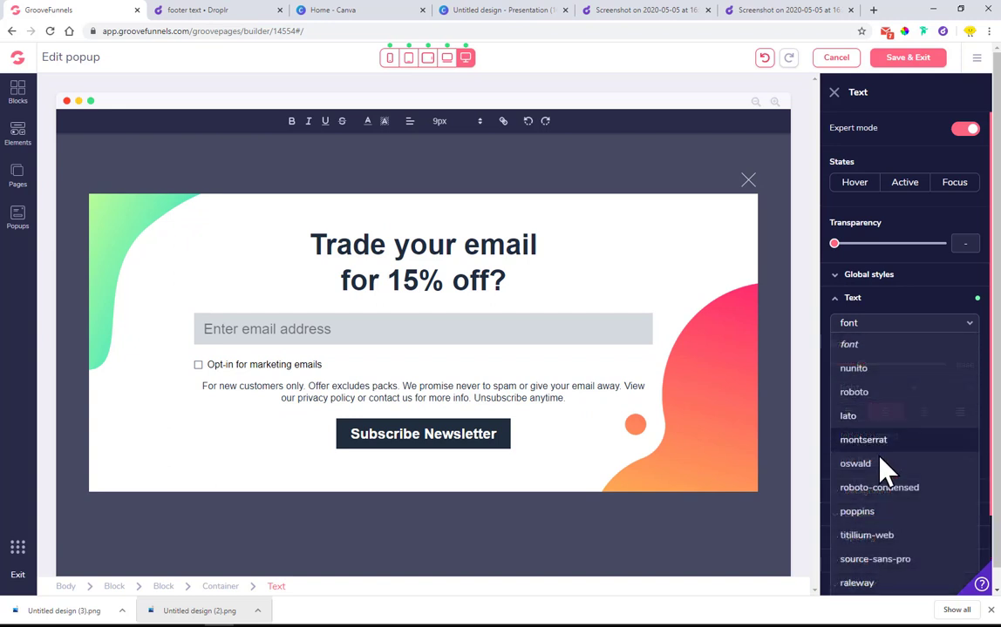
click(862, 581)
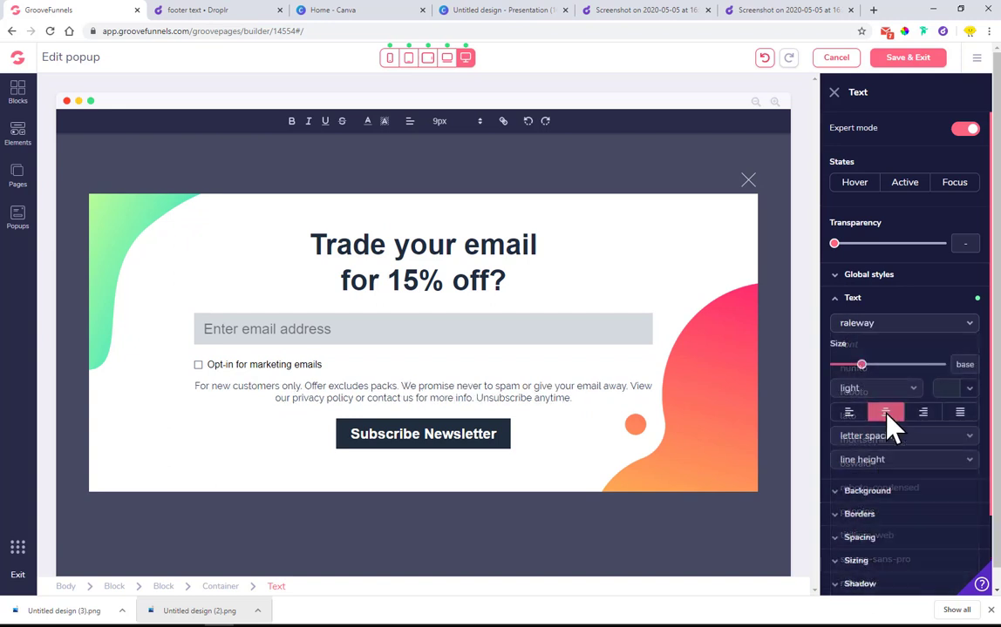
Try tight letter spacing on the footer text, settle on normal, and set its text color to black
click(900, 460)
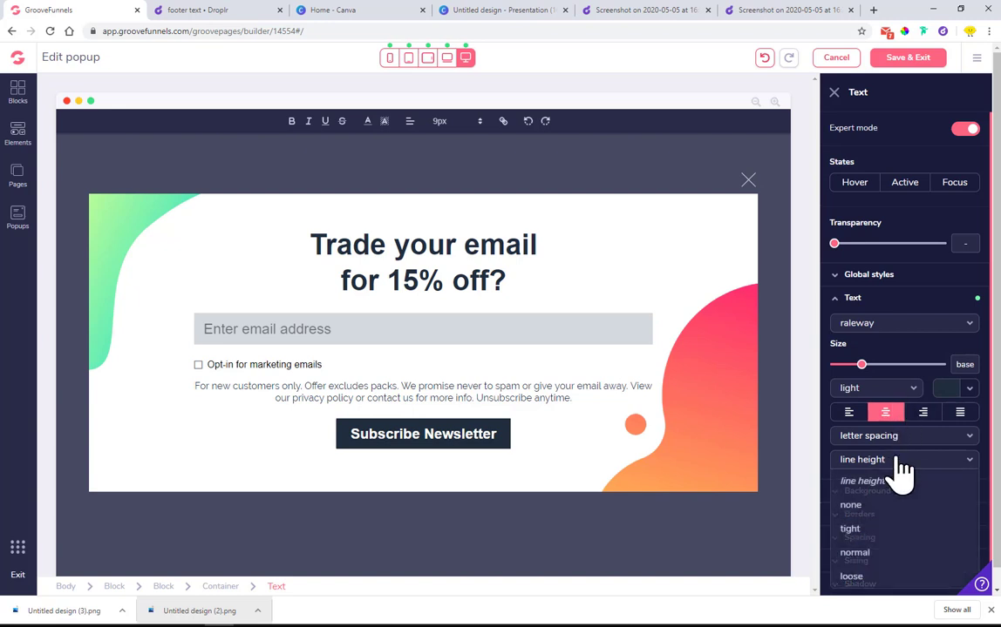
click(897, 440)
click(876, 482)
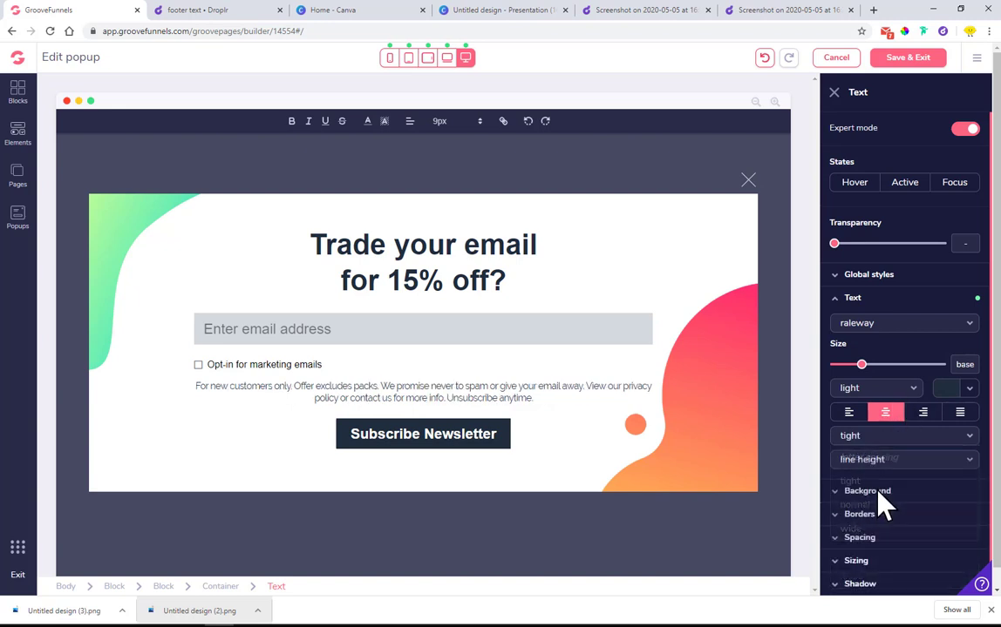
click(907, 440)
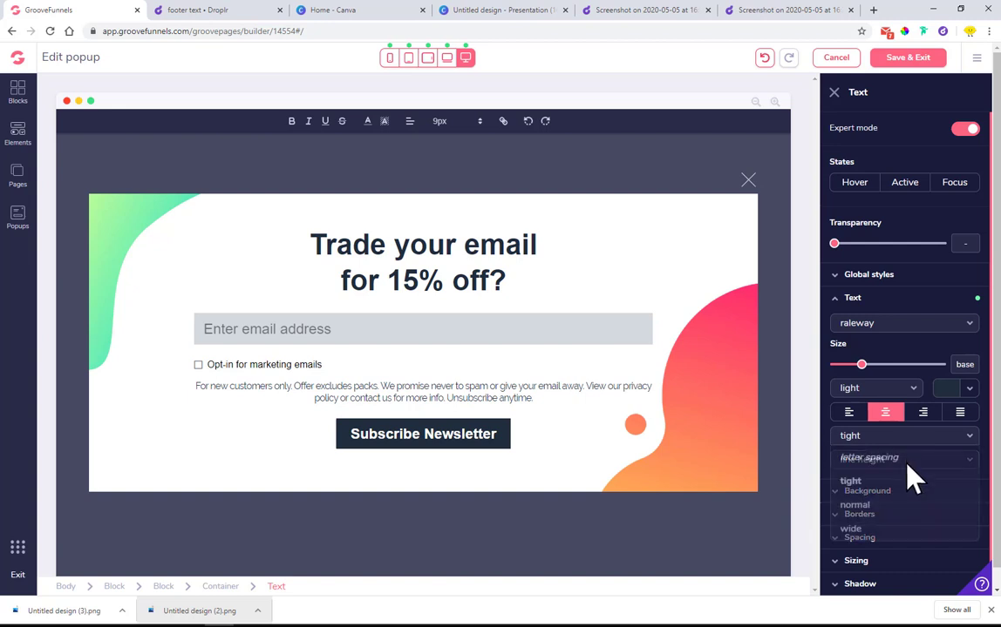
click(856, 505)
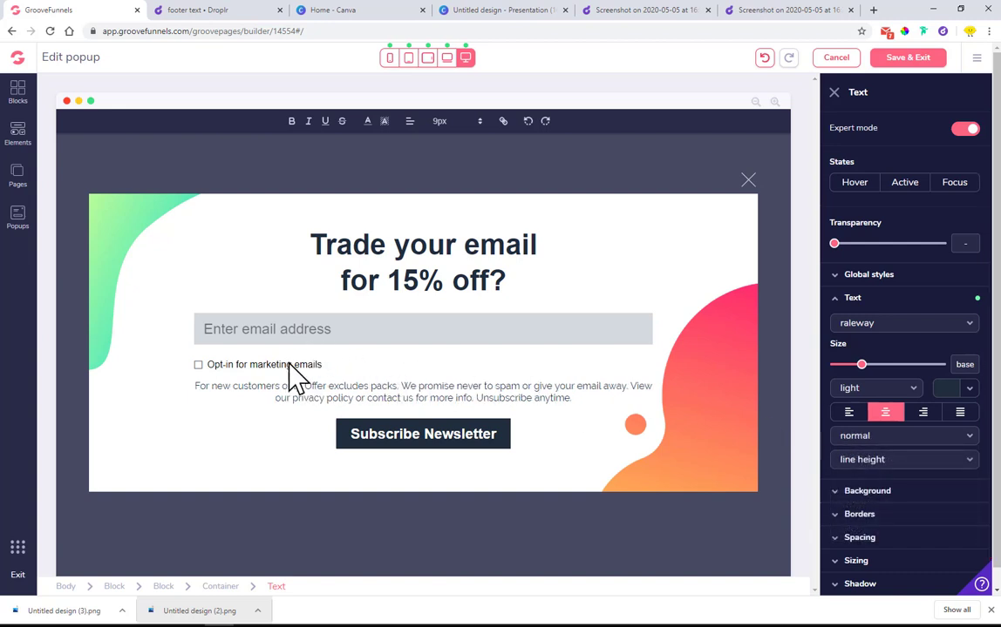
click(957, 390)
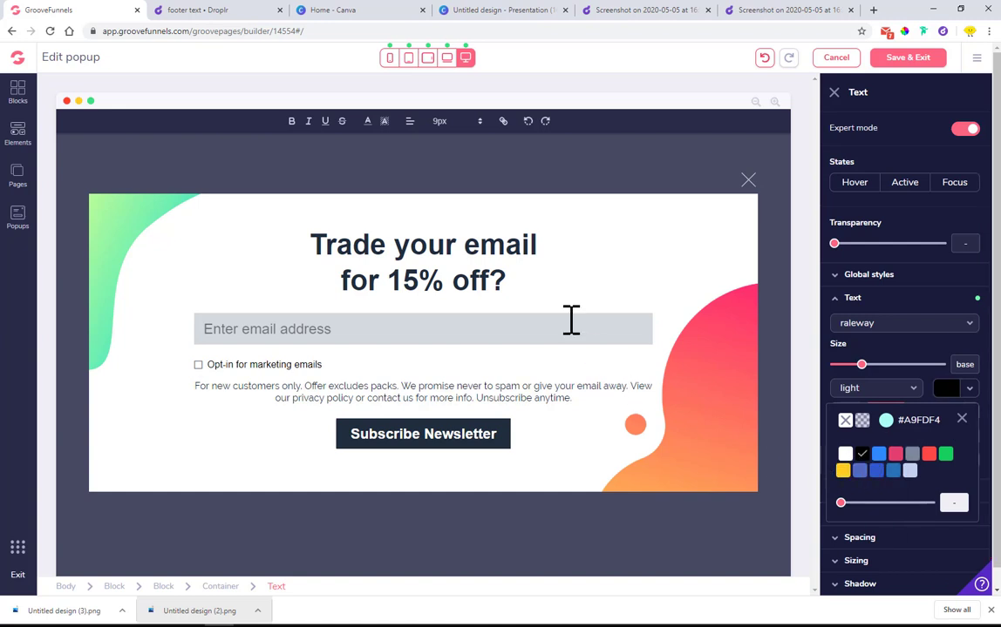
click(462, 255)
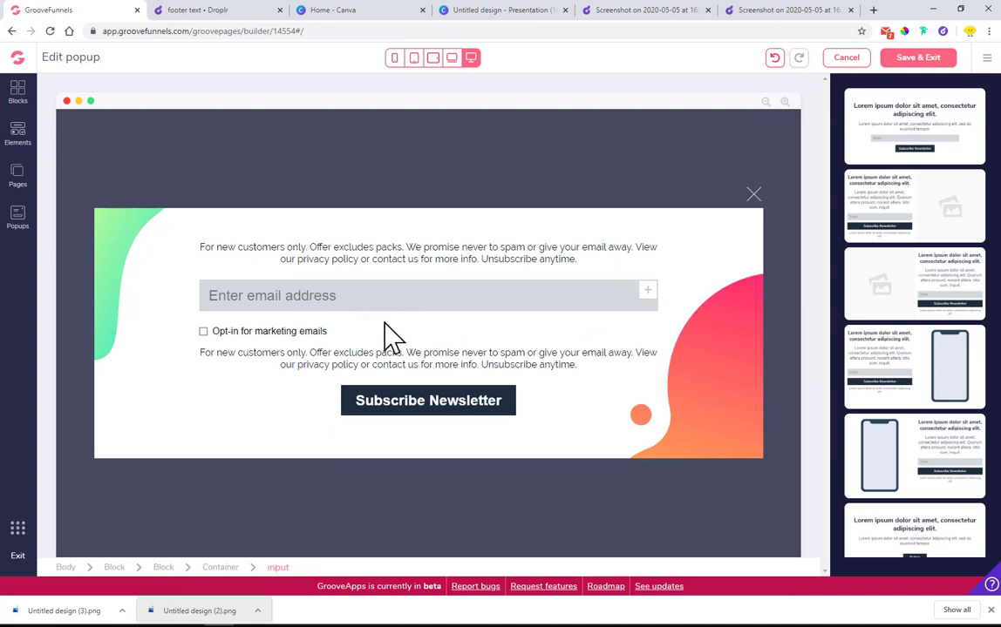
click(393, 366)
click(401, 262)
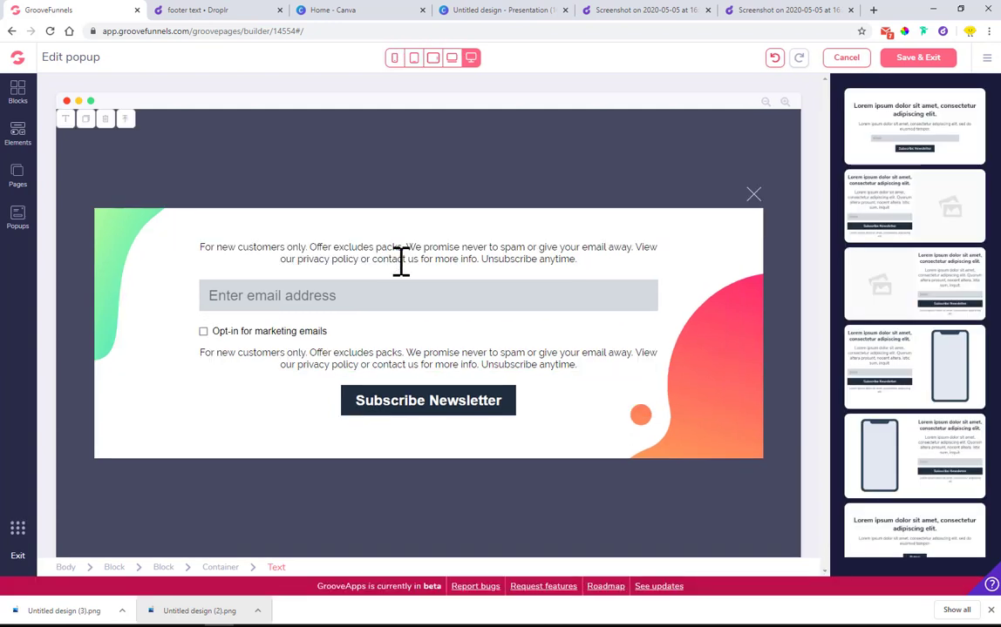
click(299, 294)
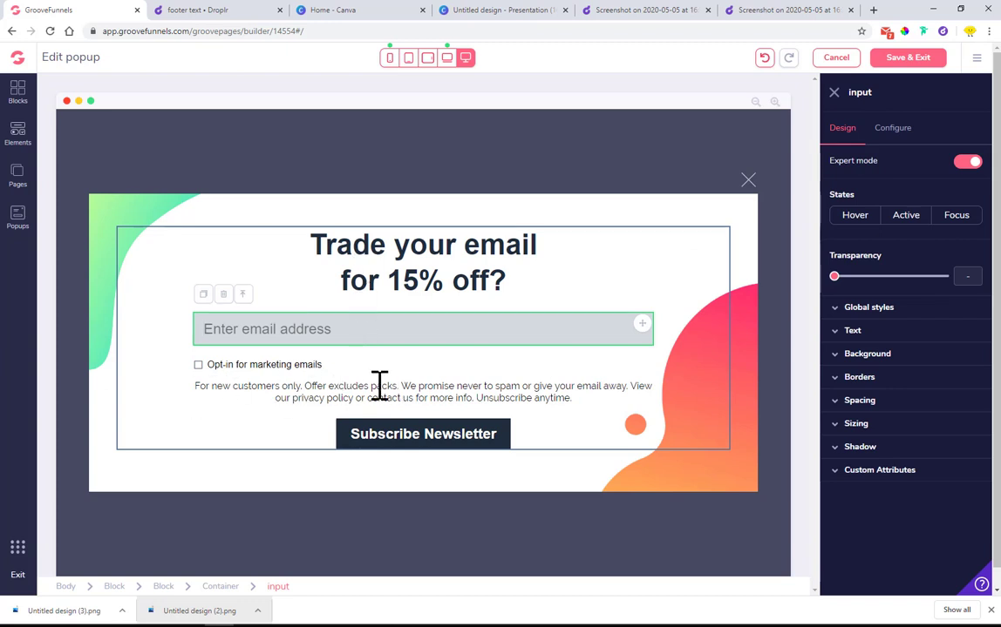
Save the popup and the site, and reopen the Lemon popup for editing
click(903, 63)
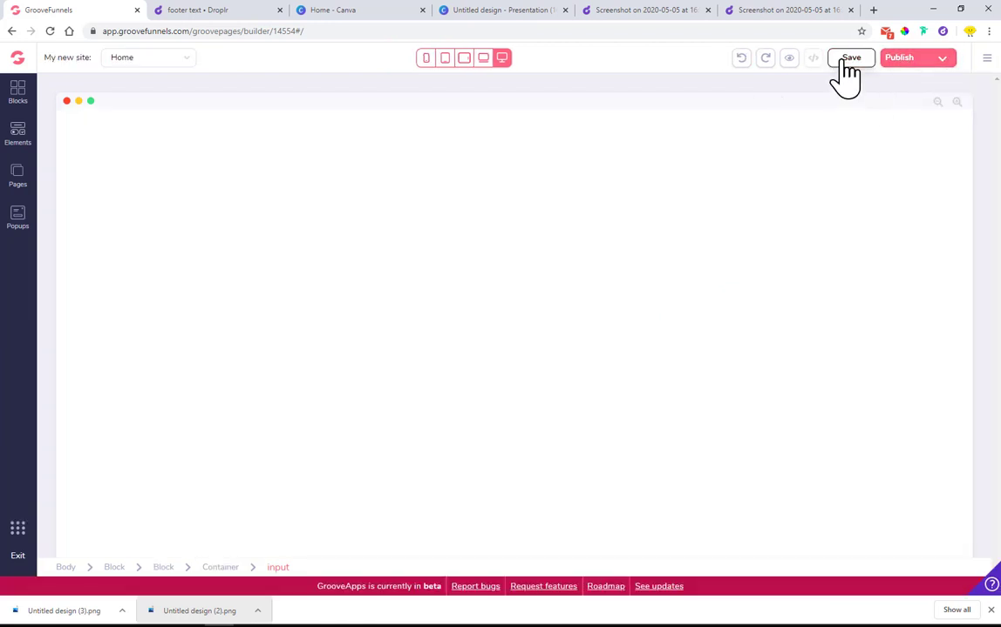
click(844, 61)
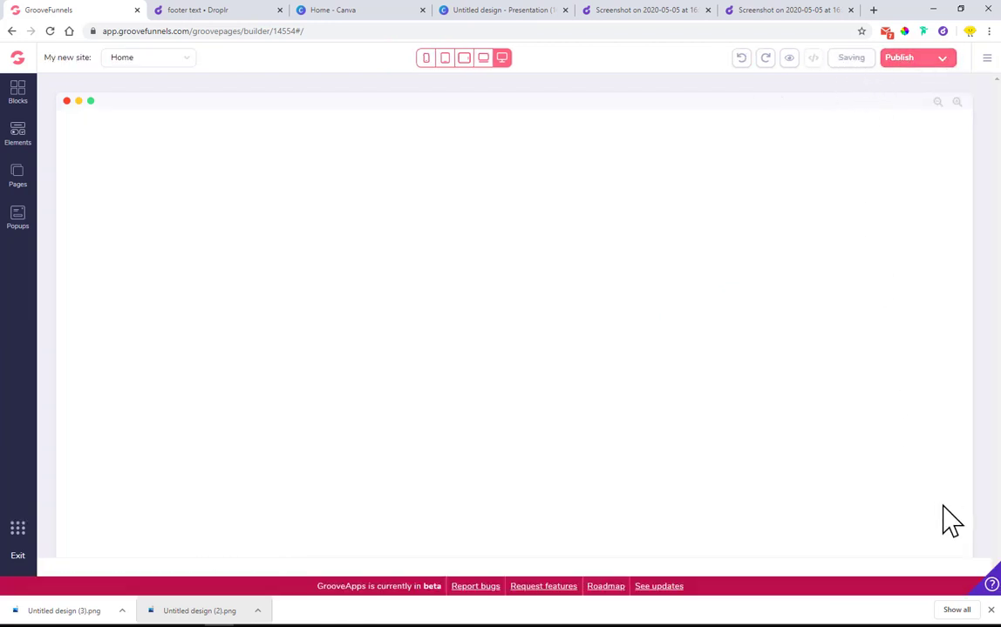
click(17, 219)
click(122, 137)
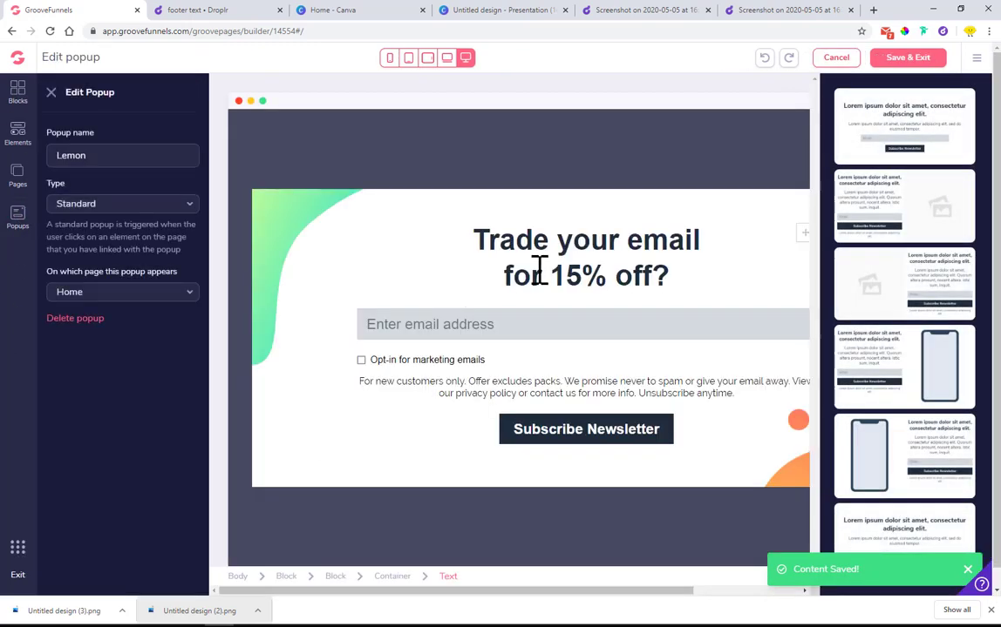
click(52, 93)
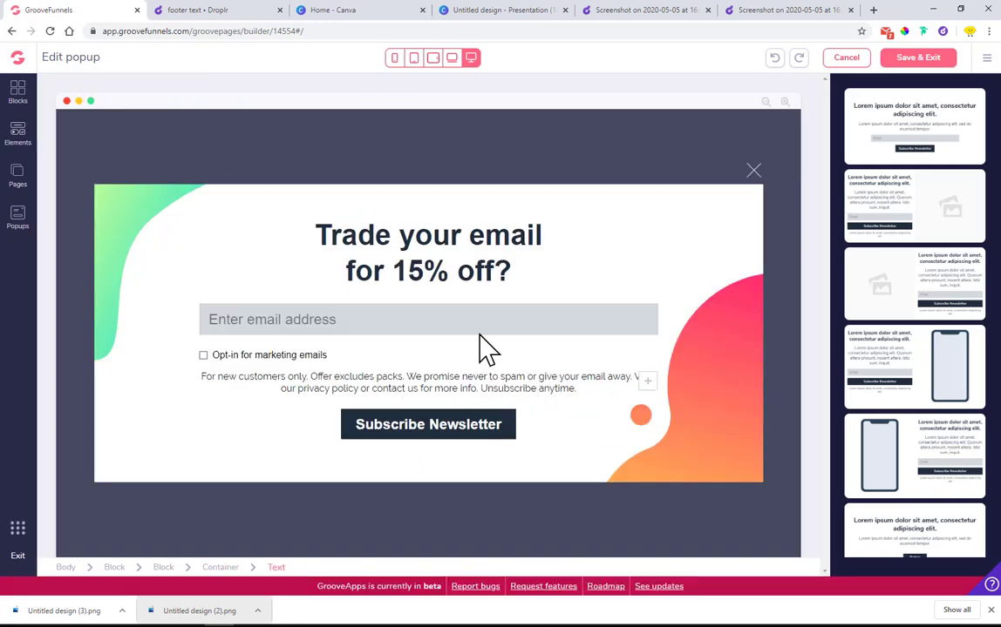
click(52, 94)
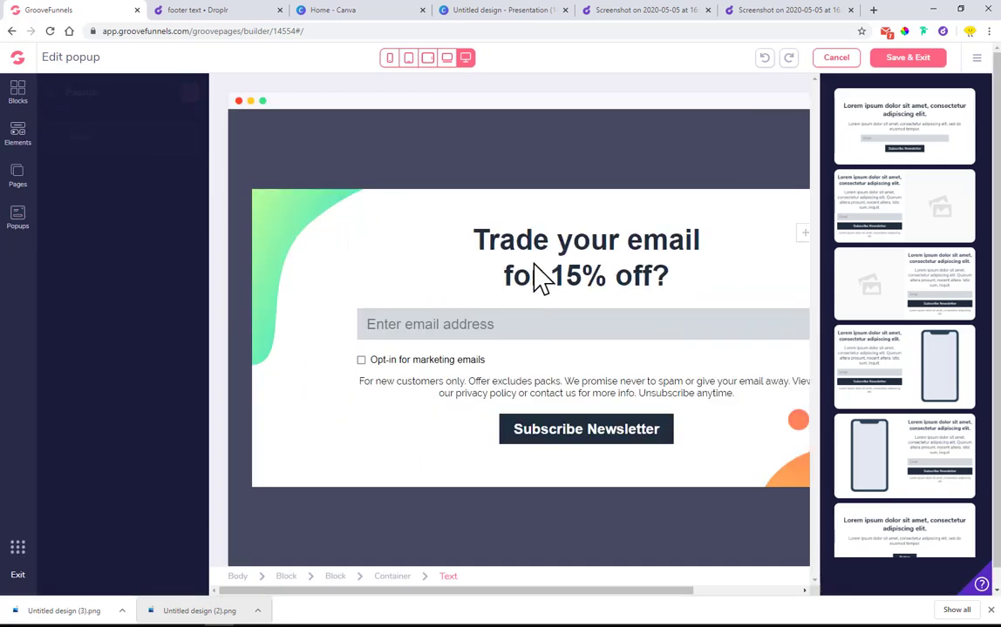
Set the popup heading's font to raleway and its text color to black
click(390, 242)
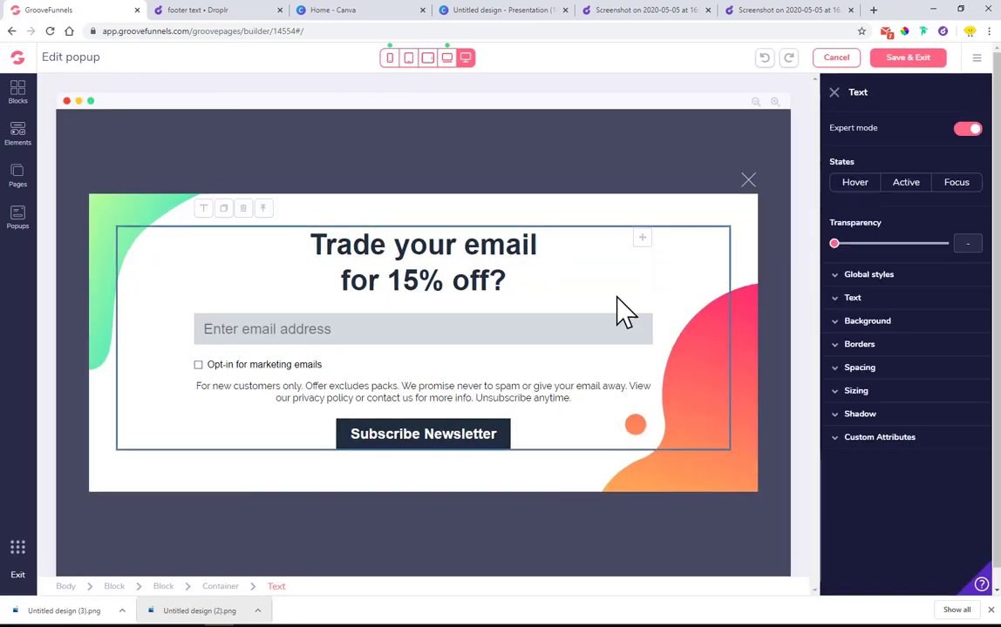
click(802, 298)
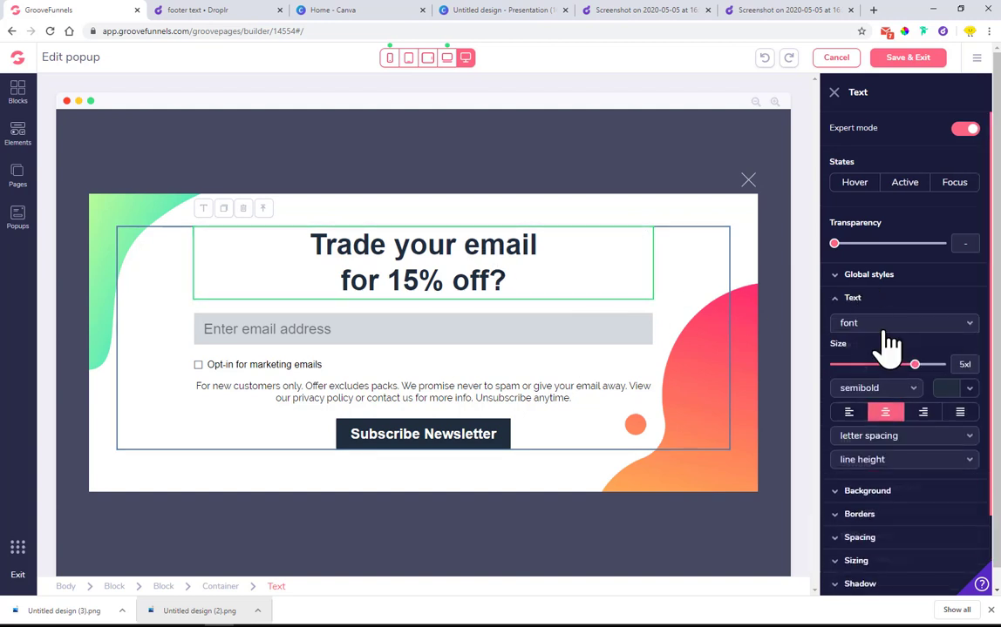
click(889, 322)
click(859, 583)
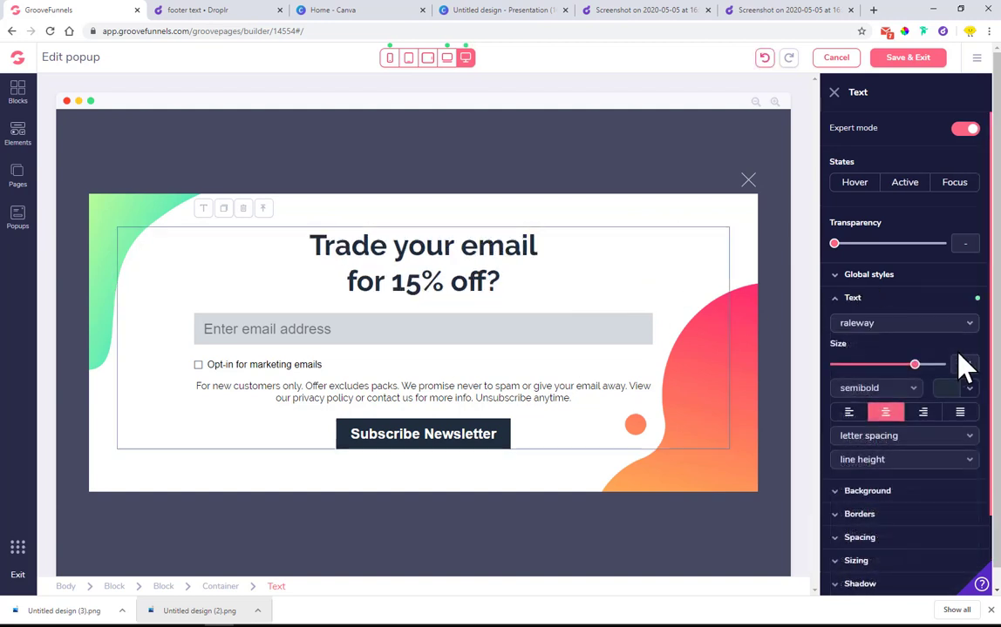
click(968, 389)
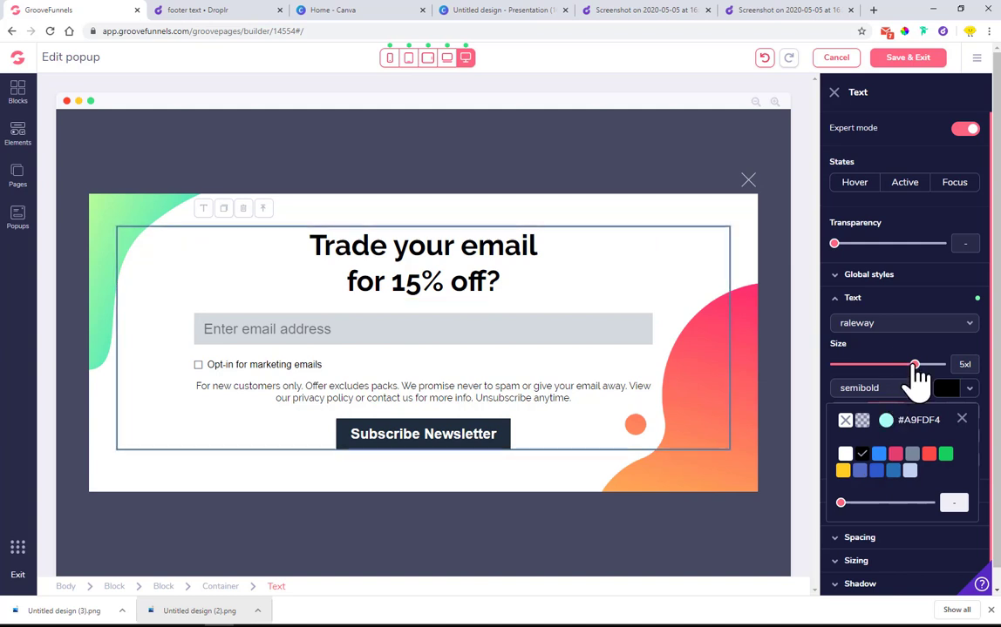
Left-align the heading and set its text size to 5xl after trying 4xl
drag(914, 365, 905, 364)
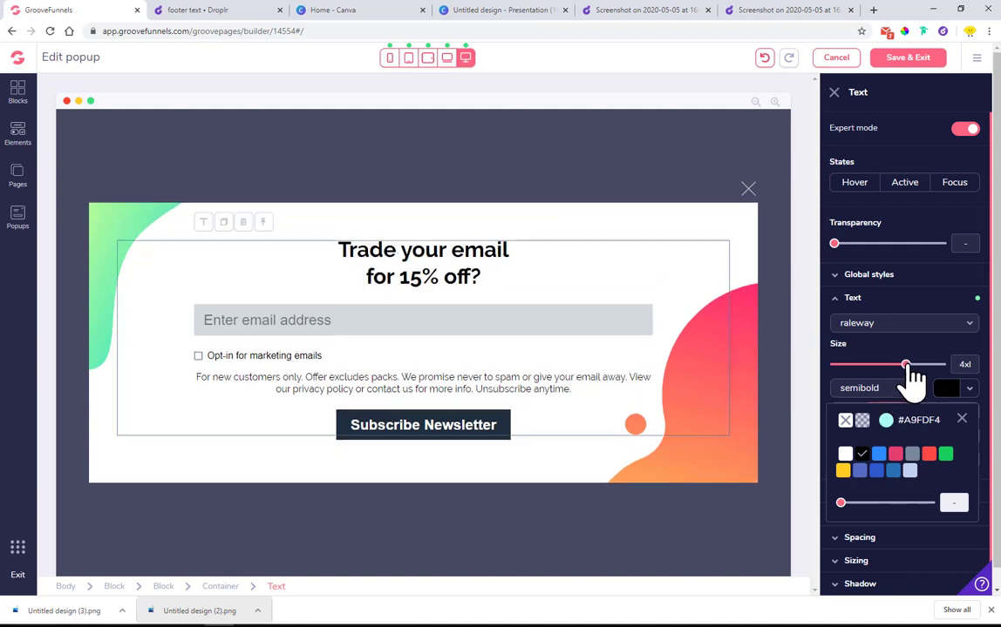
click(952, 388)
click(847, 414)
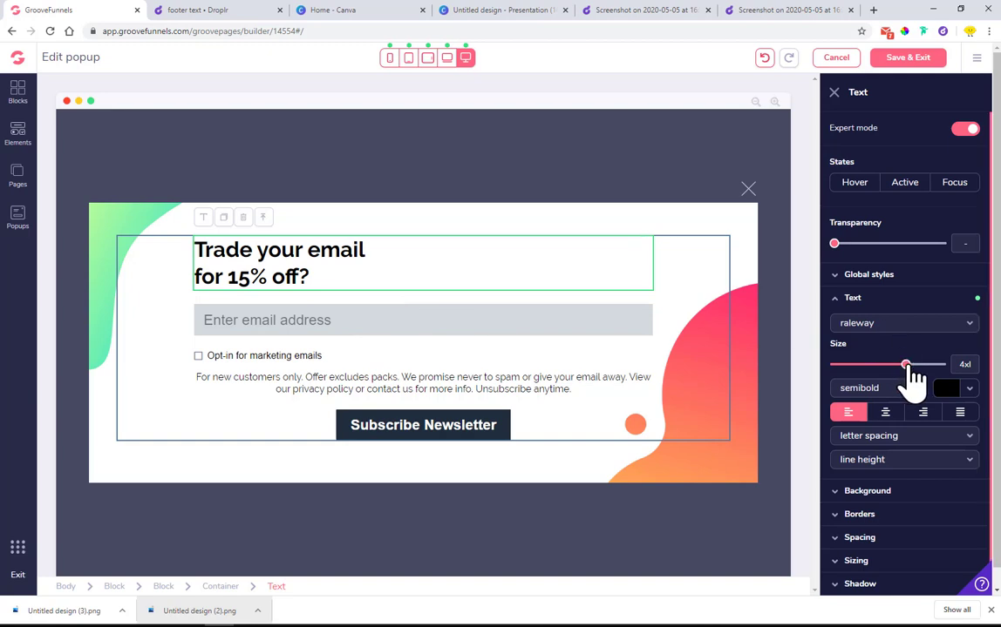
drag(907, 364, 914, 364)
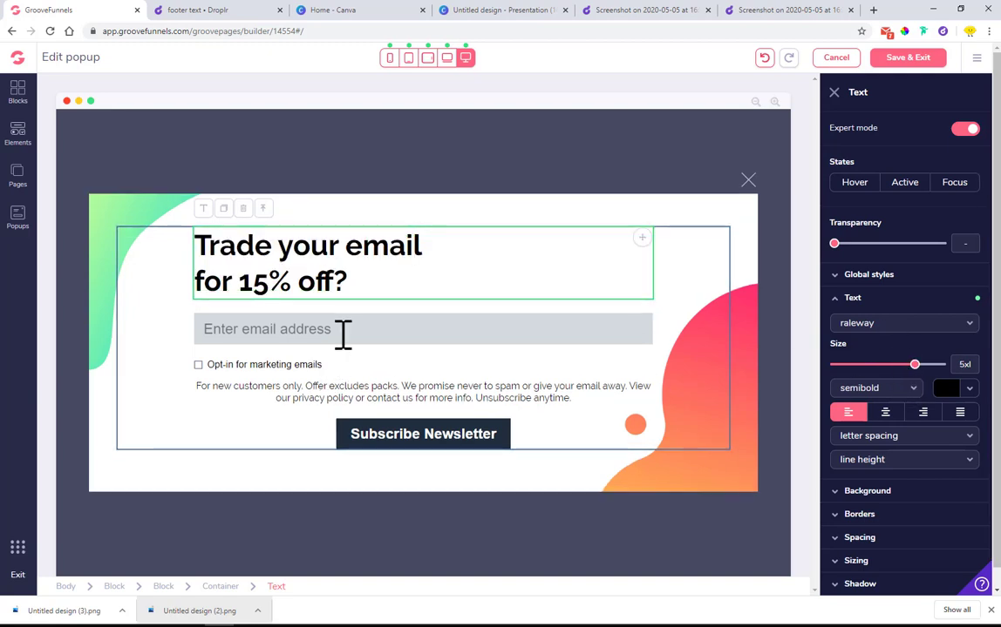
Close both Canva tabs and check the popup layout in the Droplr reference screenshot
click(485, 10)
click(403, 9)
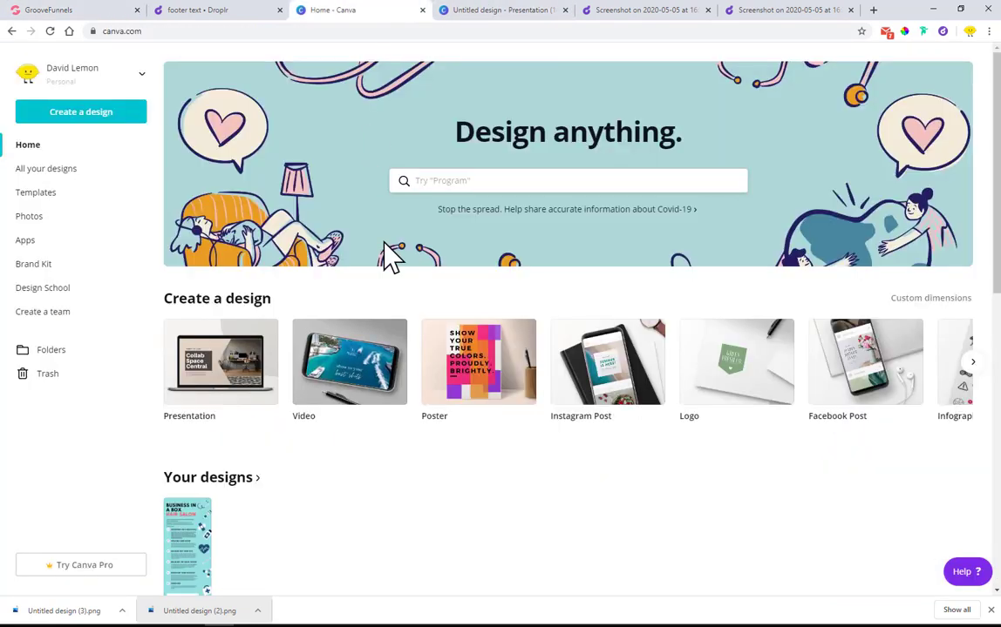
click(422, 9)
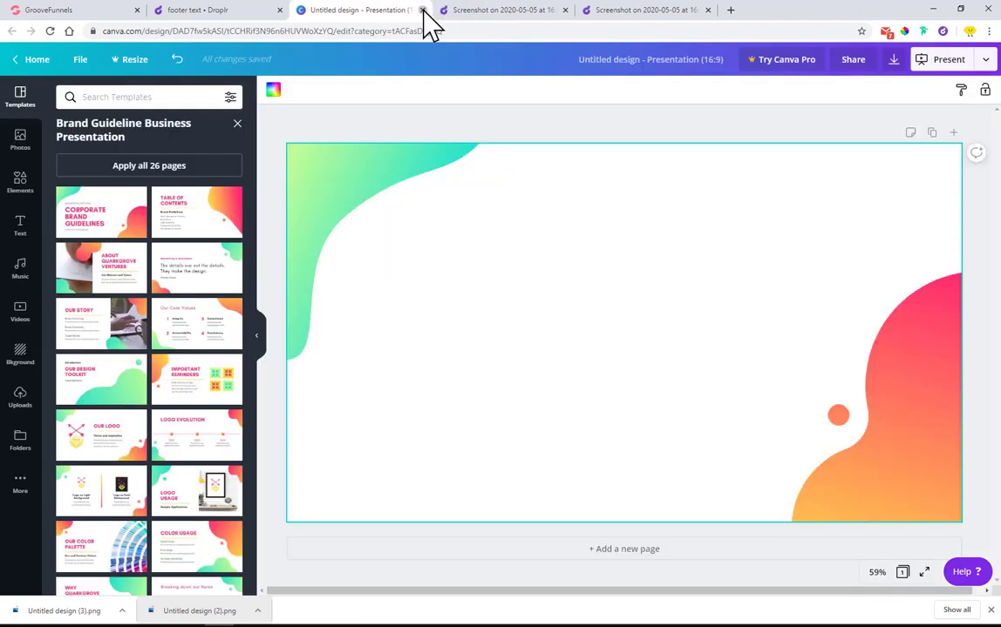
click(421, 10)
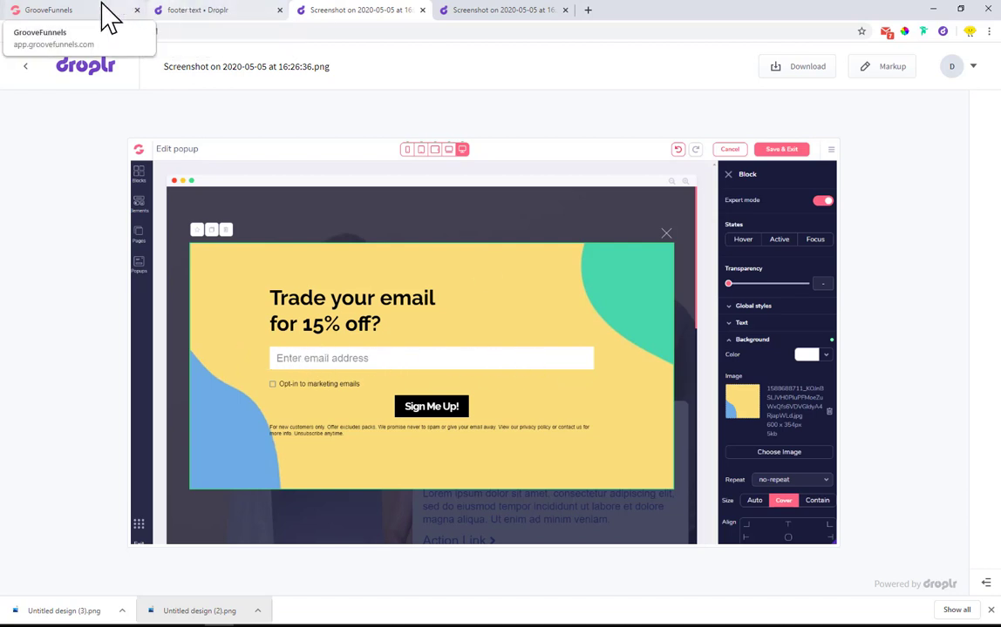
Return to GroovePages and set the email field's text color to a light grey shade
click(44, 10)
click(354, 327)
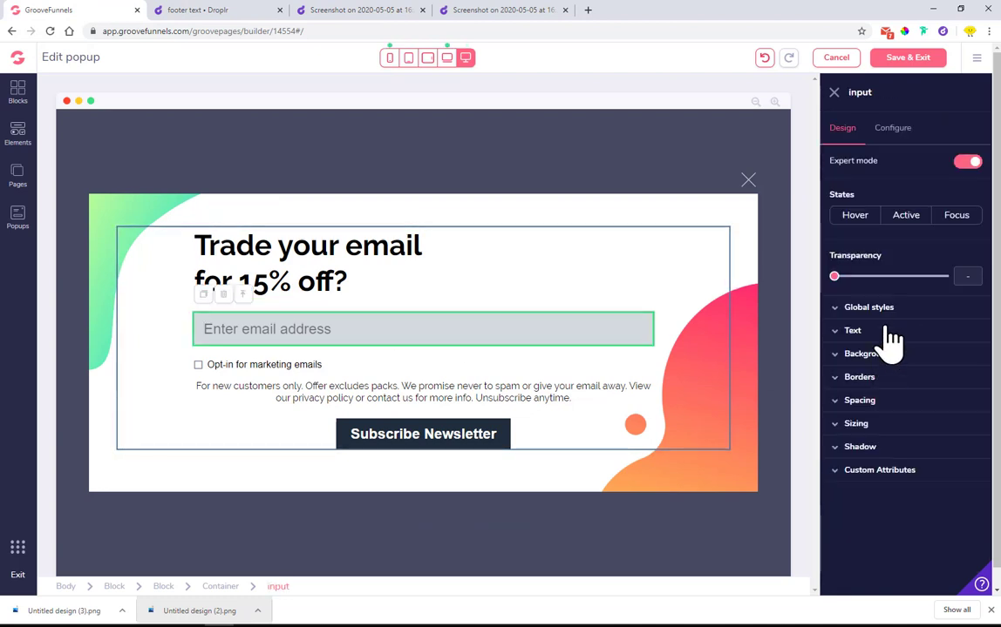
click(887, 330)
click(959, 423)
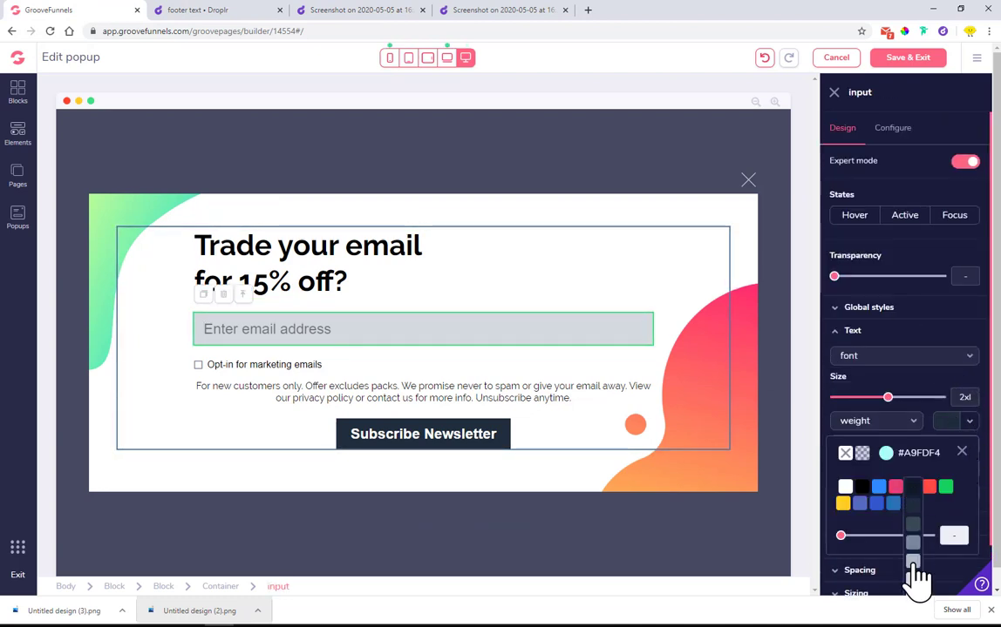
click(910, 502)
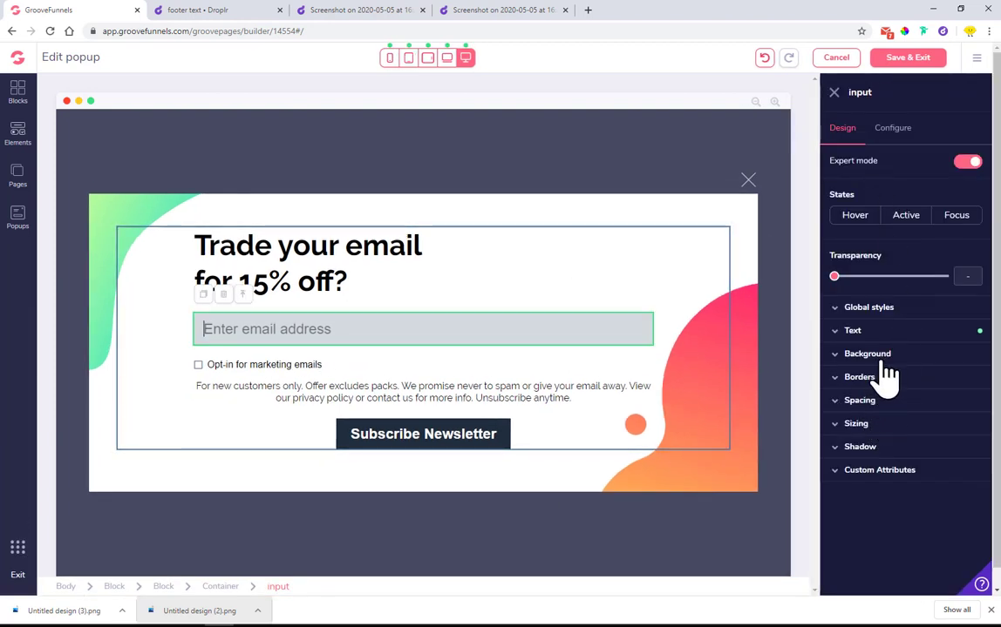
Set the email field's background color to white
click(882, 355)
click(950, 375)
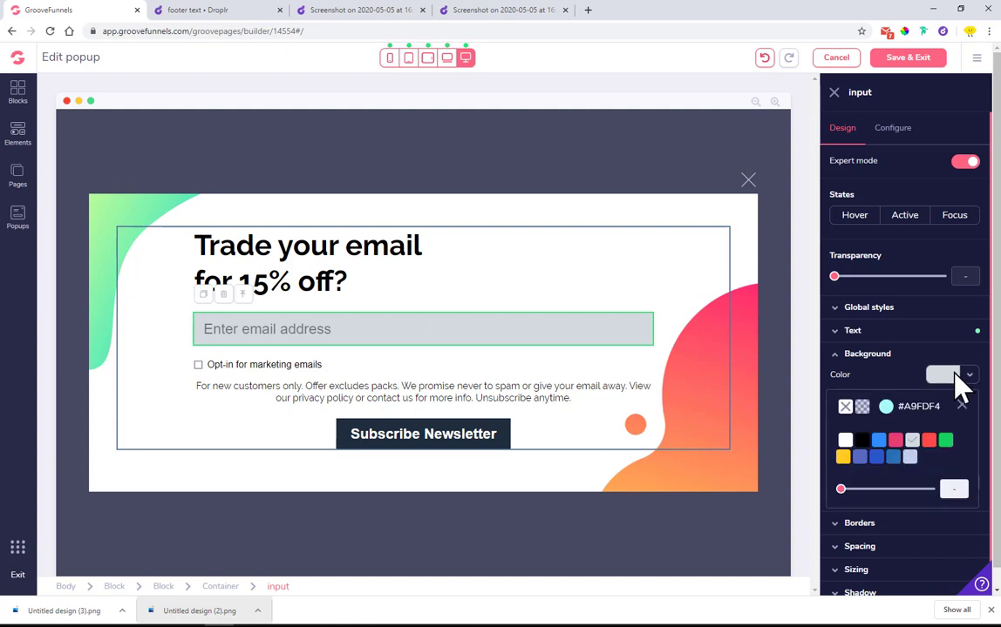
click(845, 441)
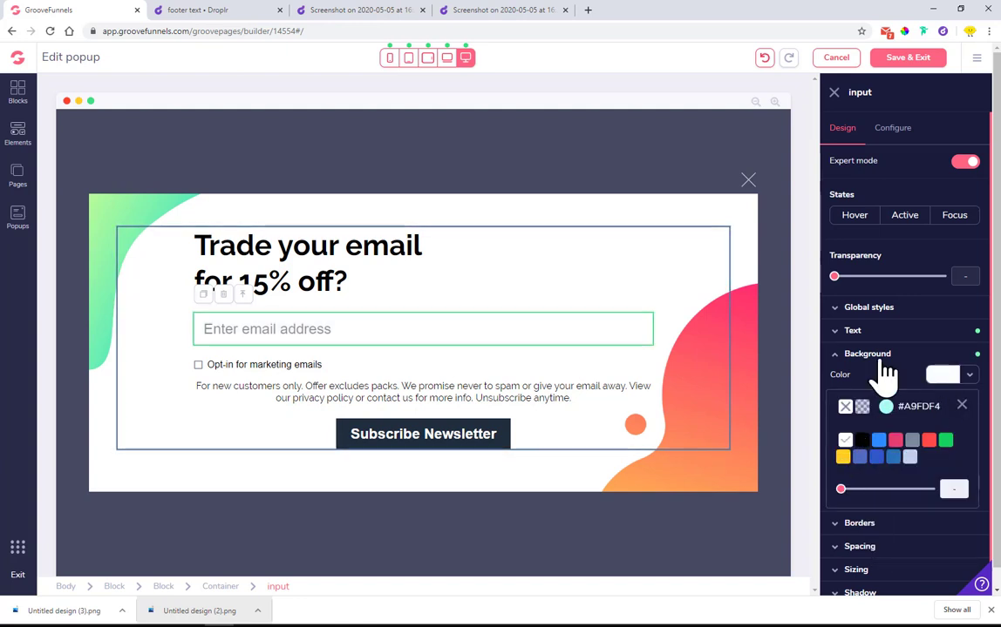
click(853, 330)
click(959, 421)
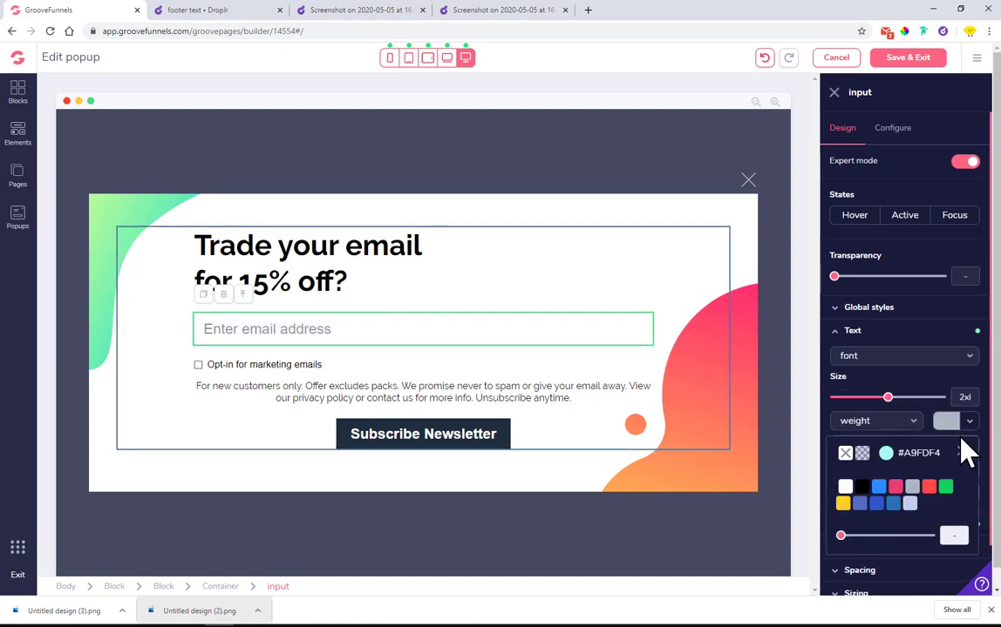
mouse_move(917, 504)
click(882, 332)
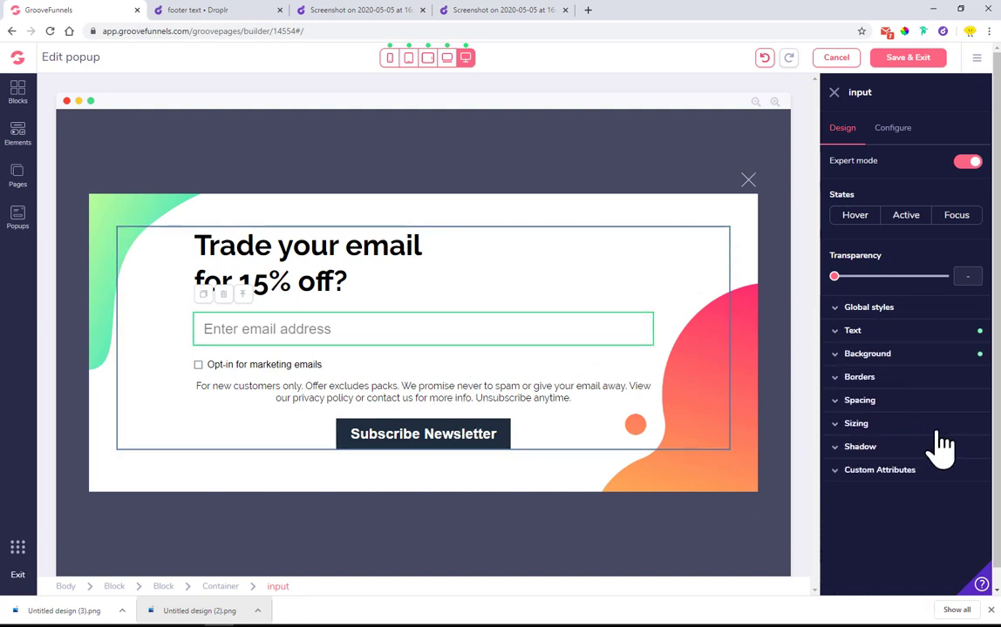
Give the email field a border of width 2 on all sides in light grey
click(889, 379)
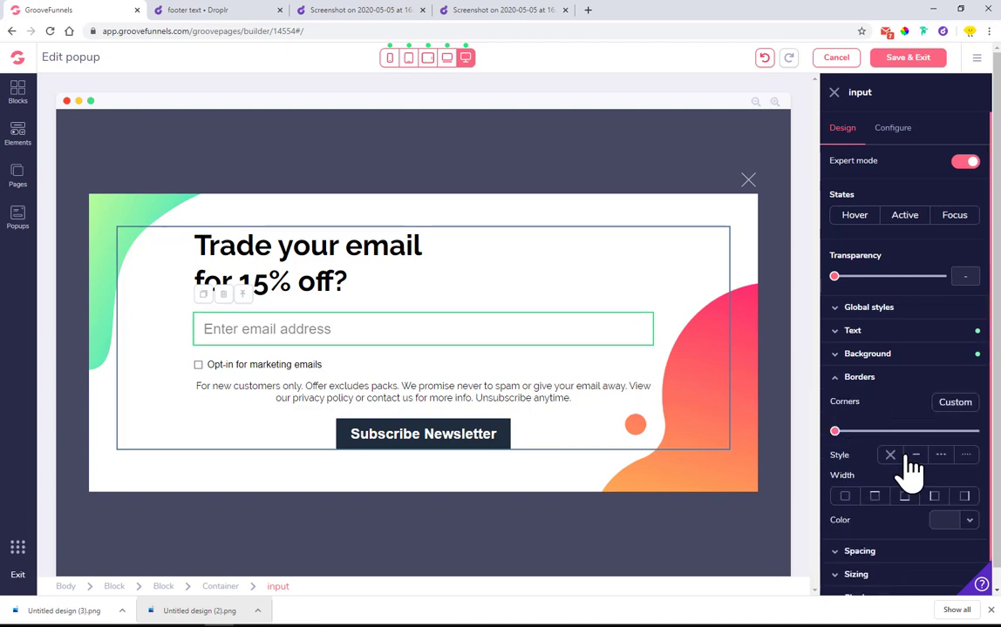
click(844, 497)
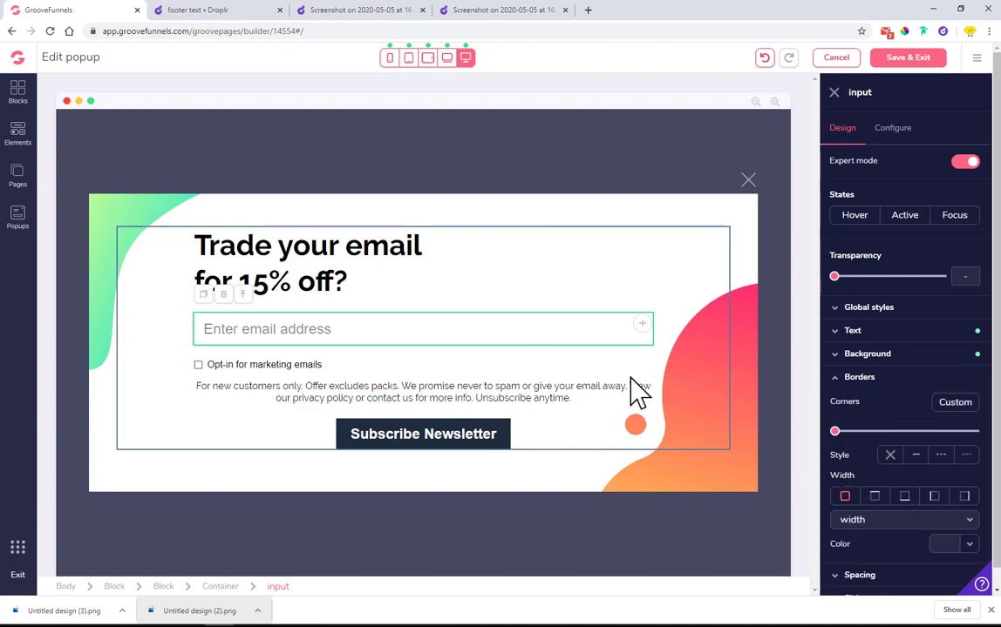
click(885, 521)
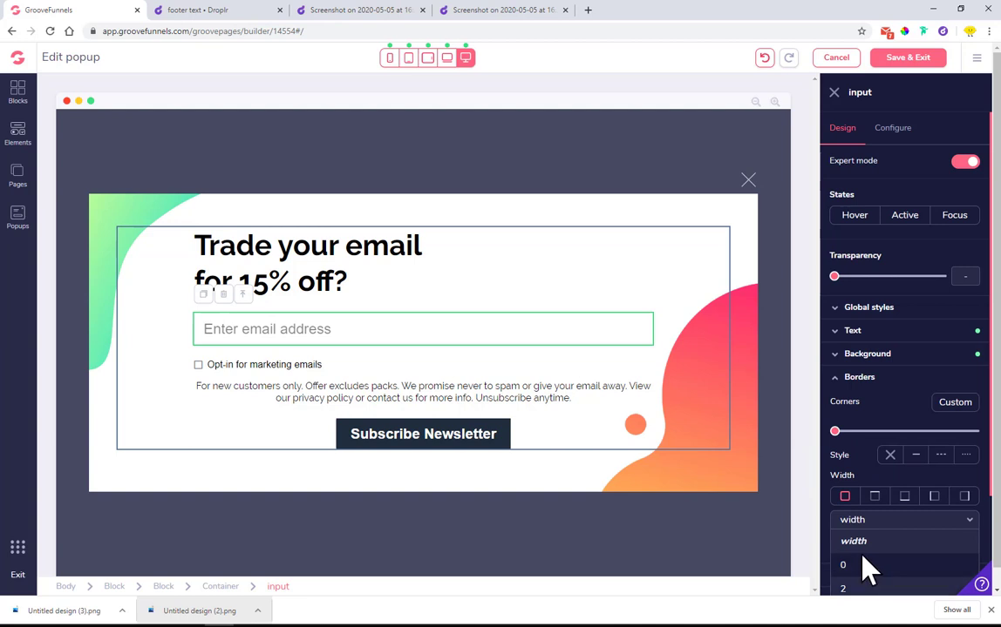
scroll(872, 523, down, 2)
click(872, 463)
scroll(884, 418, up, 1)
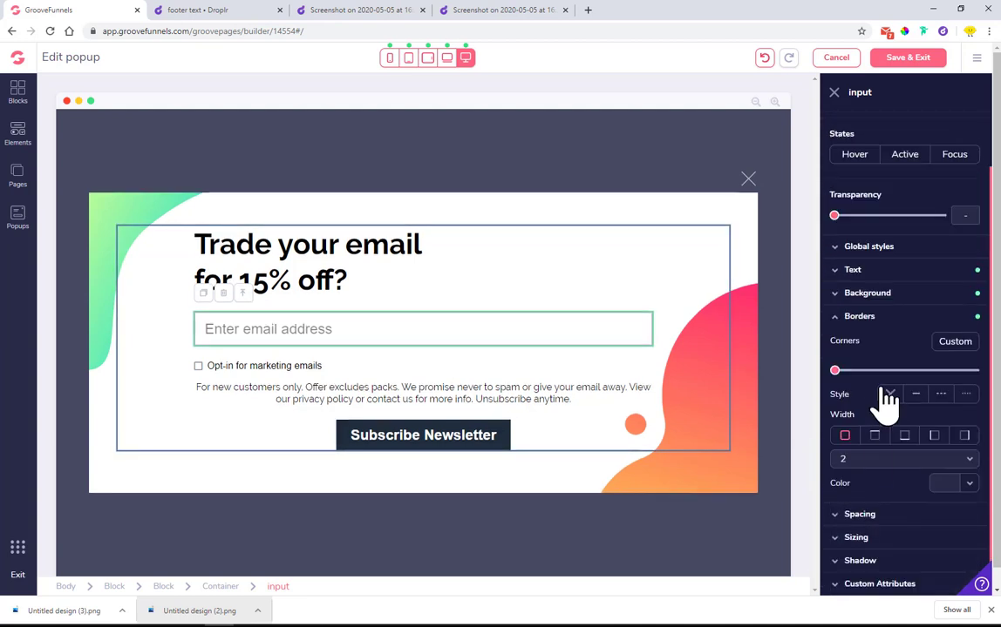
click(970, 485)
scroll(937, 531, down, 1)
mouse_move(915, 524)
click(914, 579)
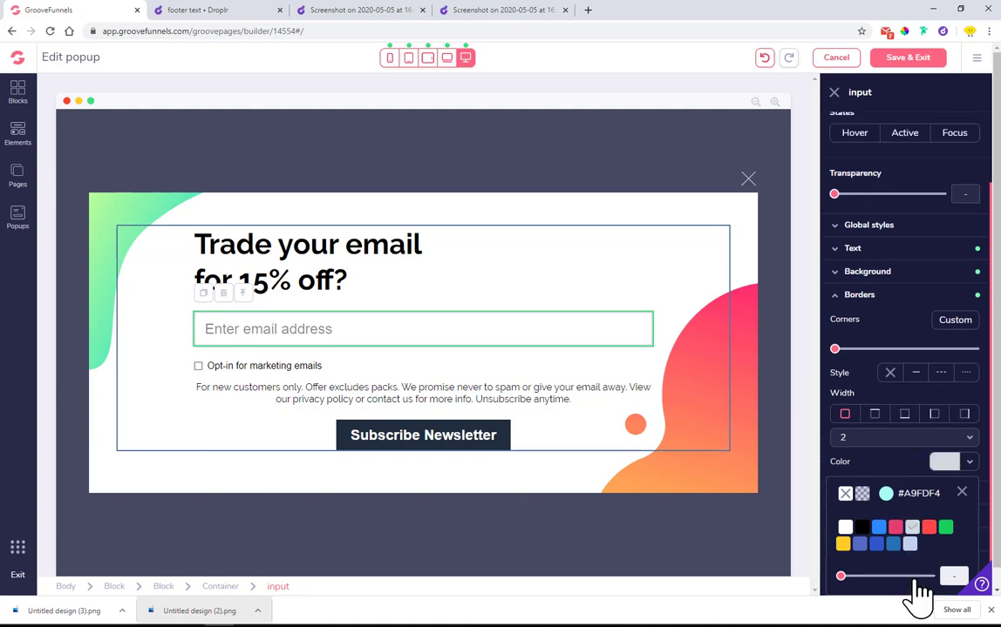
click(505, 305)
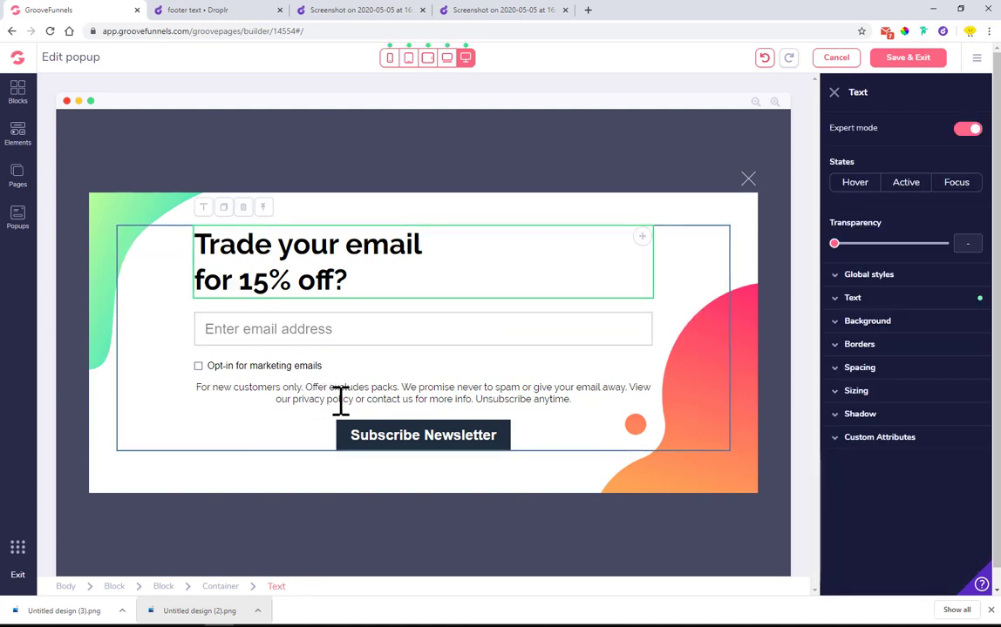
Set the Subscribe Newsletter button's background color to black
click(462, 445)
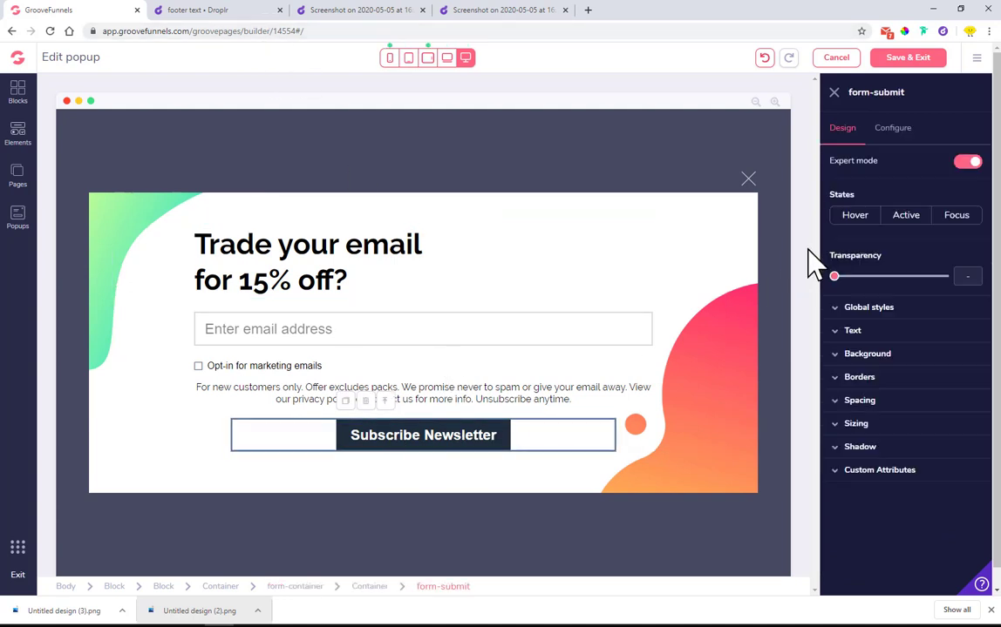
click(898, 355)
click(969, 375)
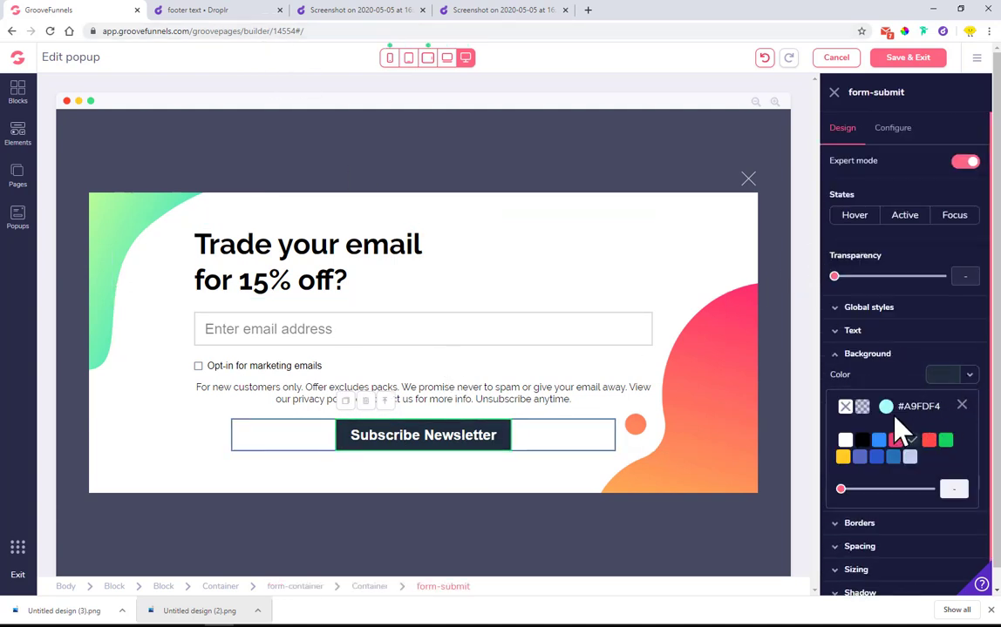
click(858, 451)
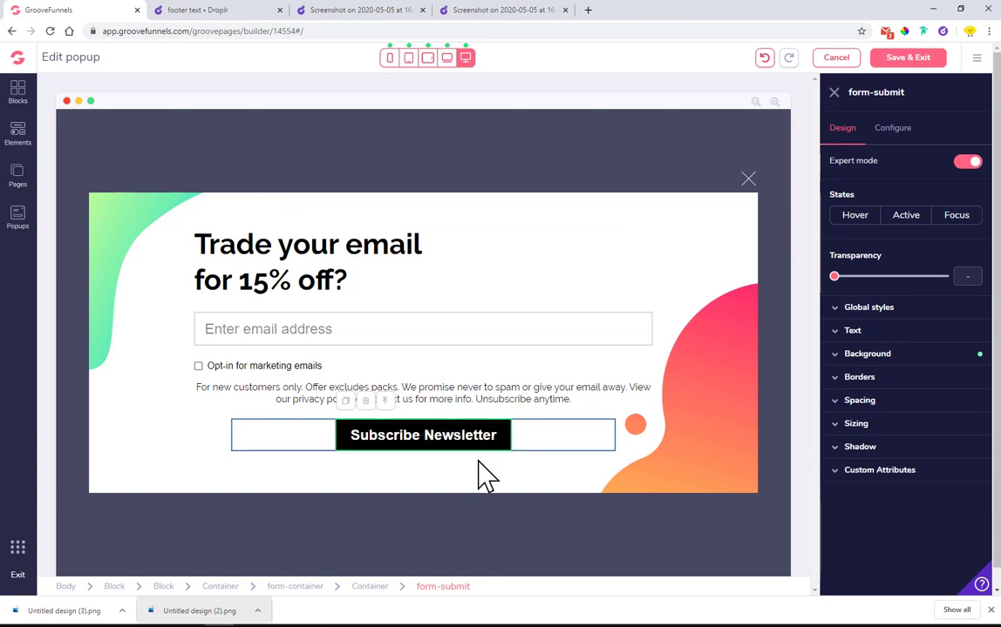
Change the submit button's text to "Sign Me Up!", checking the wording against the Droplr reference screenshot
click(892, 129)
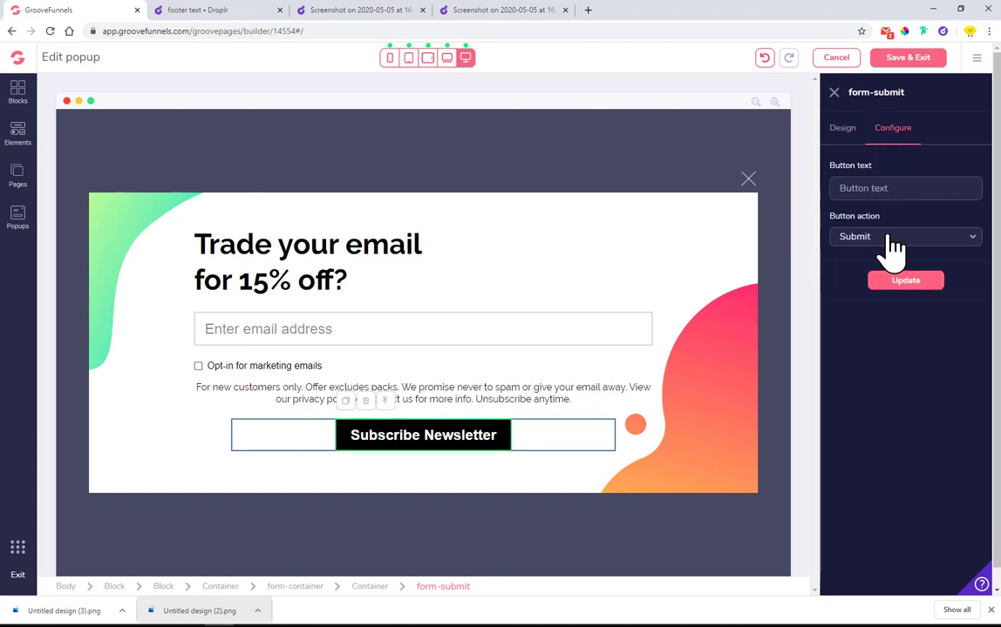
click(907, 187)
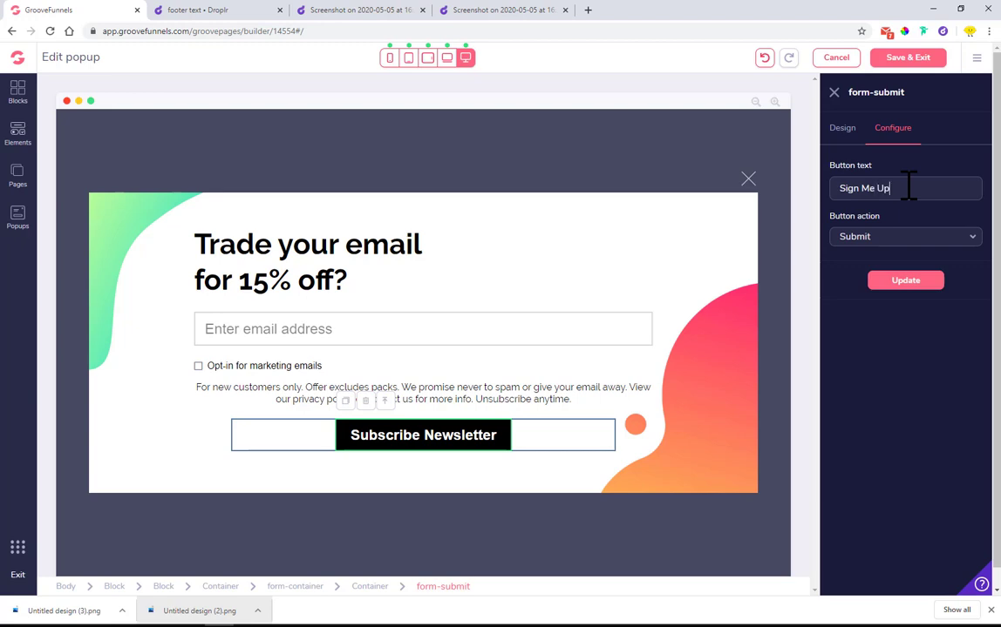
click(322, 13)
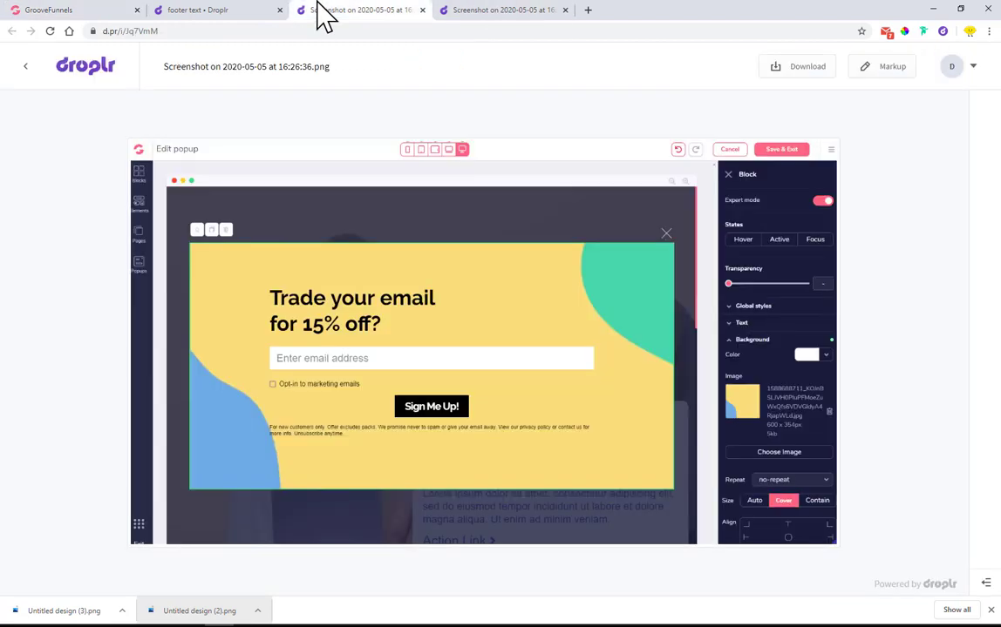
click(122, 11)
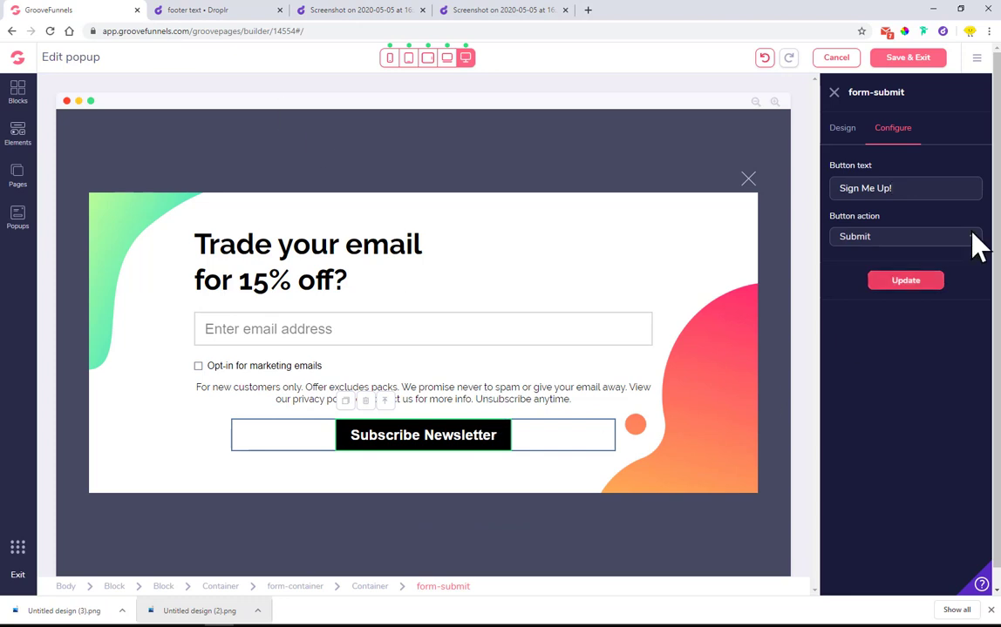
click(907, 282)
Set the submit button text's letter spacing to tight
click(844, 129)
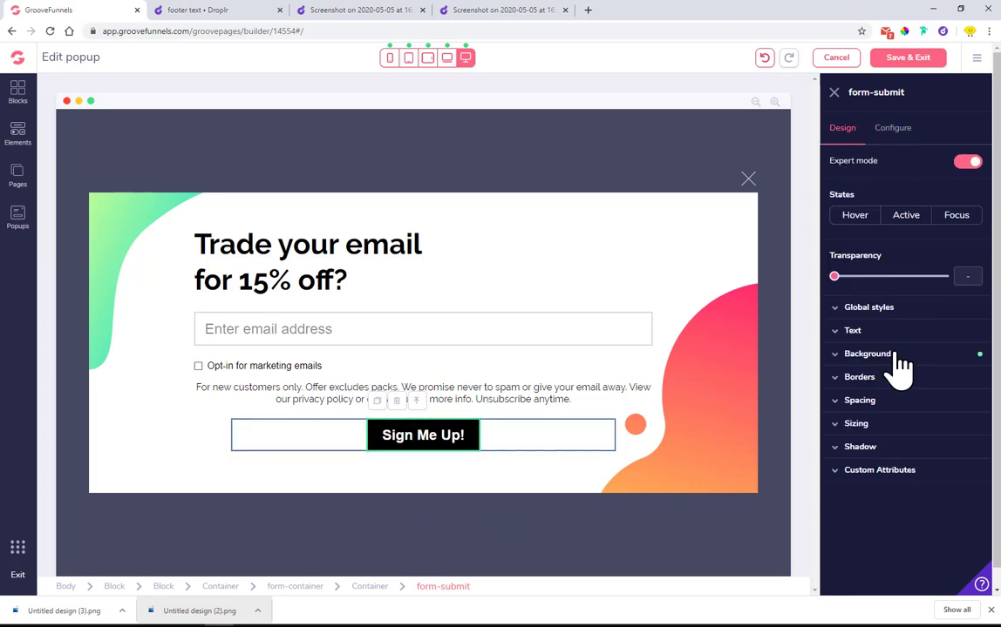
click(871, 333)
click(871, 497)
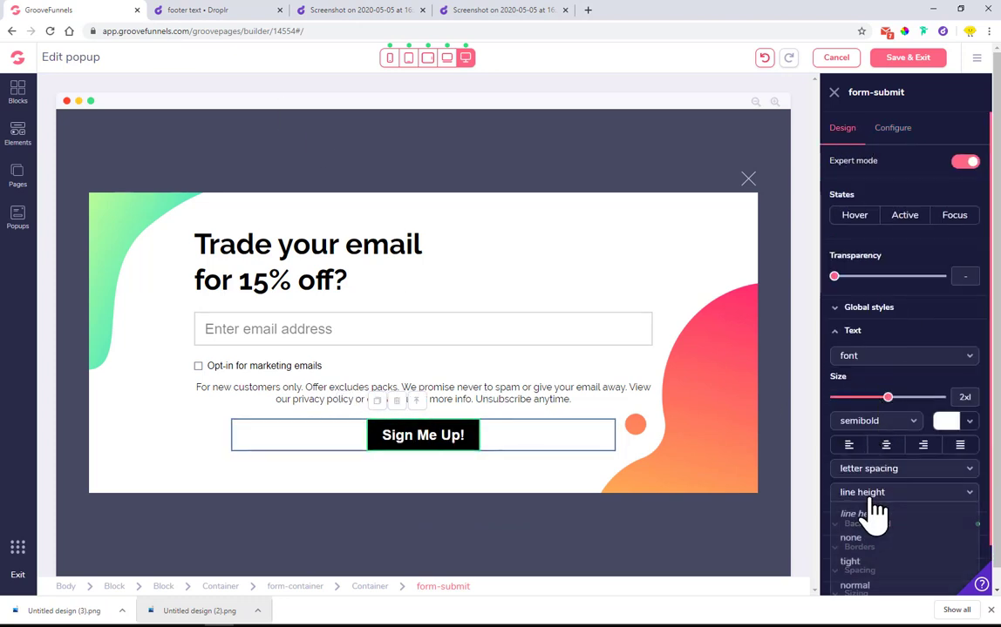
click(873, 513)
click(866, 471)
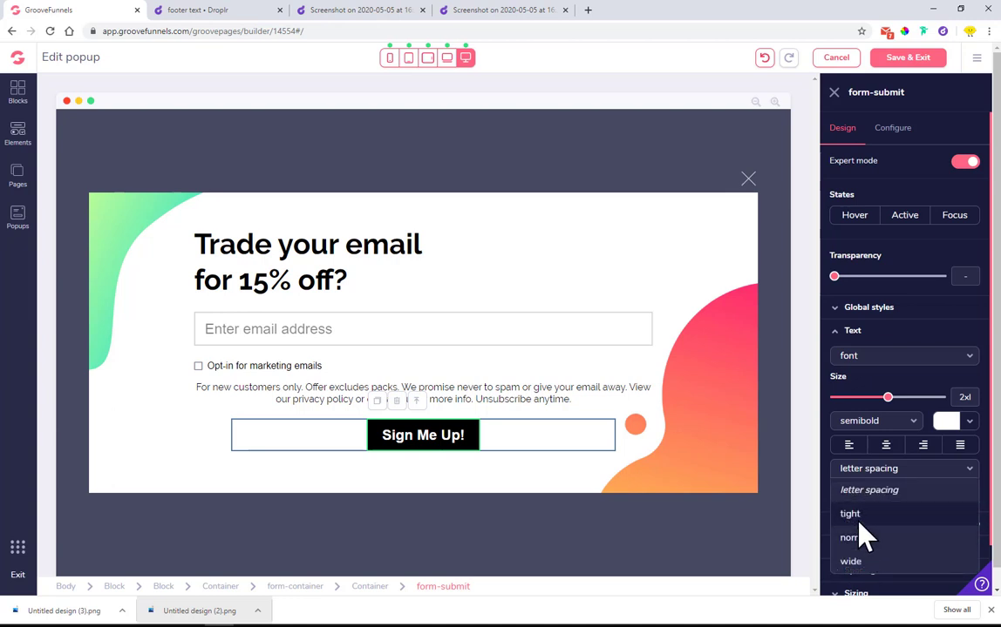
click(850, 514)
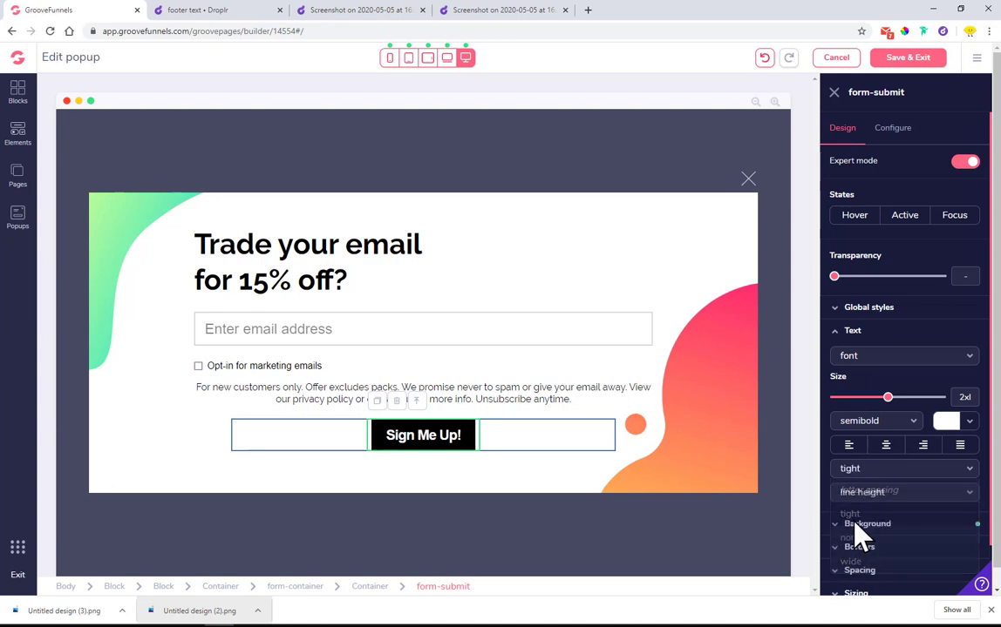
Round the submit button's corners slightly
click(866, 334)
click(870, 380)
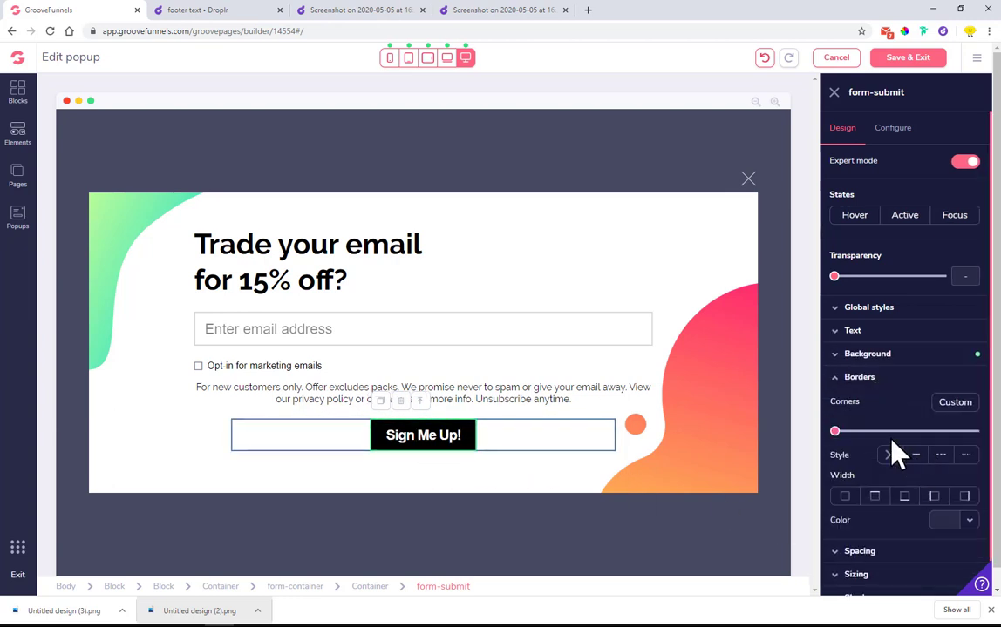
drag(837, 433, 881, 433)
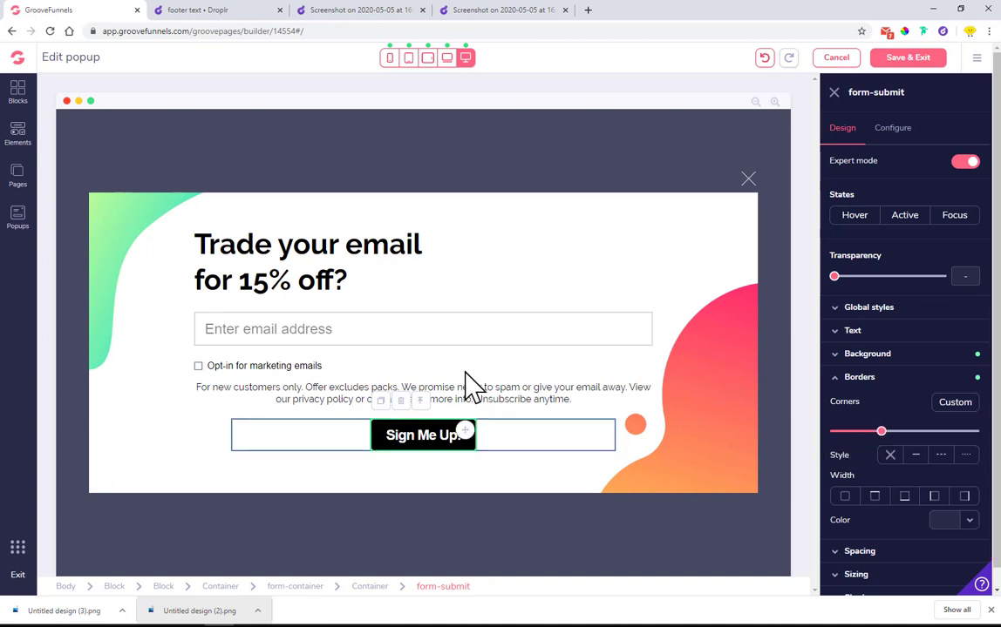
Round the corners of the email field's border
click(446, 336)
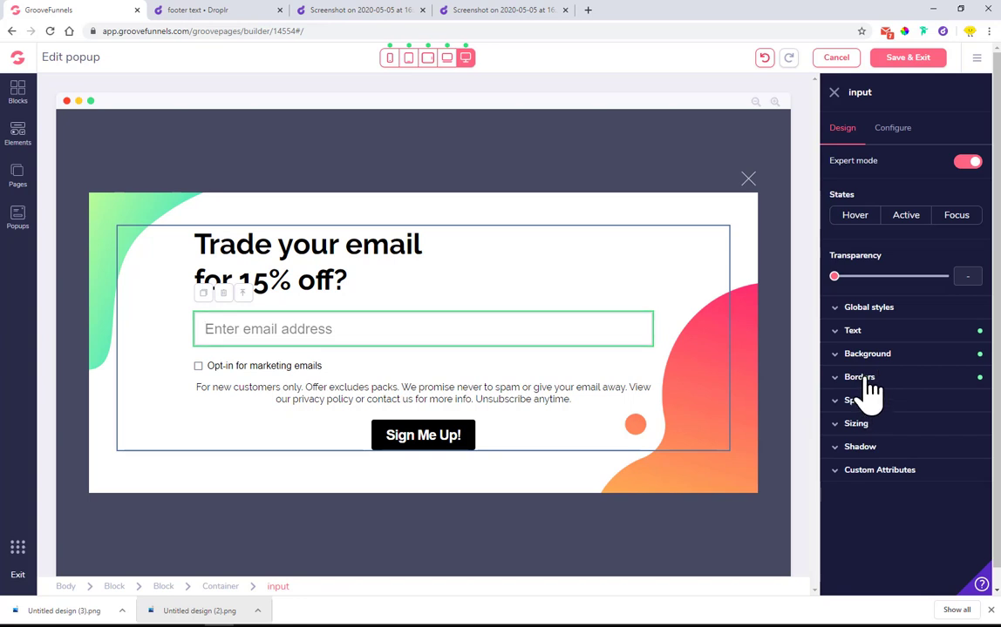
click(866, 382)
drag(844, 440, 899, 446)
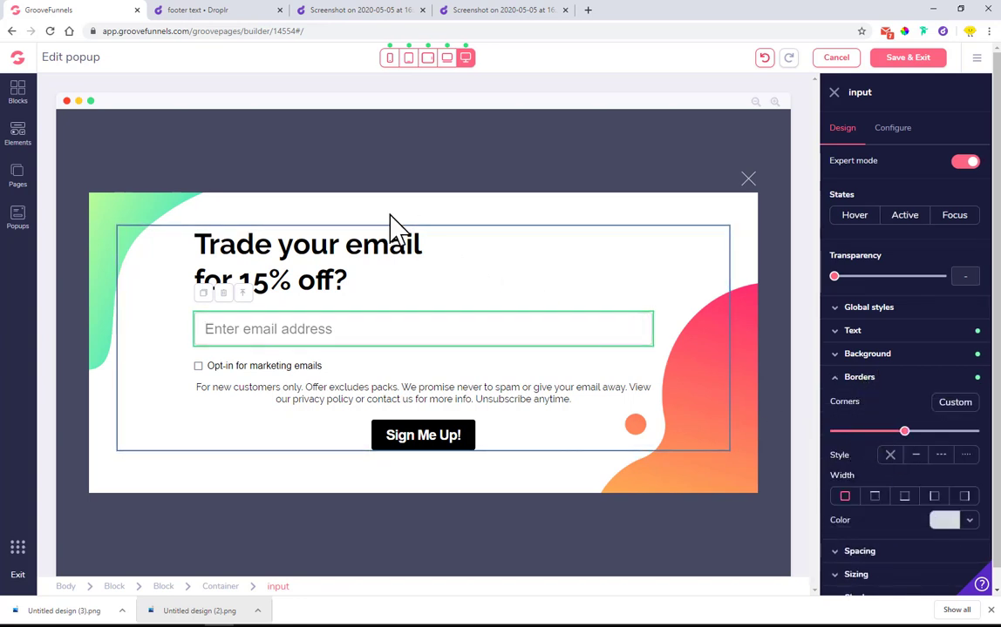
Save and exit the popup, reopen the Lemon popup for editing and close the popups list
click(906, 59)
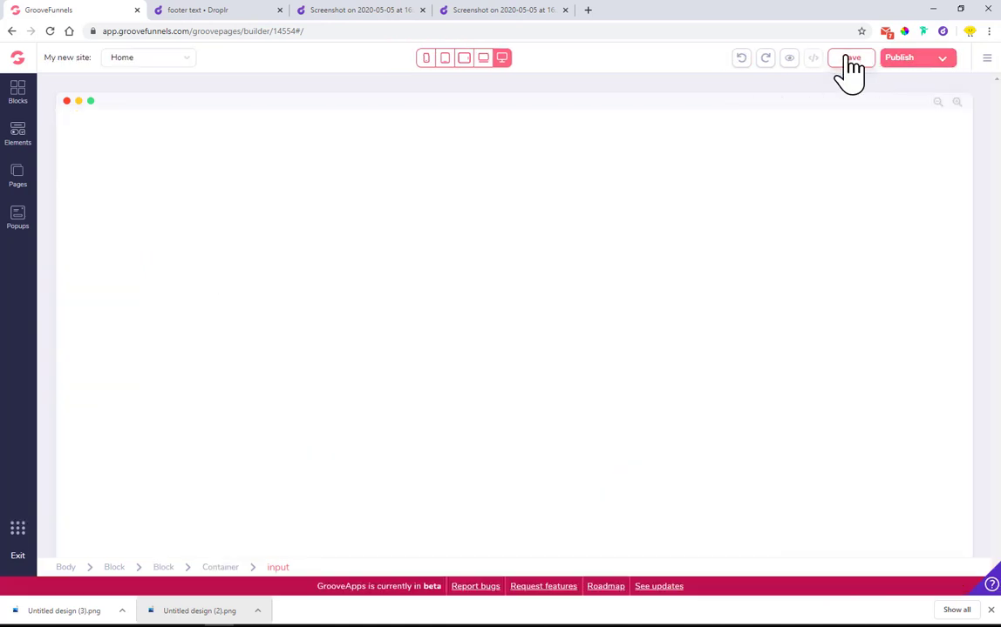
click(19, 228)
click(88, 136)
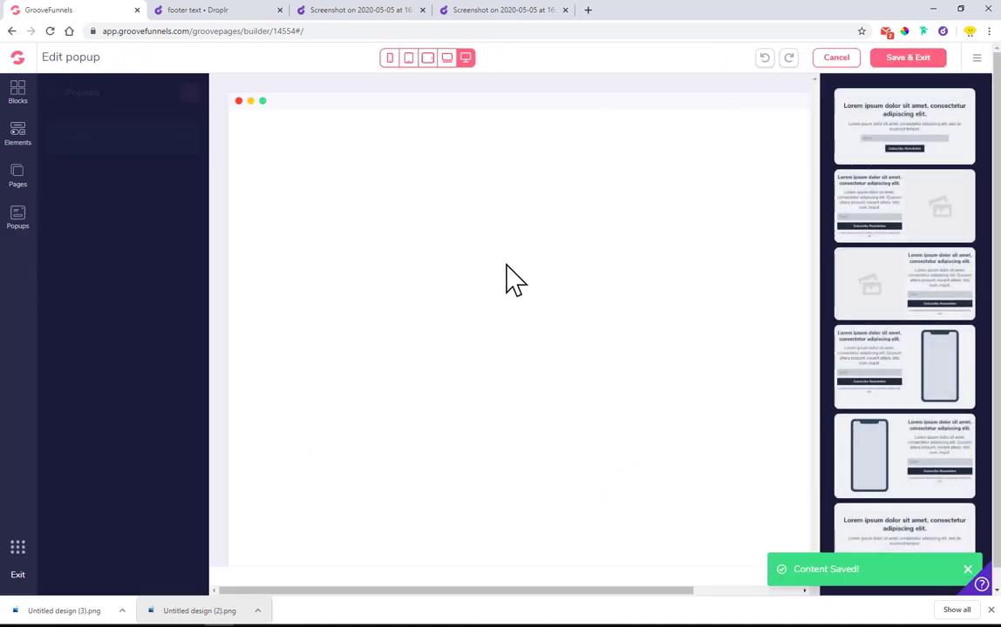
click(52, 94)
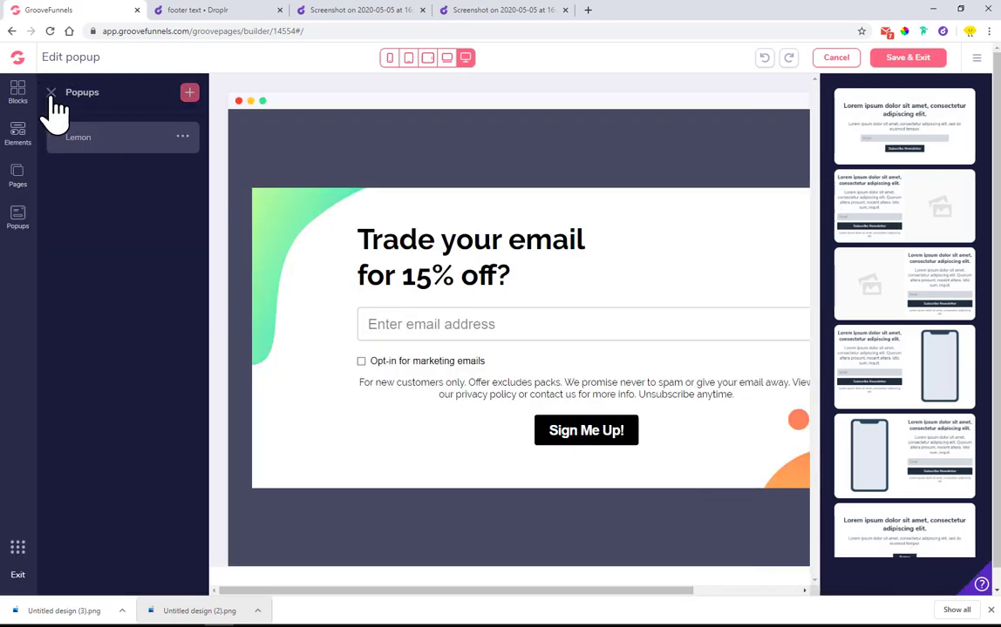
click(51, 93)
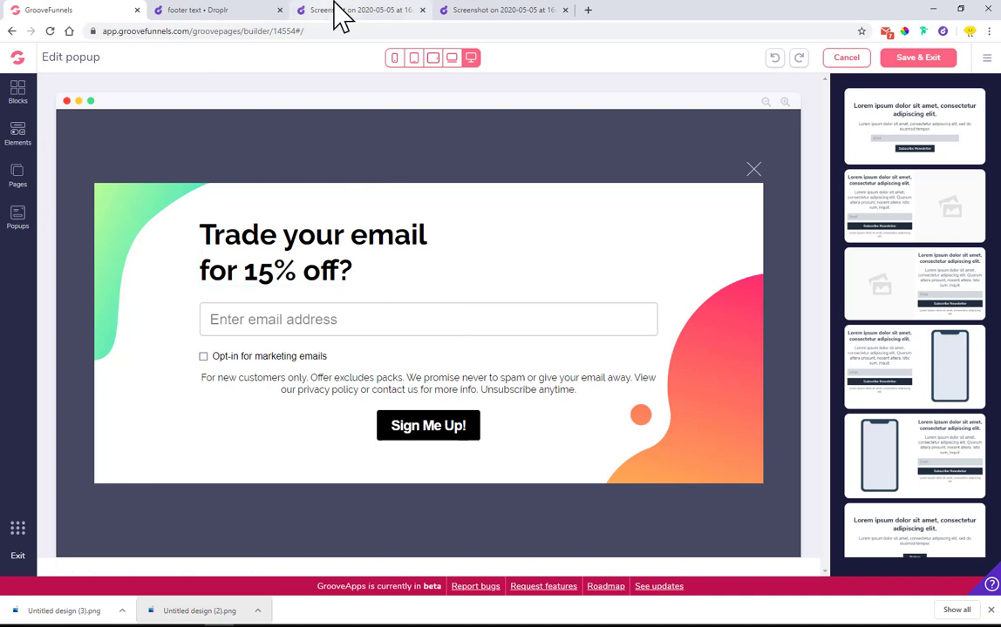
Set the top padding of the disclaimer text below the opt-in checkbox to 1
click(425, 376)
click(878, 373)
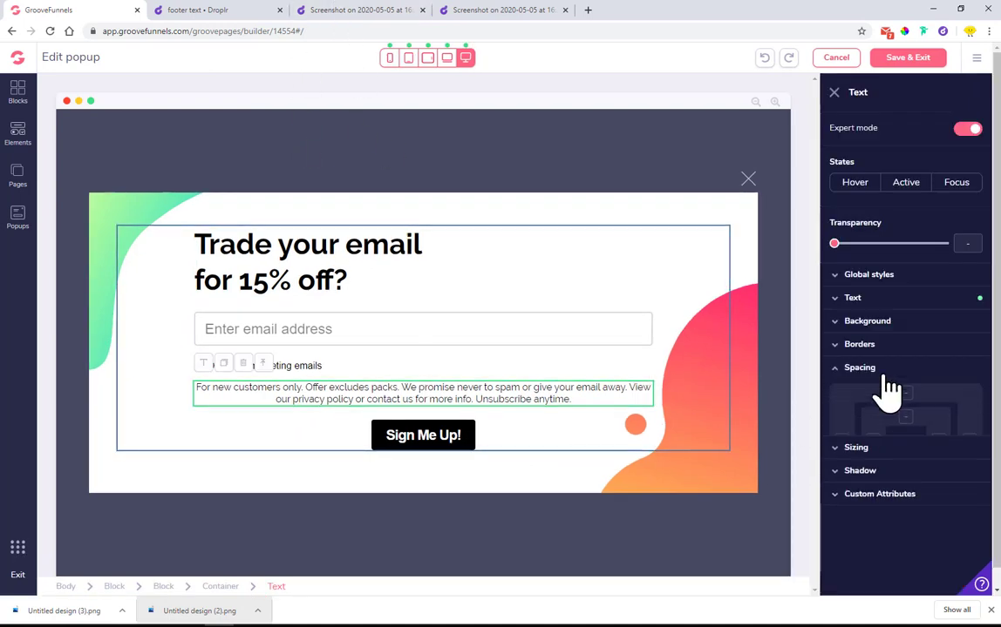
click(903, 416)
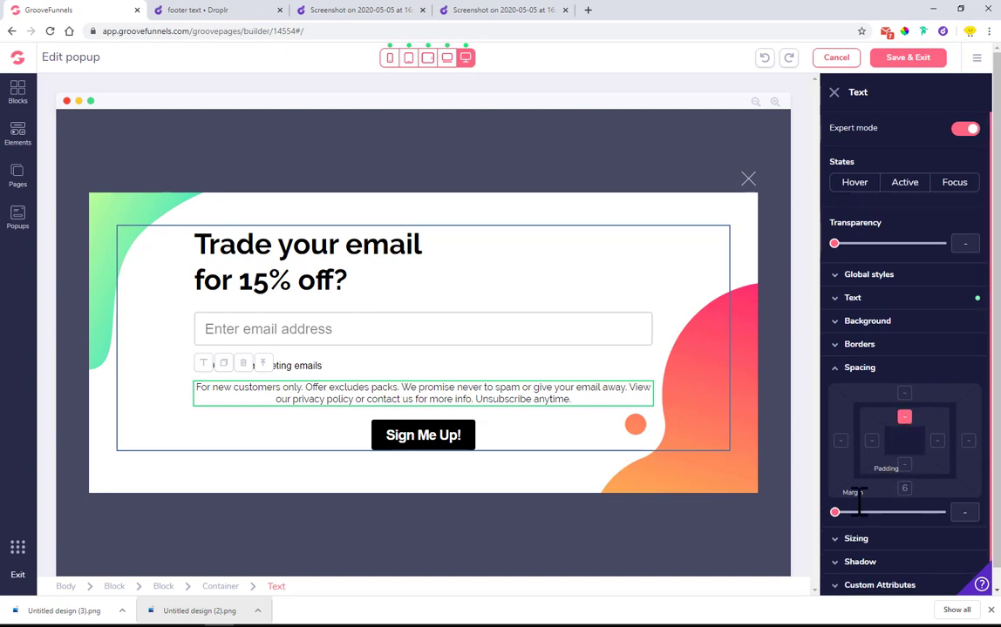
Move the Sign Me Up! button above the disclaimer text, directly below the opt-in checkbox
click(459, 444)
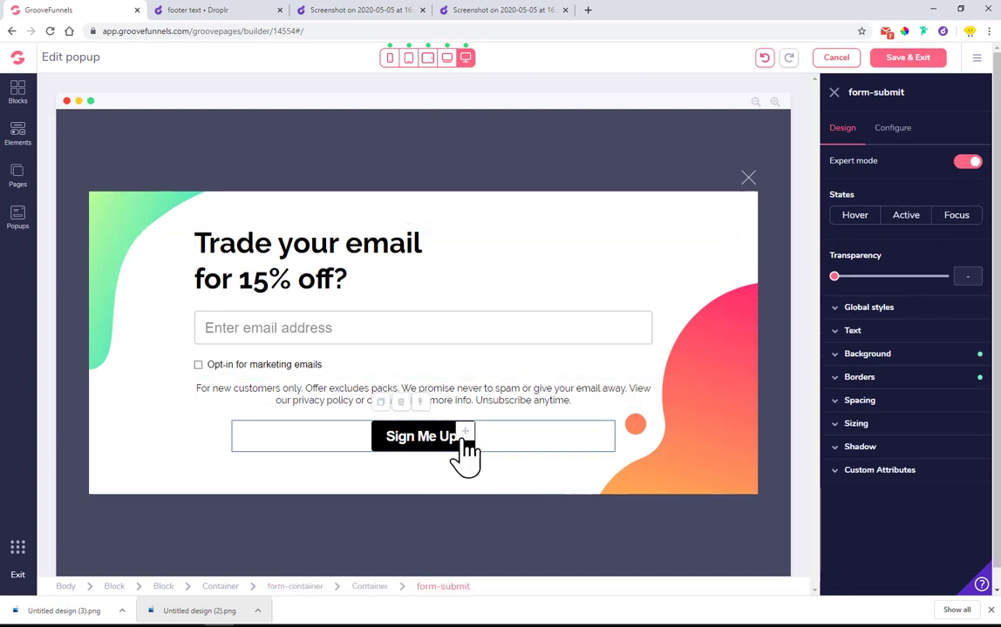
drag(470, 444, 447, 436)
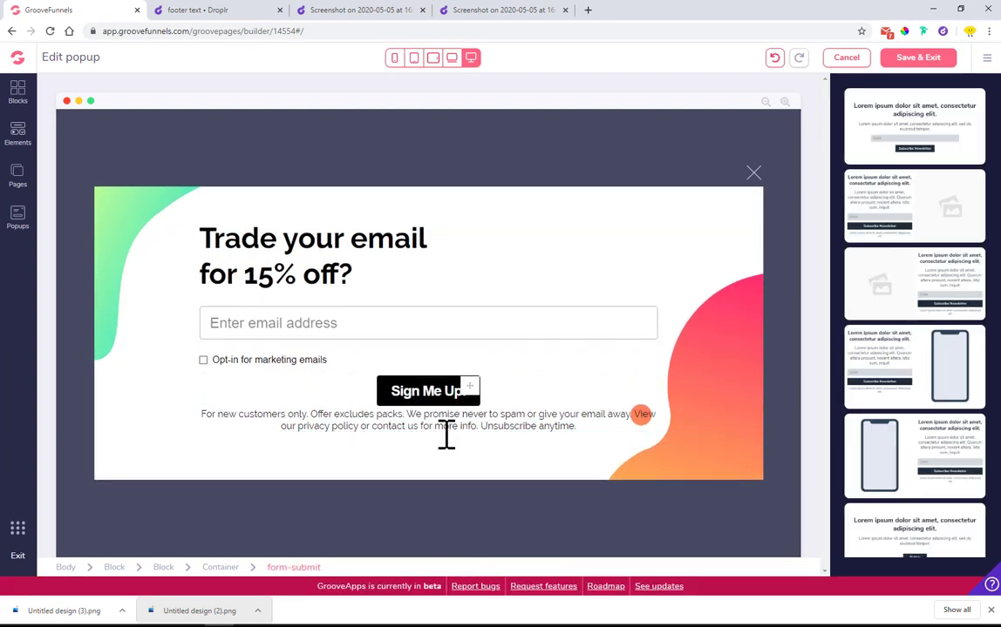
Set the disclaimer text's top padding to 7 to separate it from the button
click(377, 421)
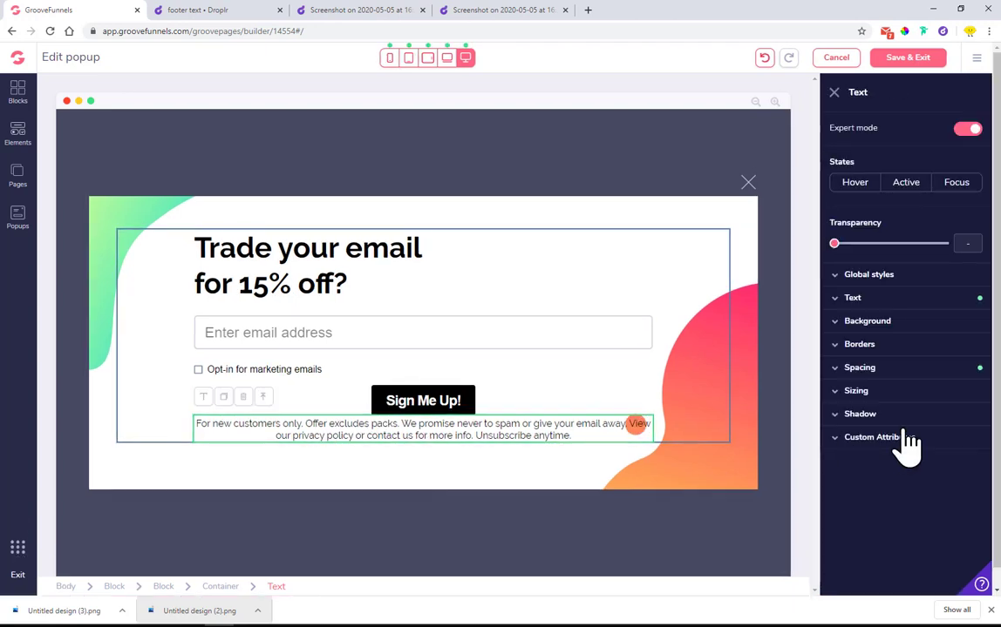
click(858, 367)
click(904, 416)
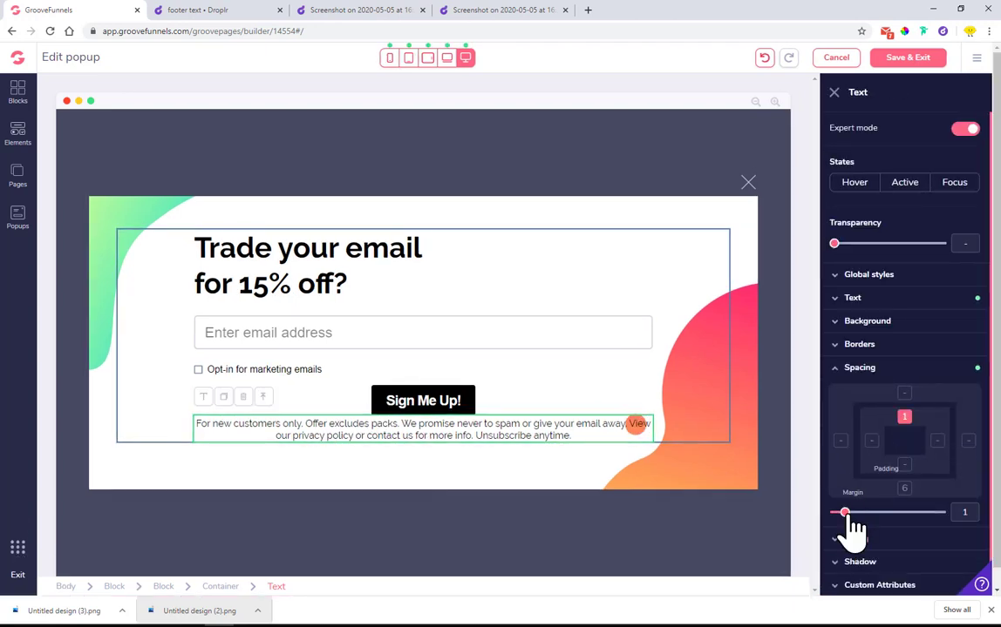
drag(838, 512, 872, 520)
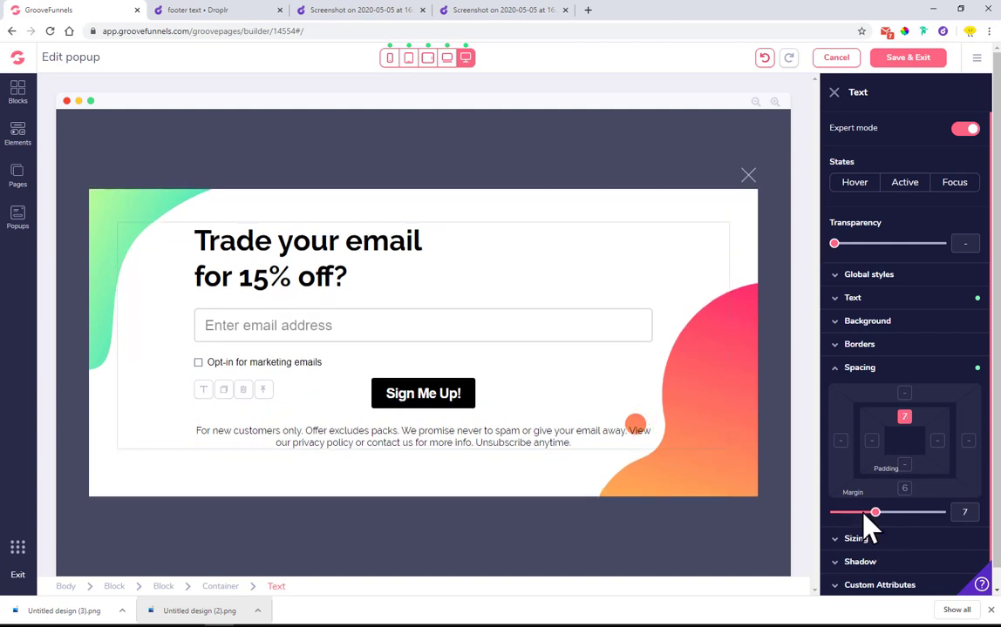
click(533, 216)
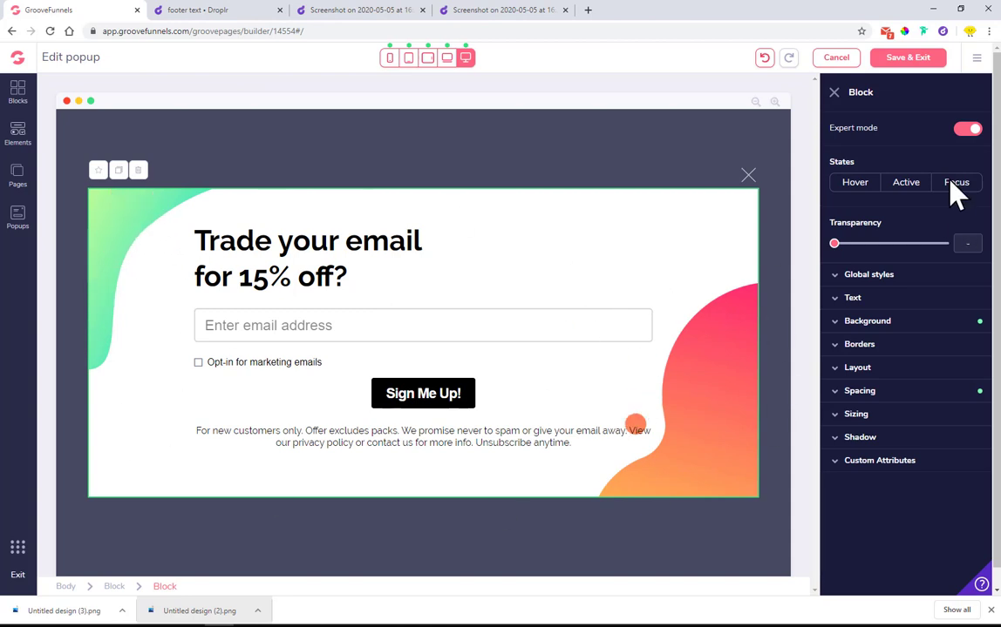
click(834, 92)
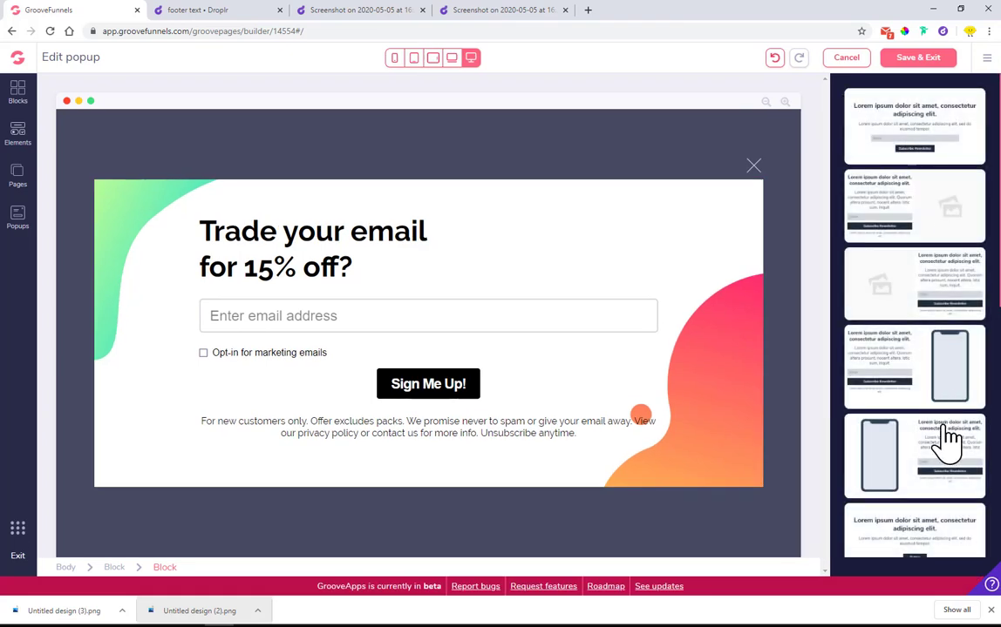
scroll(937, 339, down, 1)
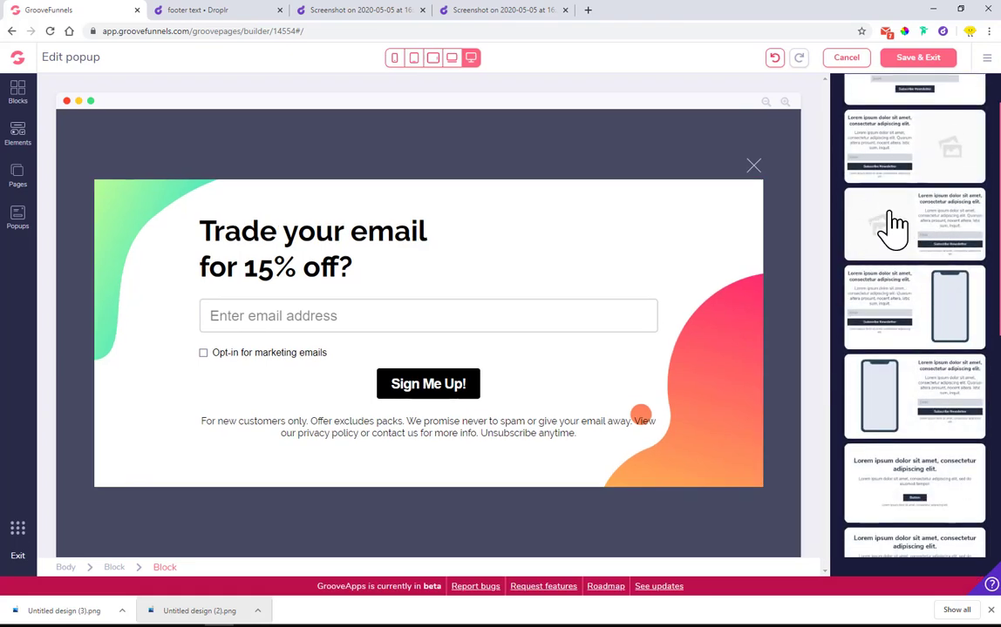